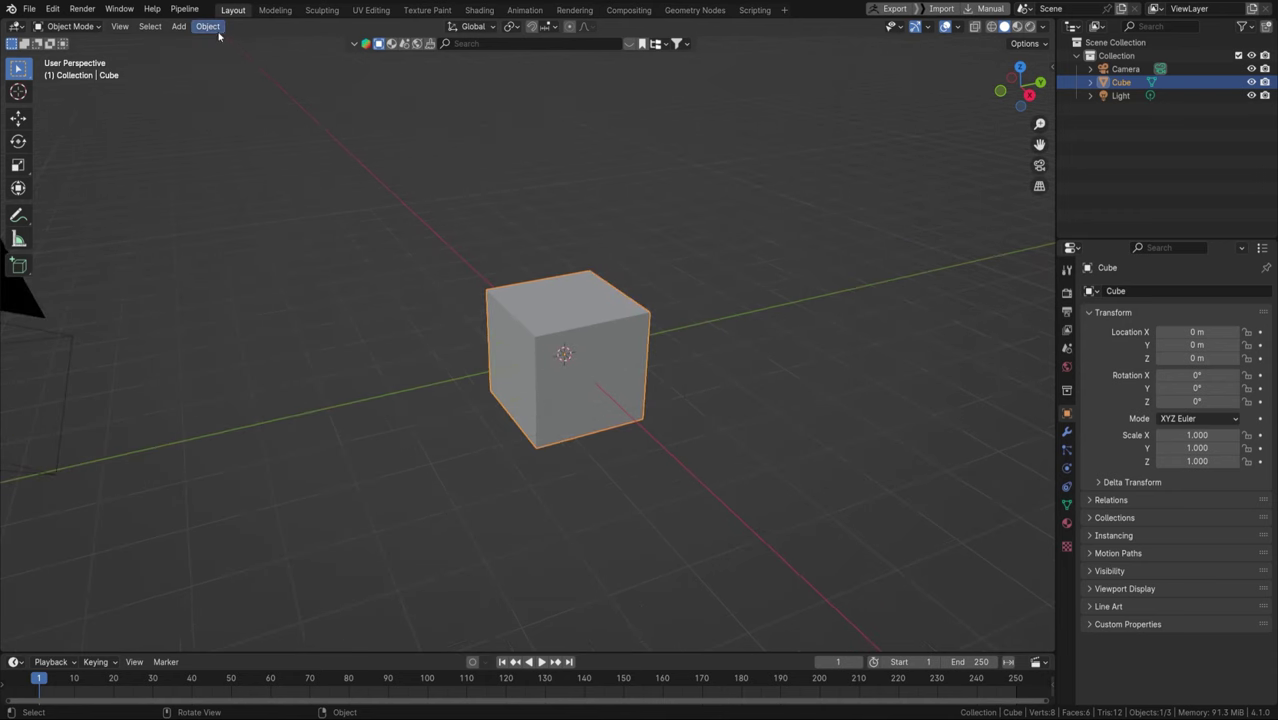
# Apply Quick Explode to the test cube, preview it bursting apart, and rewind to frame 1
pyautogui.click(217, 30)
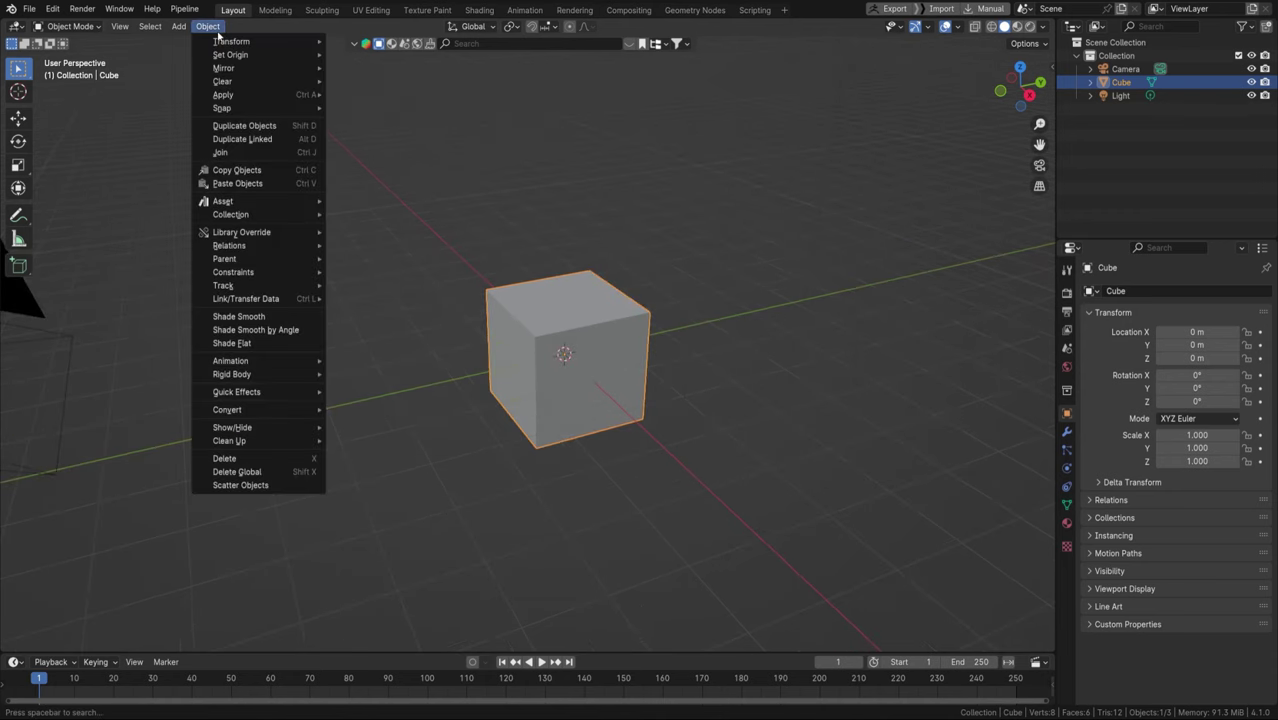
pyautogui.moveTo(270, 397)
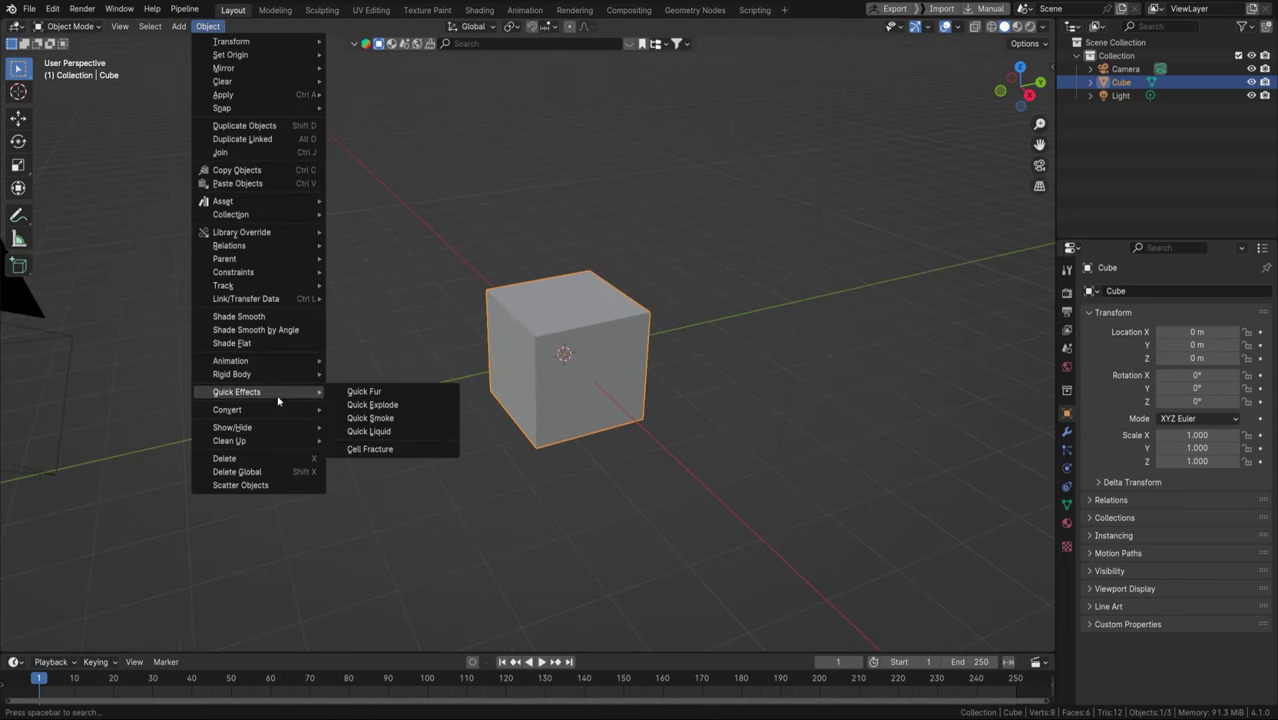
pyautogui.click(359, 405)
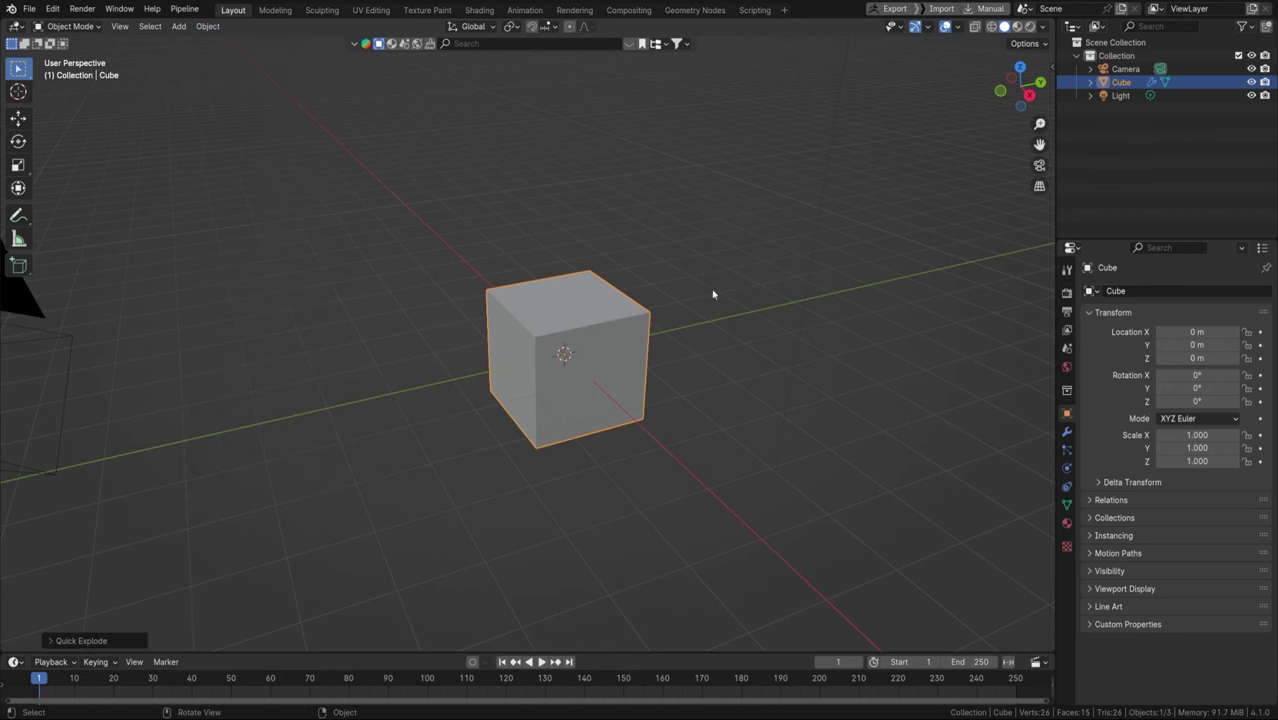
pyautogui.click(1066, 431)
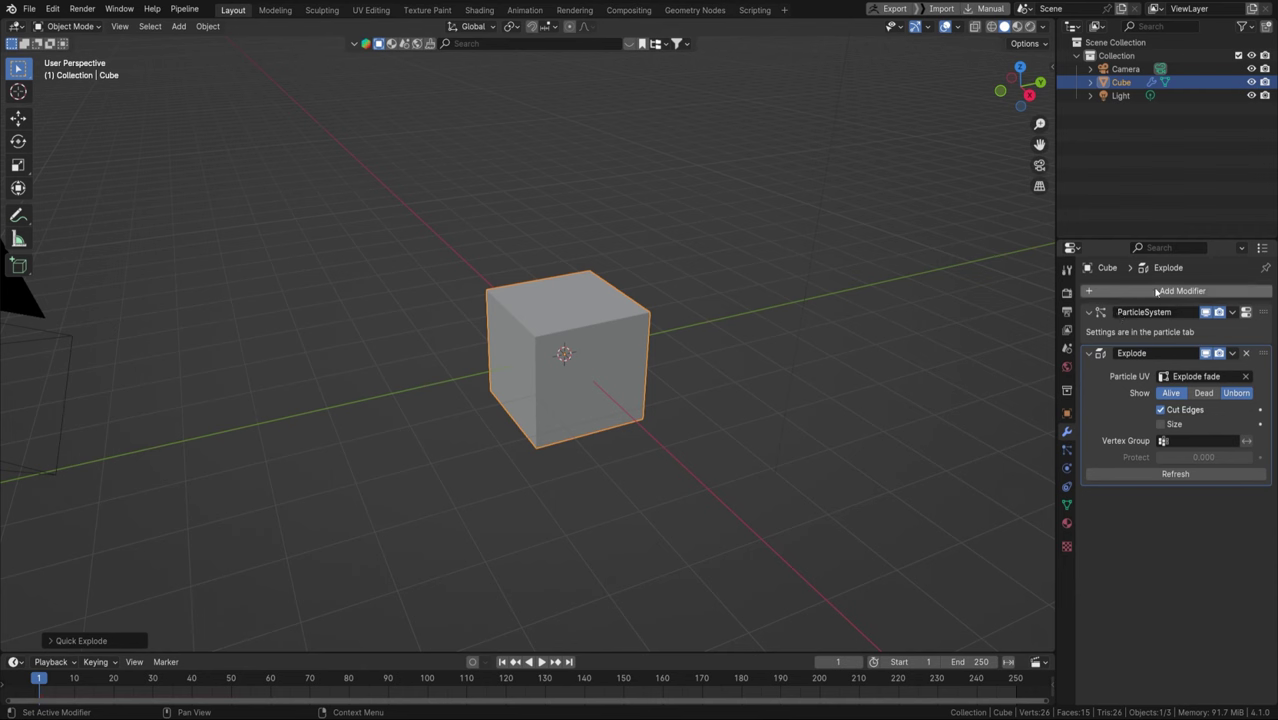
pyautogui.press('space')
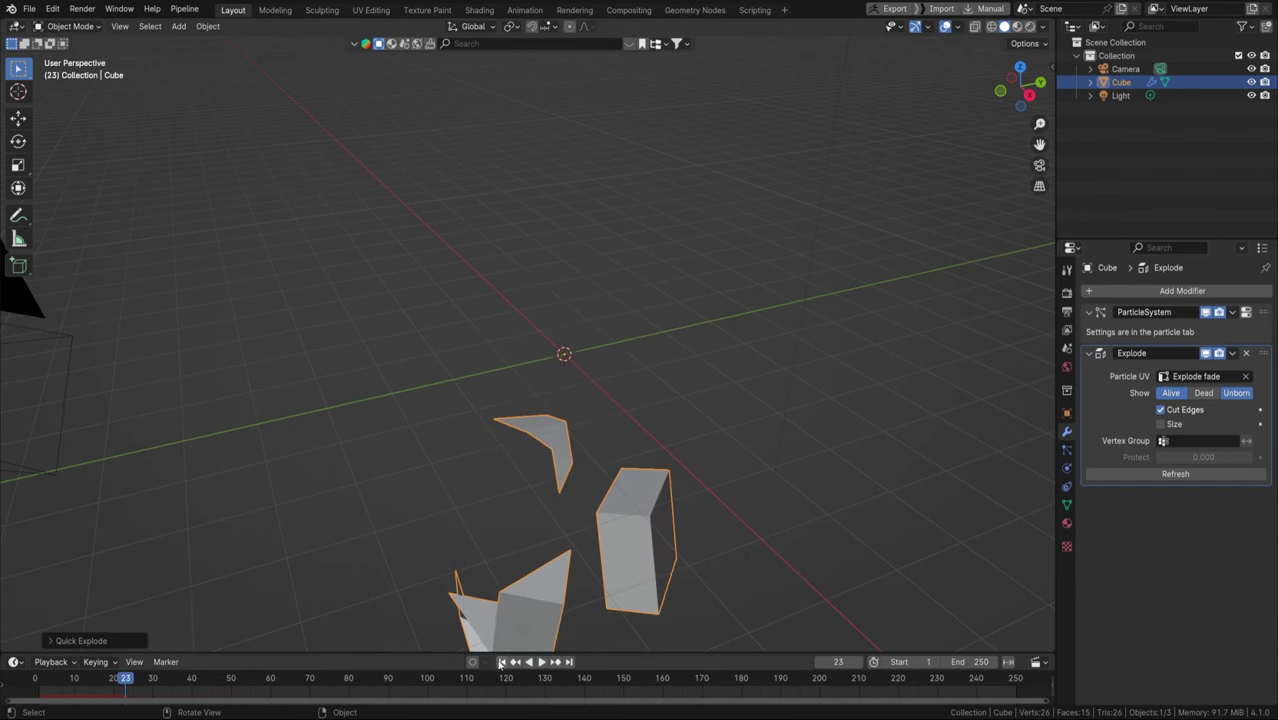
pyautogui.click(502, 661)
# Delete the test cube and add a Suzanne monkey head, viewed from the front
pyautogui.press('Delete')
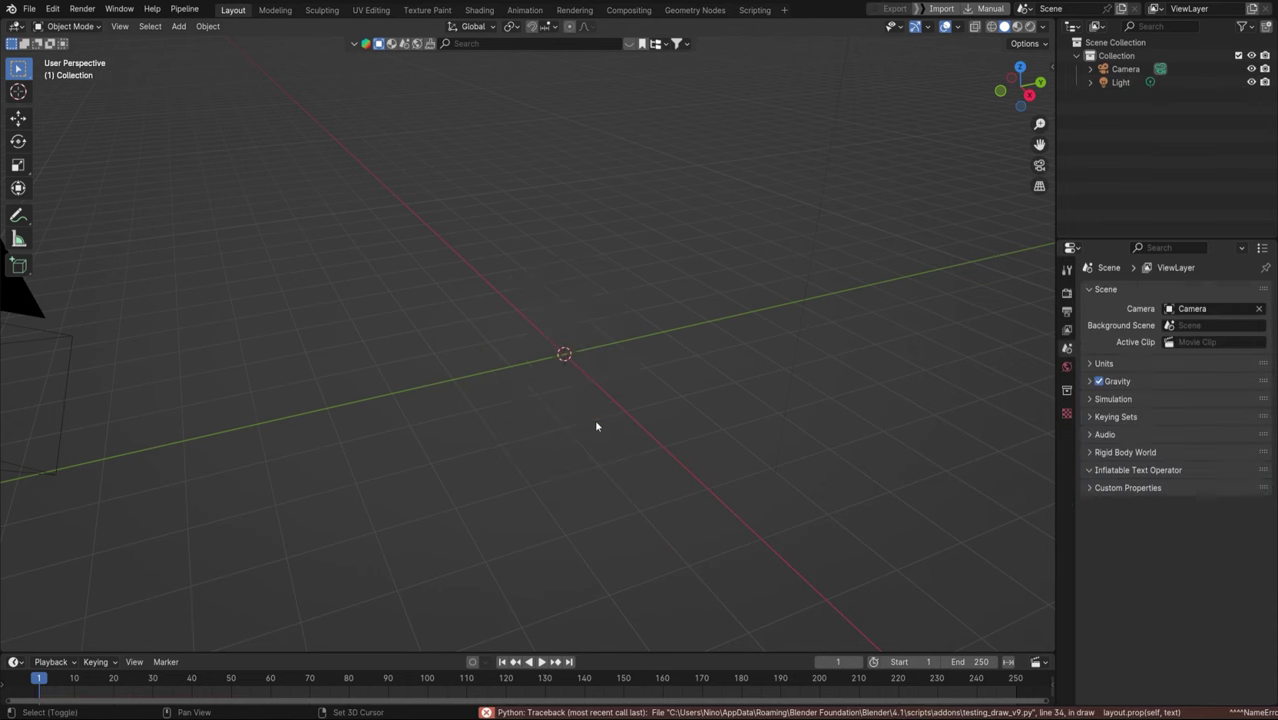
pyautogui.hotkey('shift', 'a')
pyautogui.moveTo(596, 424)
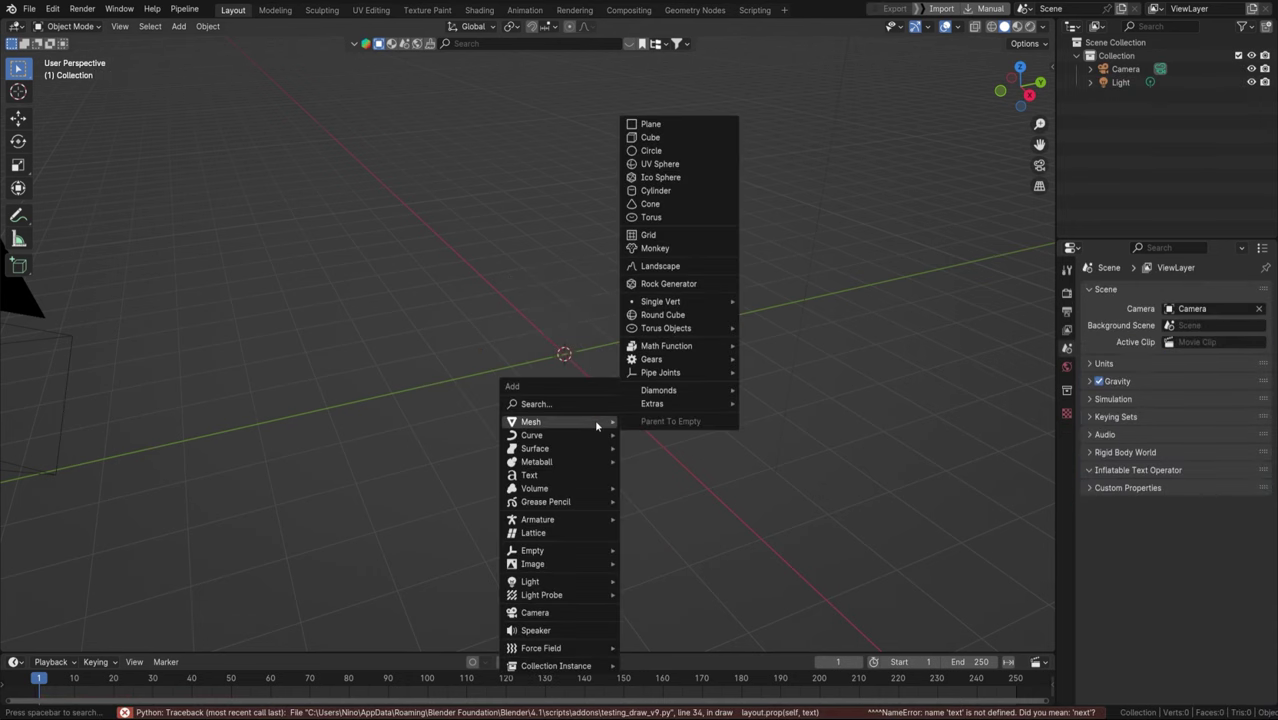
pyautogui.click(652, 248)
pyautogui.moveTo(540, 360); pyautogui.dragTo(668, 345, button='middle')
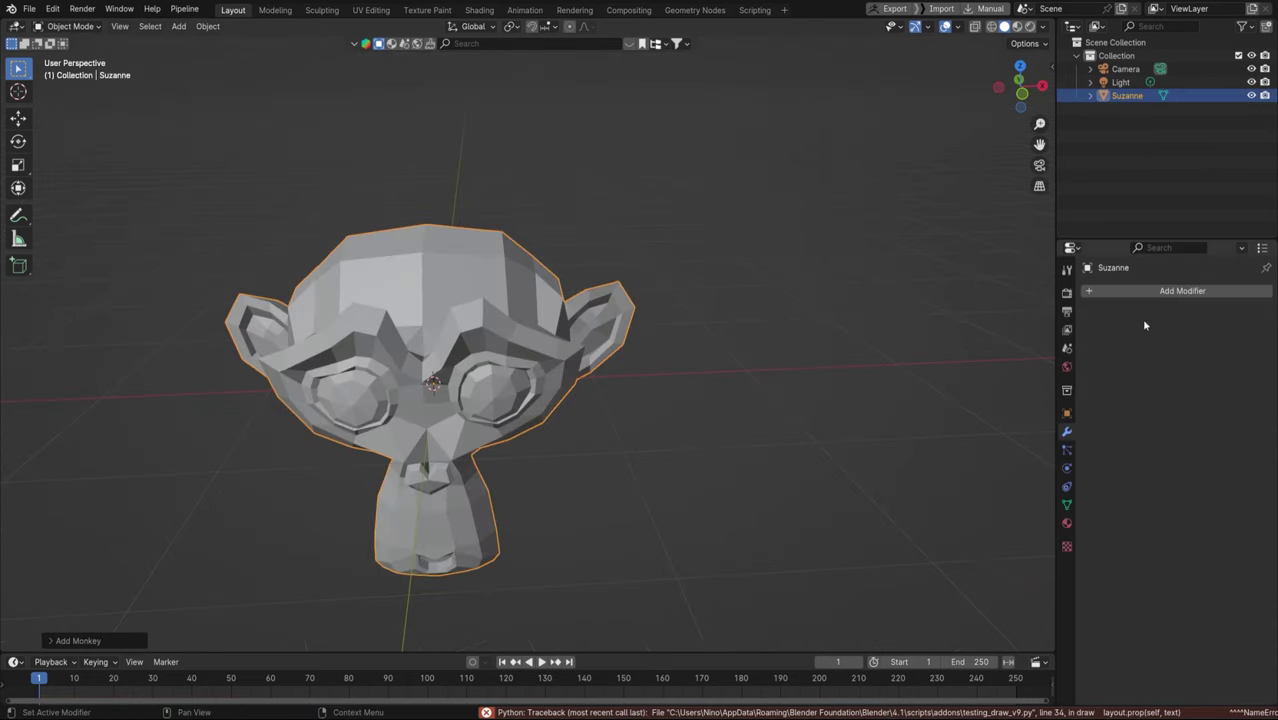
pyautogui.scroll(-2, 724, 373)
# Shade Suzanne smooth and give her a Subdivision Surface modifier at level 1
pyautogui.rightClick(616, 306)
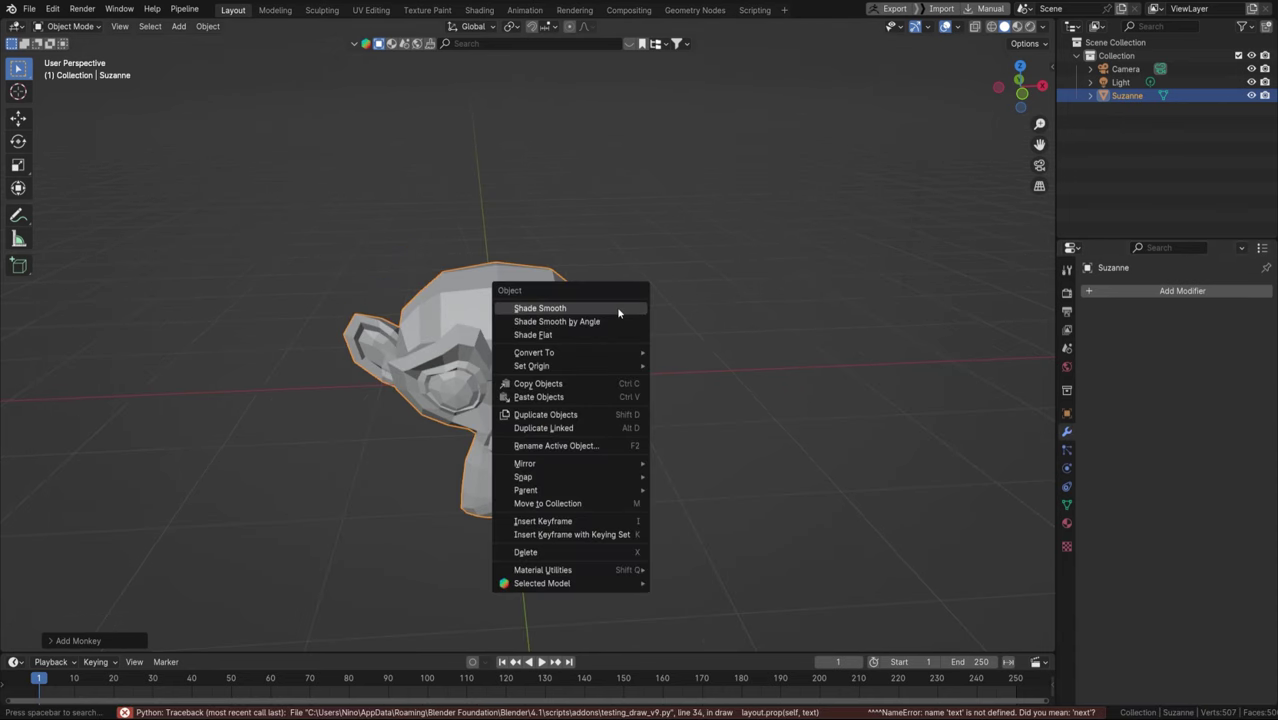
pyautogui.click(616, 306)
pyautogui.moveTo(626, 338); pyautogui.dragTo(620, 322, button='middle')
pyautogui.click(1124, 290)
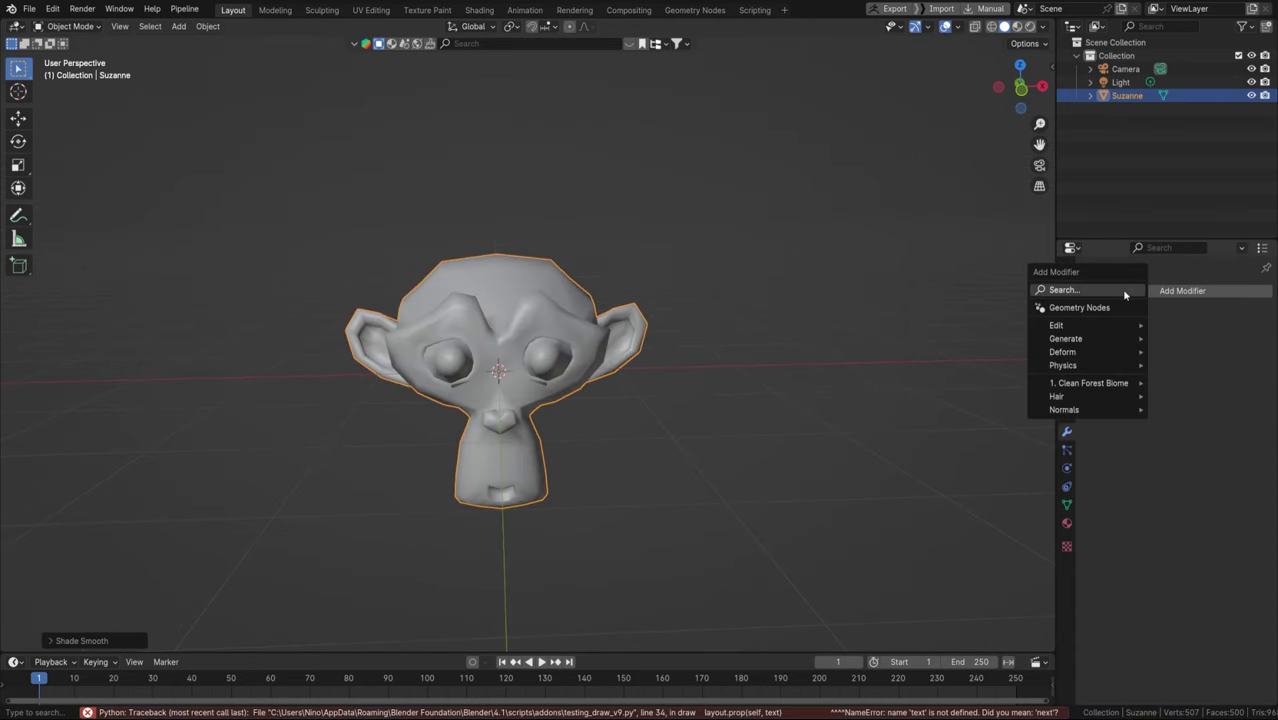
pyautogui.write('s')
pyautogui.click(1085, 314)
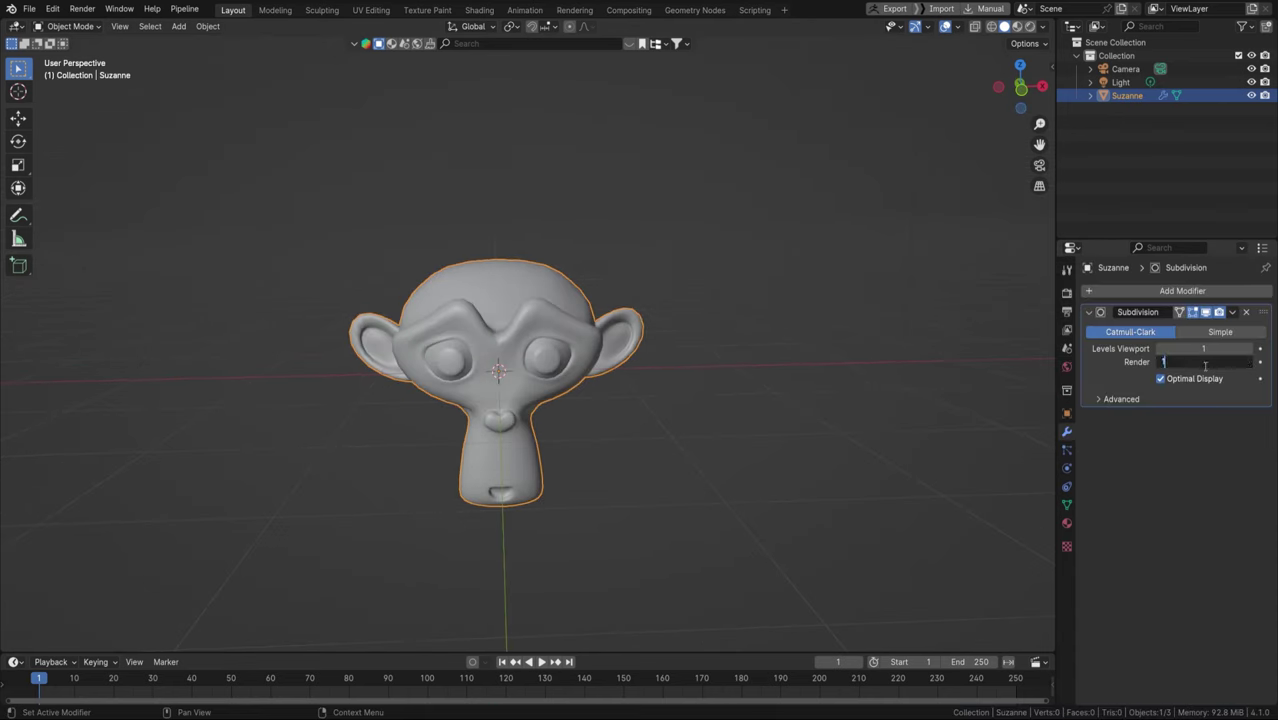
# Apply Quick Explode to Suzanne, preview the shatter, and refresh so she is intact at frame 1
pyautogui.click(207, 26)
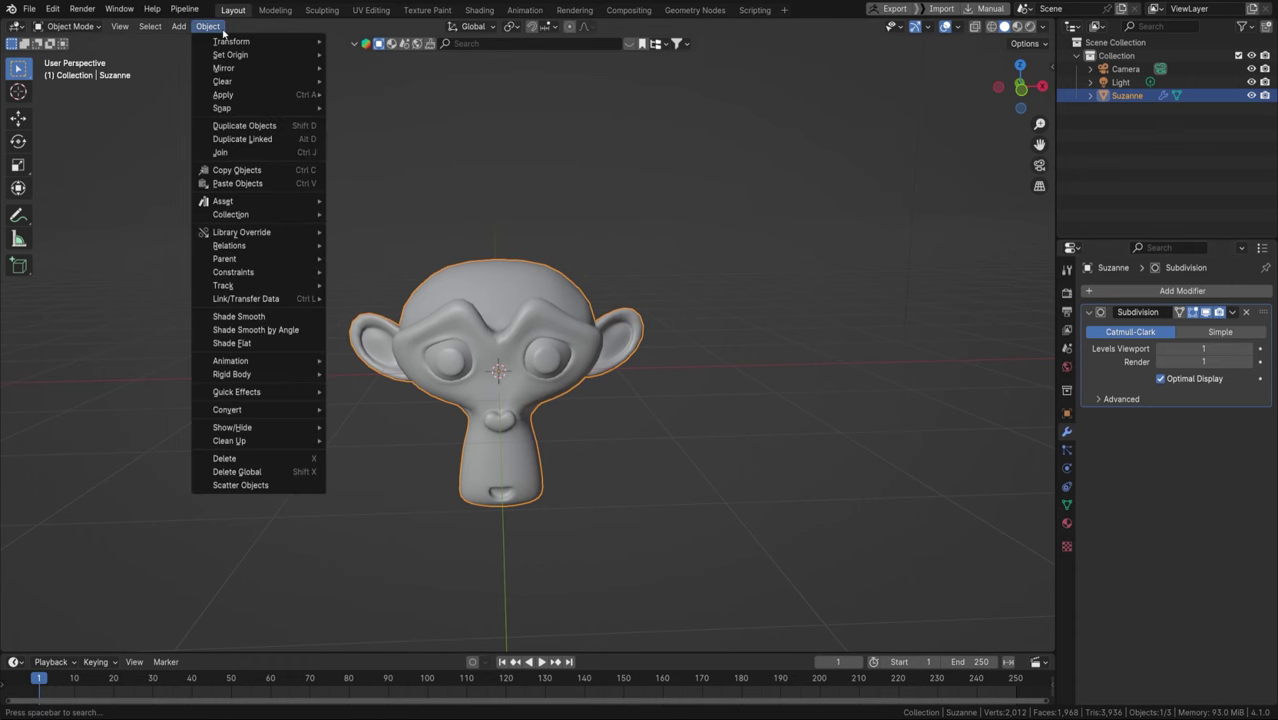
pyautogui.moveTo(254, 393)
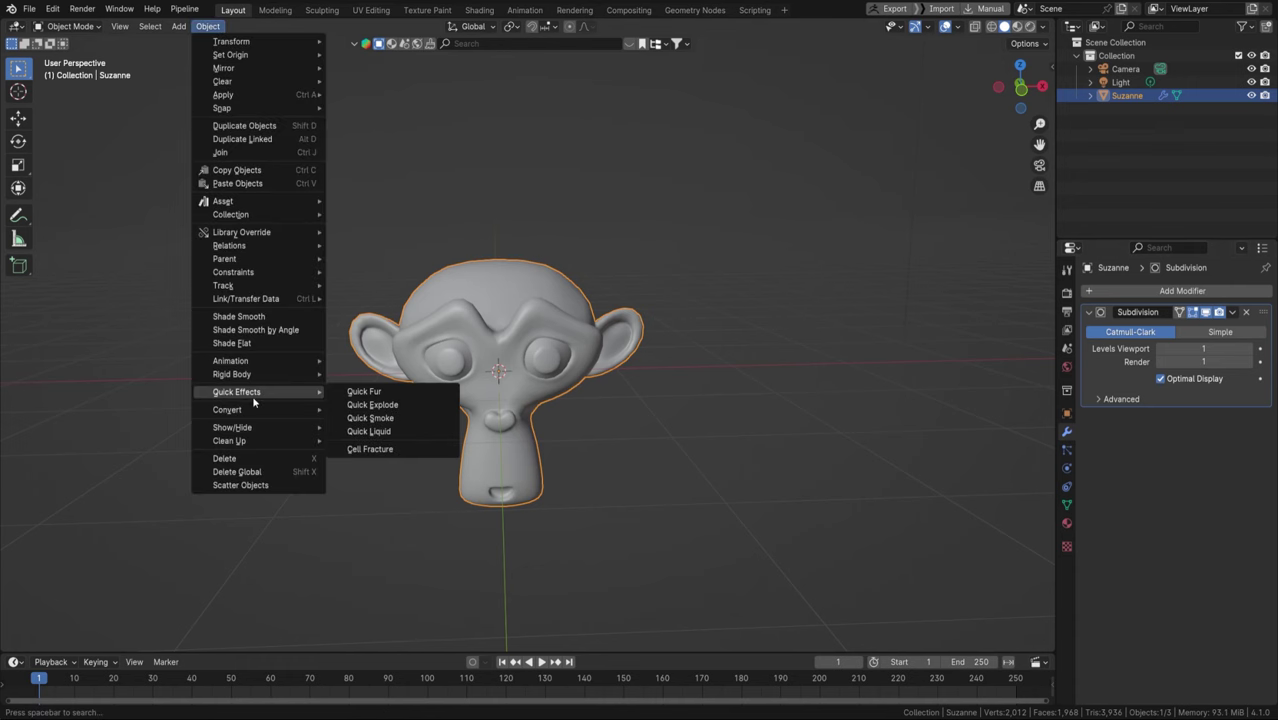
pyautogui.click(394, 405)
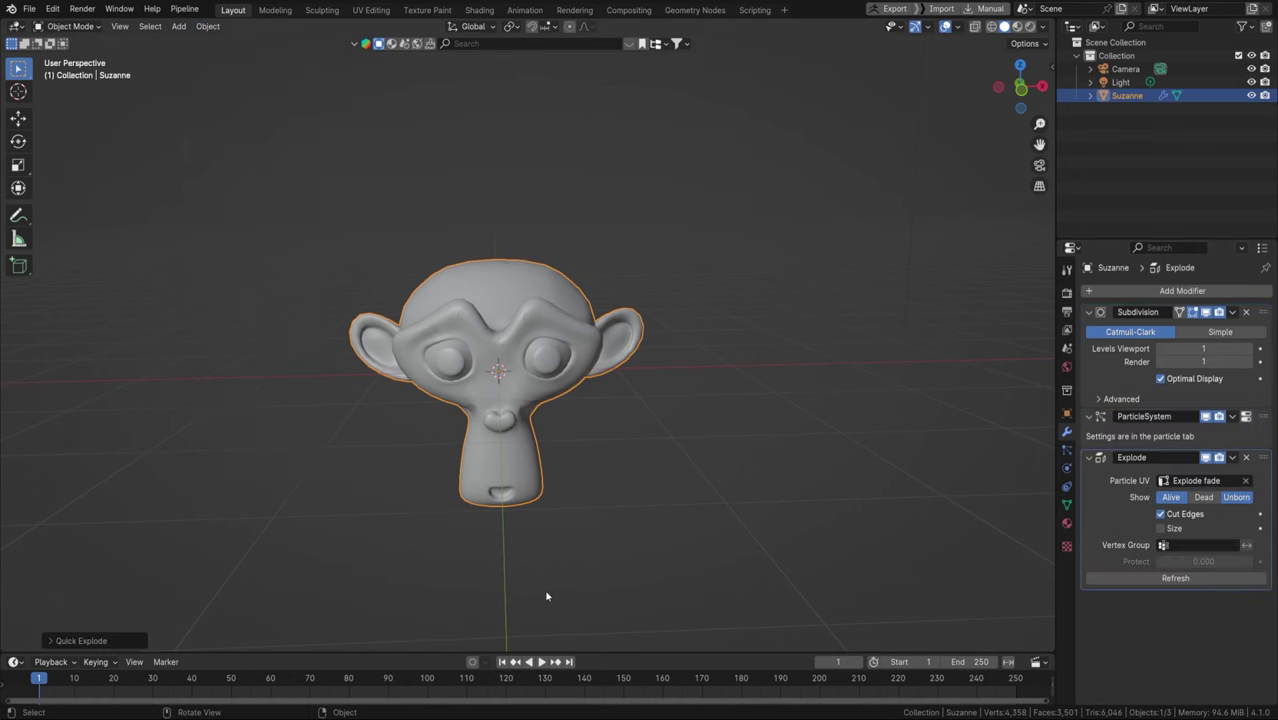
pyautogui.press('KP_1')
pyautogui.click(525, 194)
pyautogui.press('space')
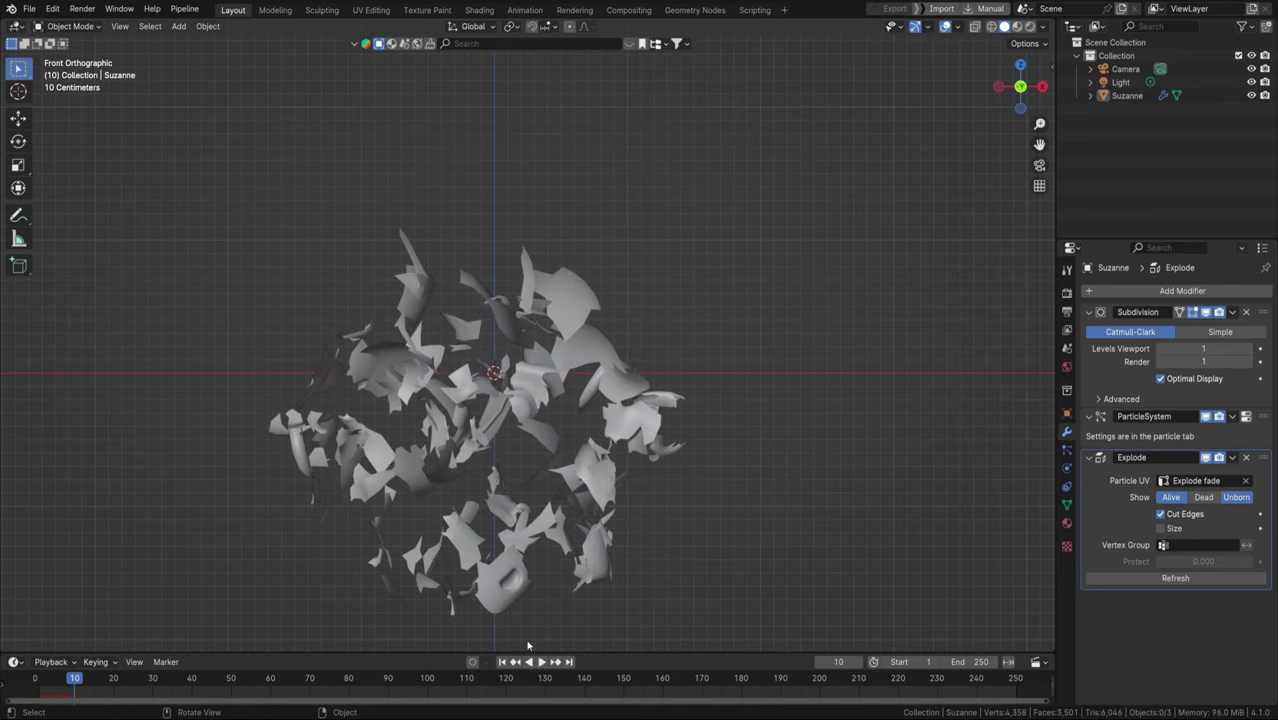
pyautogui.click(502, 661)
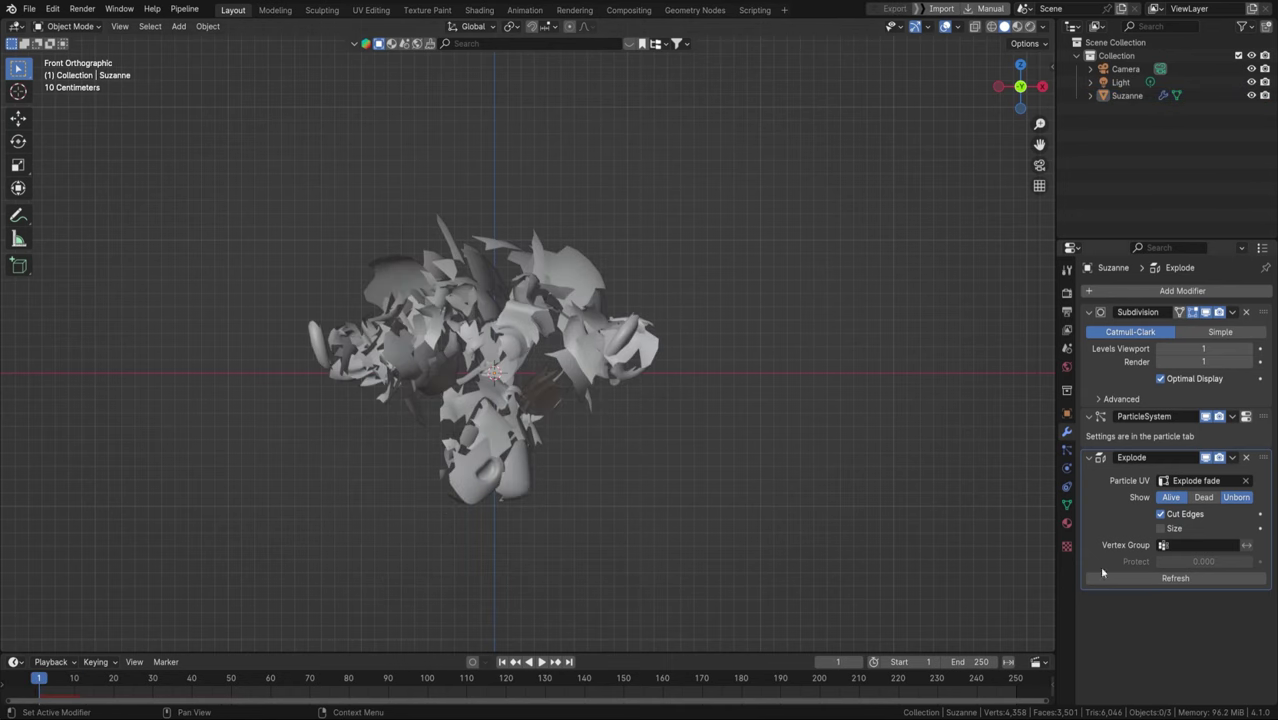
pyautogui.click(1150, 580)
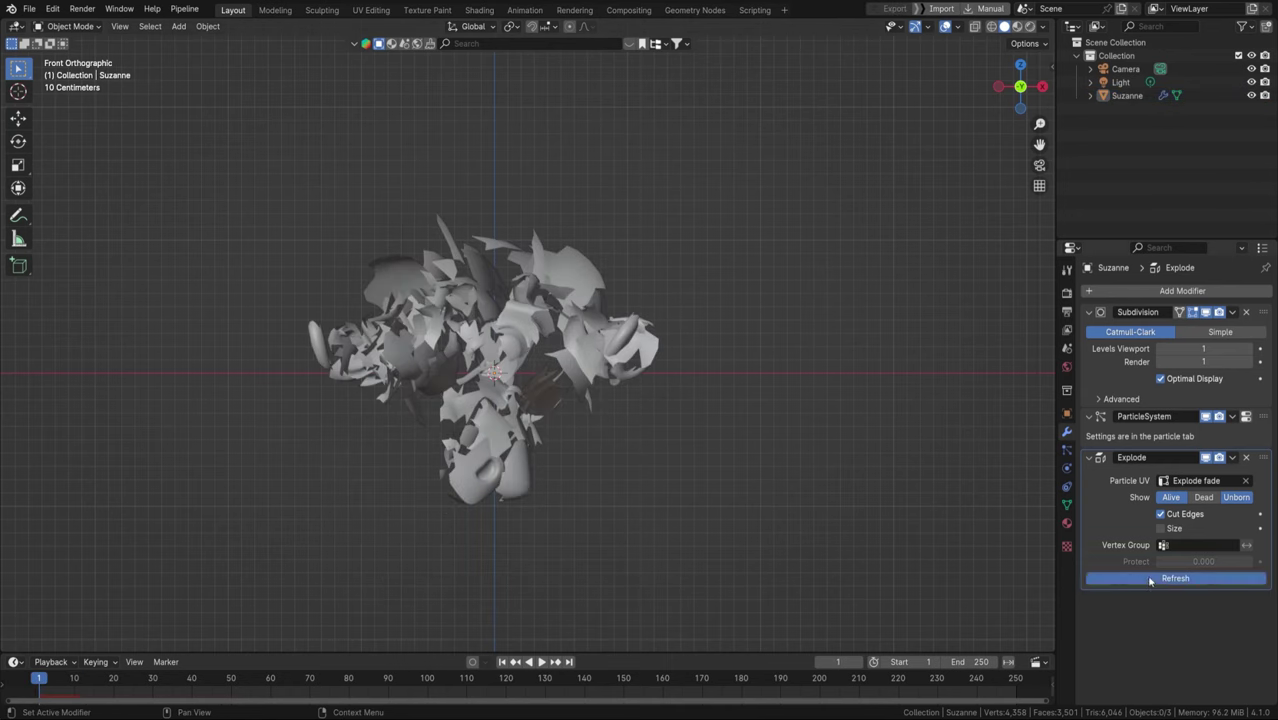
pyautogui.click(1066, 504)
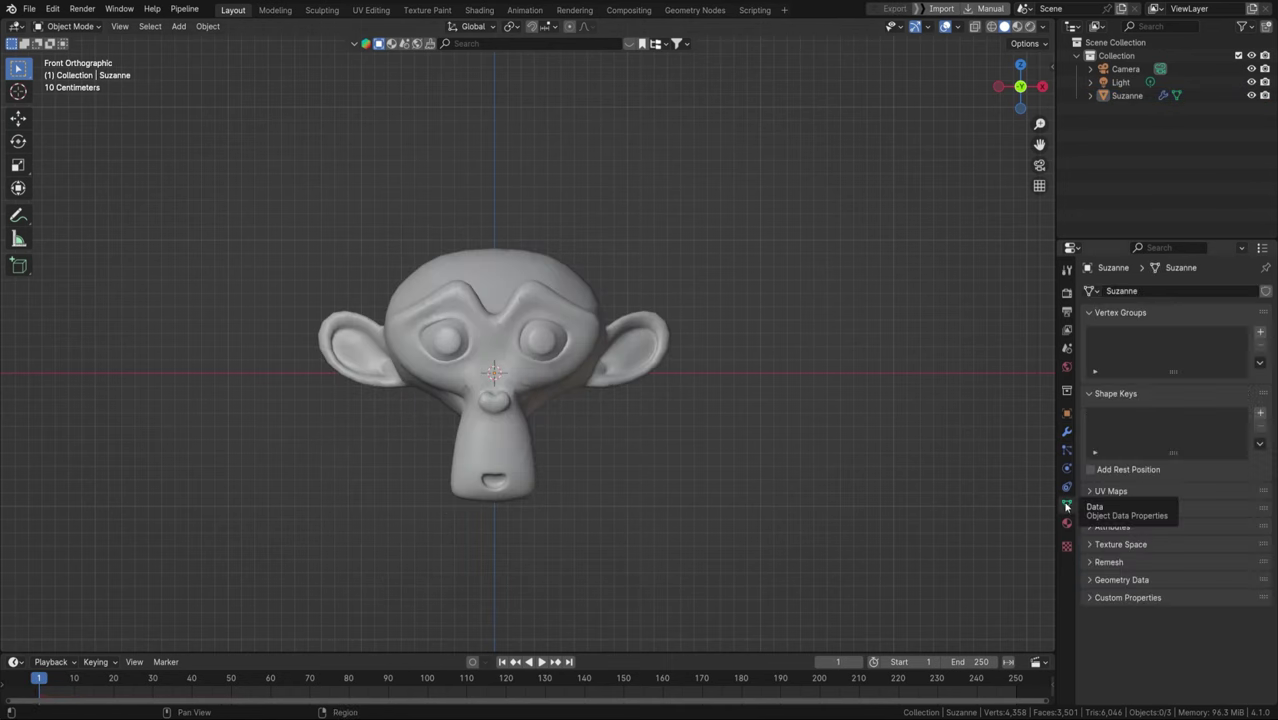
# In side view, rotate Suzanne, move her up and right, and give her a slight X-axis tilt
pyautogui.click(585, 399)
pyautogui.moveTo(585, 399); pyautogui.dragTo(694, 375, button='middle')
pyautogui.press('KP_3')
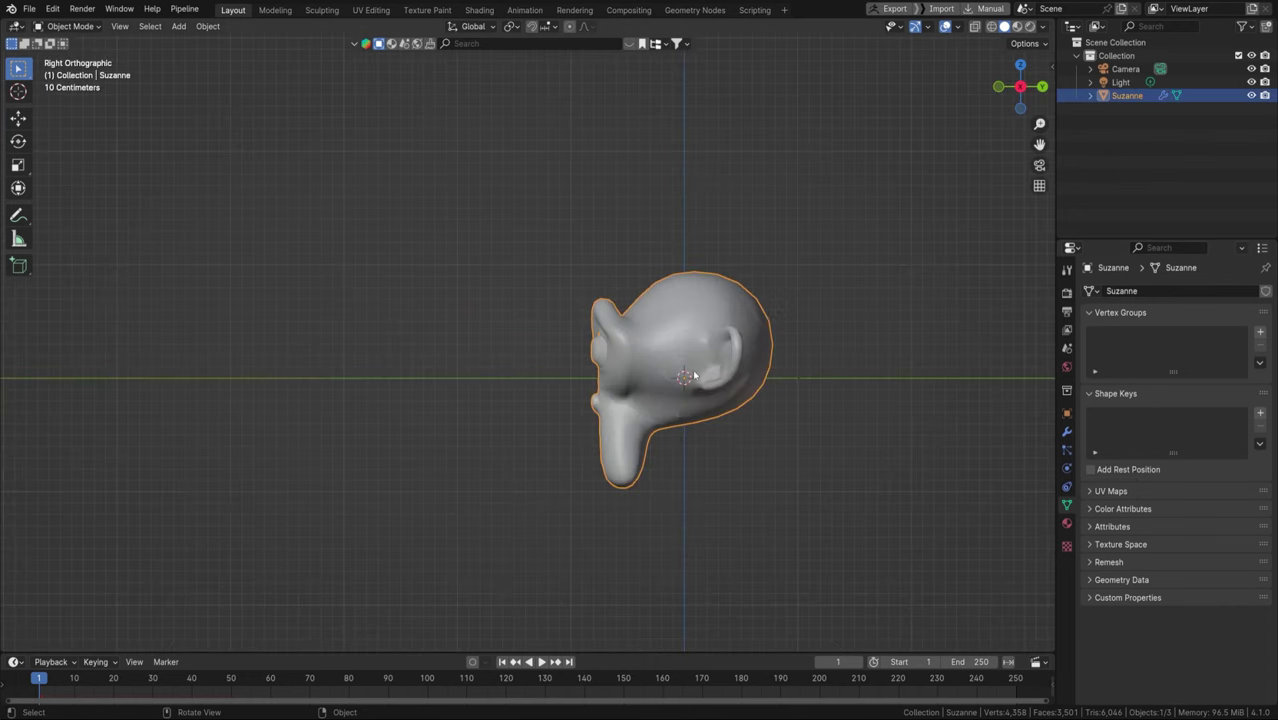
pyautogui.press('r')
pyautogui.click(770, 389)
pyautogui.press('g')
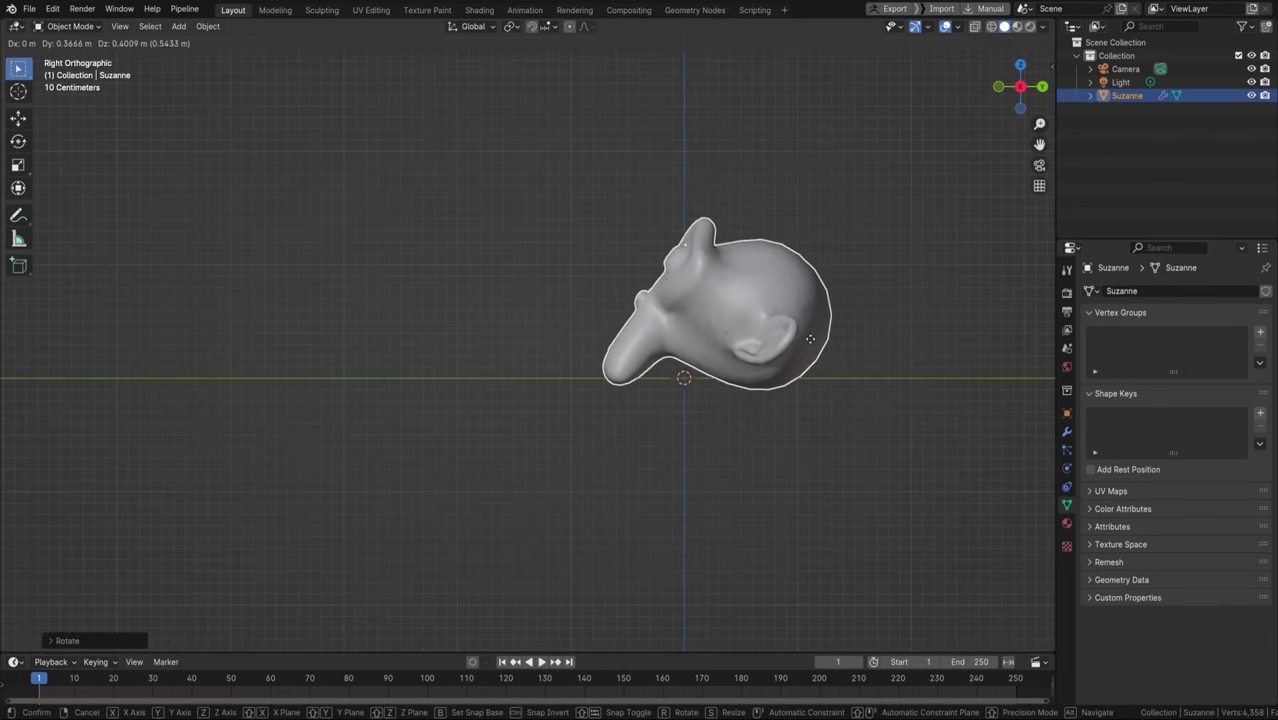
pyautogui.click(814, 345)
pyautogui.press('r')
pyautogui.click(837, 352)
pyautogui.press('r')
pyautogui.press('z')
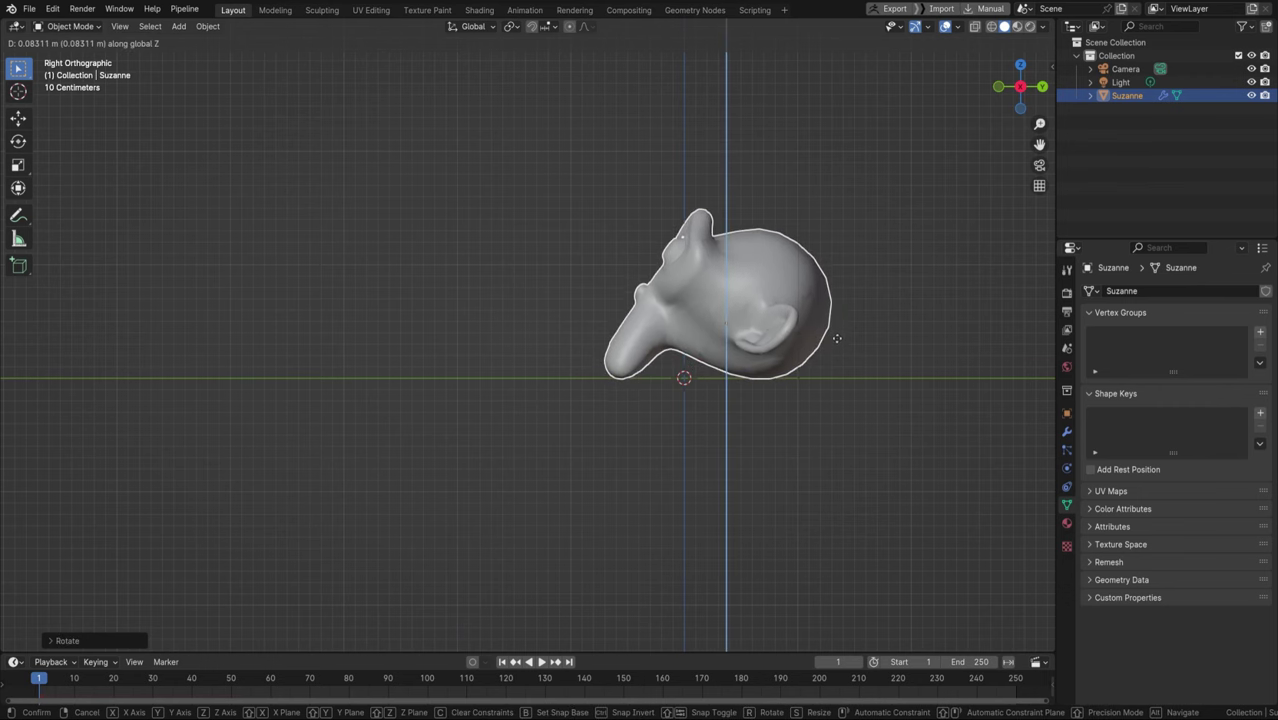
pyautogui.press('x')
pyautogui.click(770, 349)
# Add a plane beneath Suzanne and scale it up into a wide floor
pyautogui.hotkey('shift', 'a')
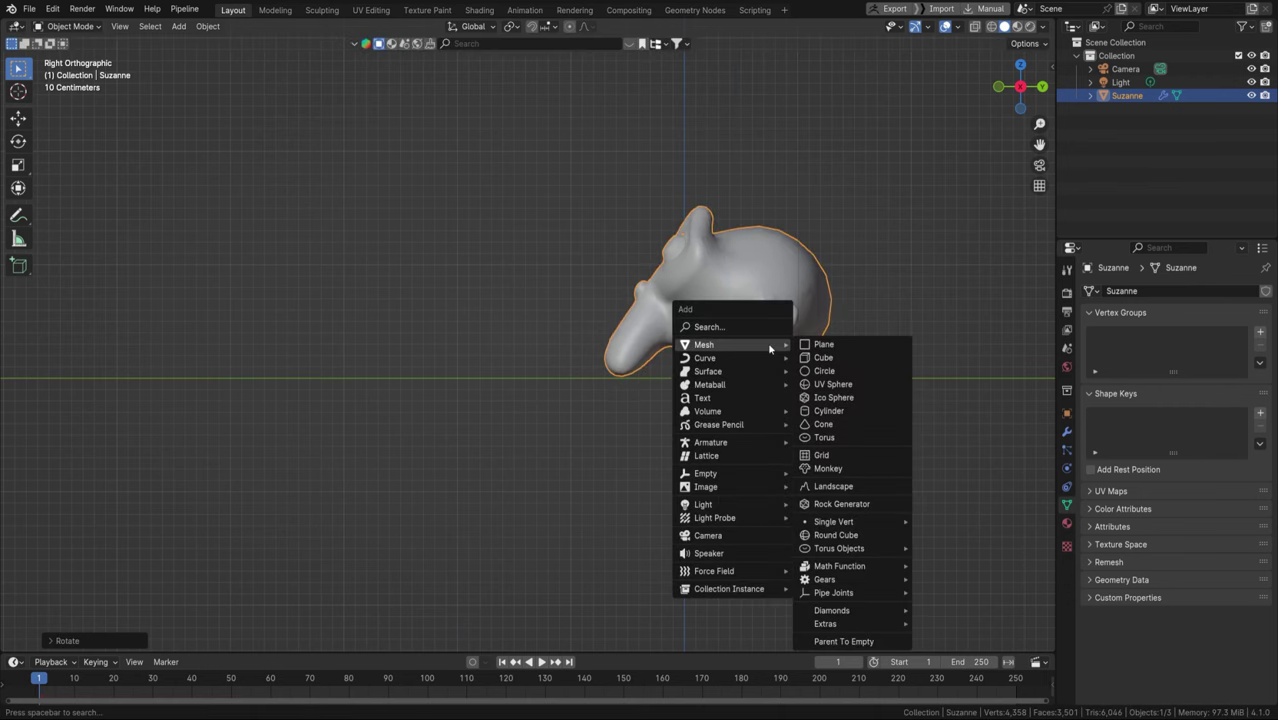
pyautogui.click(830, 343)
pyautogui.press('s')
pyautogui.click(787, 354)
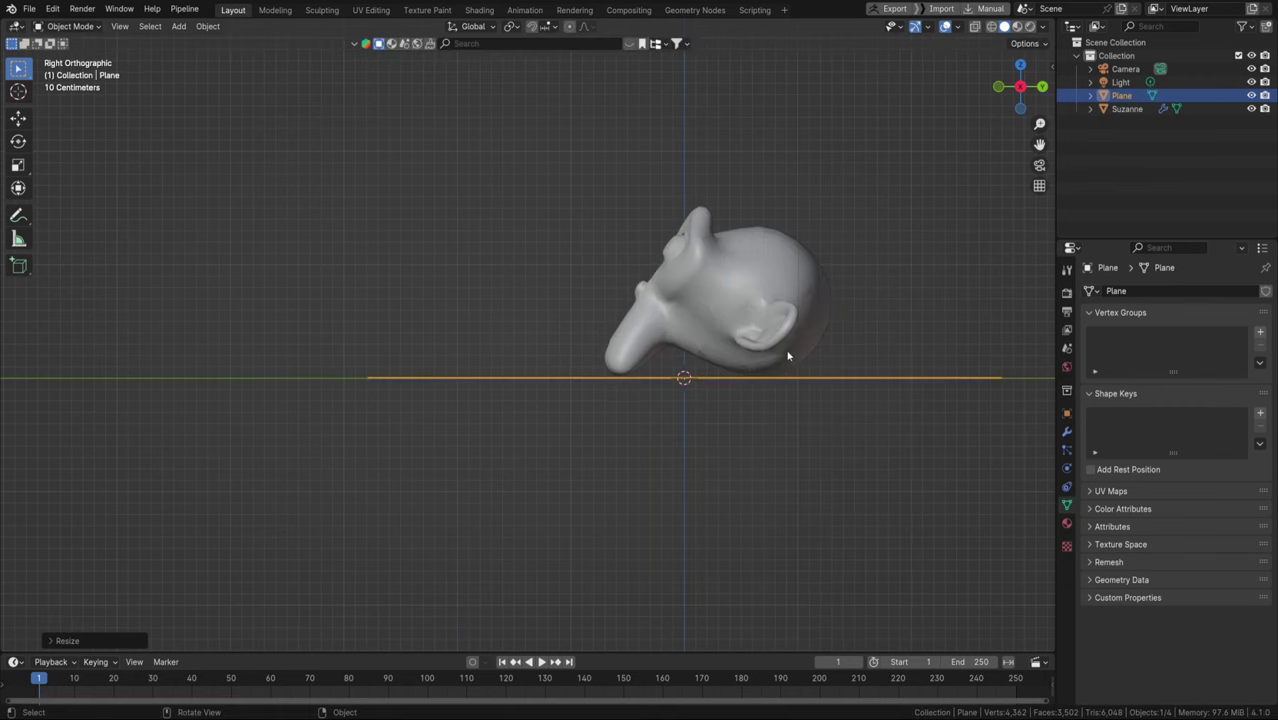
pyautogui.scroll(-2, 806, 352)
pyautogui.moveTo(806, 352); pyautogui.dragTo(636, 335, button='middle')
pyautogui.click(637, 328)
pyautogui.scroll(3, 782, 391)
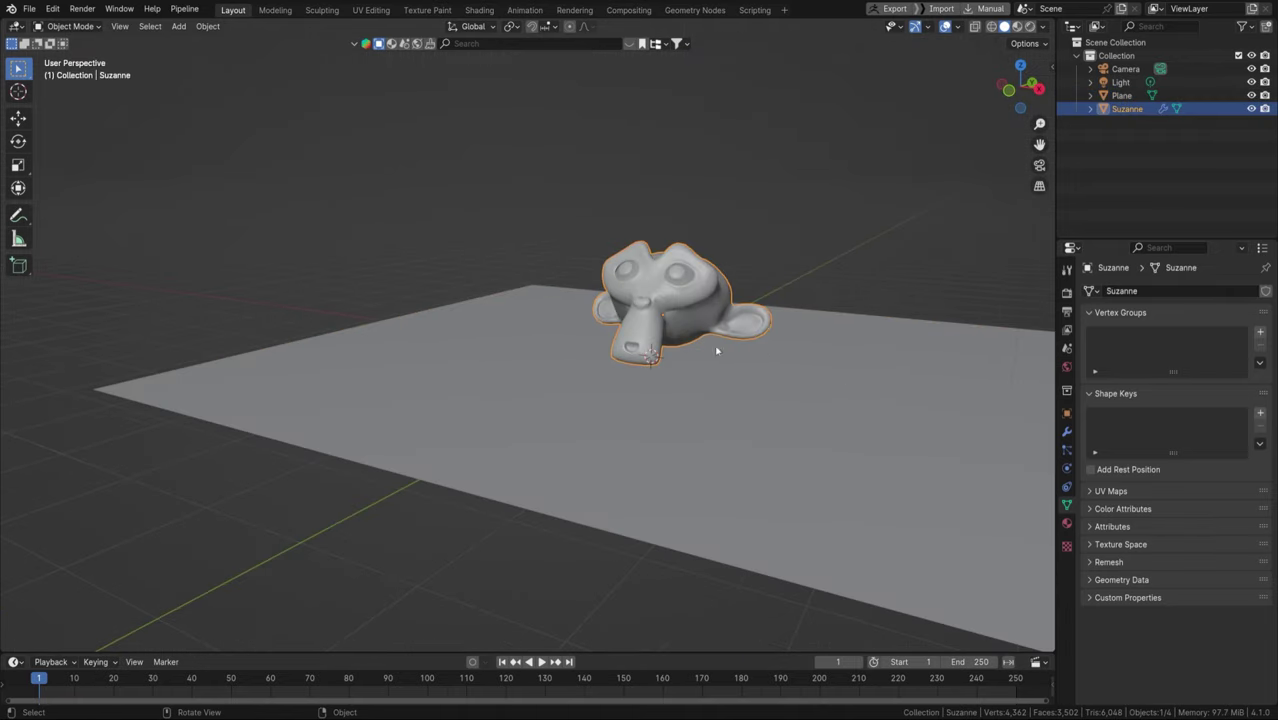
pyautogui.moveTo(716, 351); pyautogui.dragTo(690, 353, button='middle')
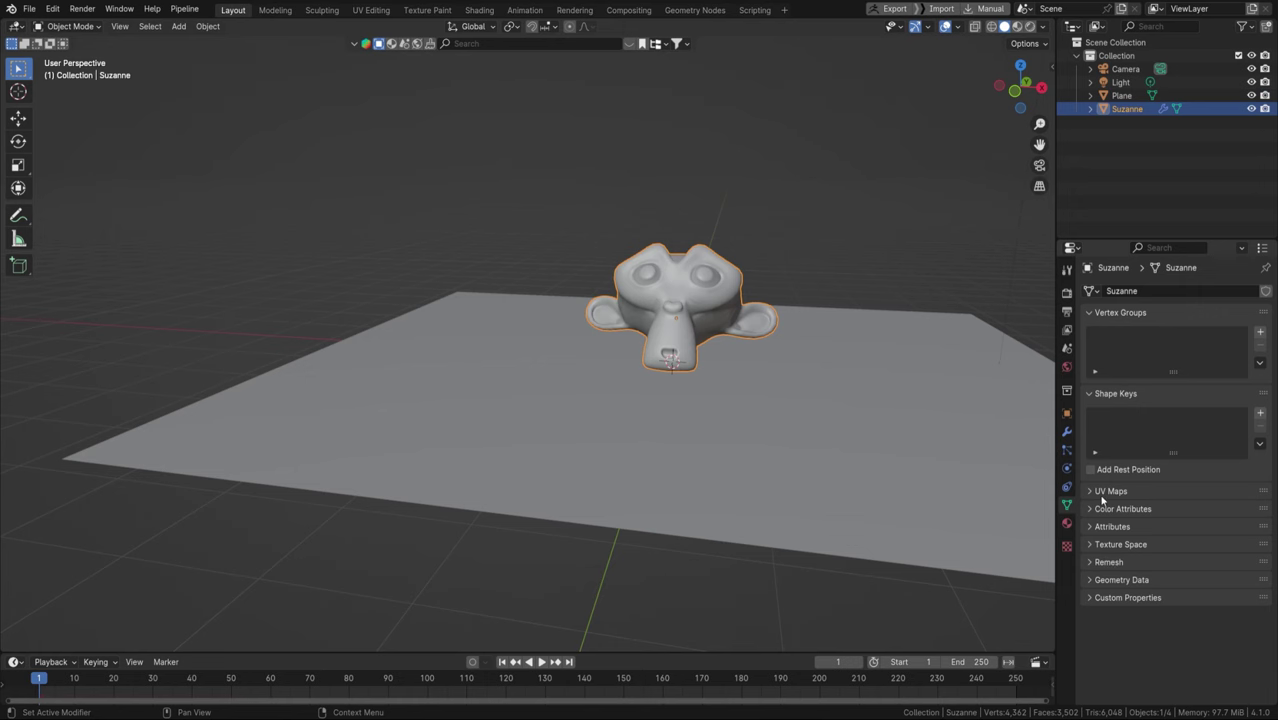
# In Edit Mode with face select, clear the selection and box-select the faces around Suzanne's chin
pyautogui.press('Tab')
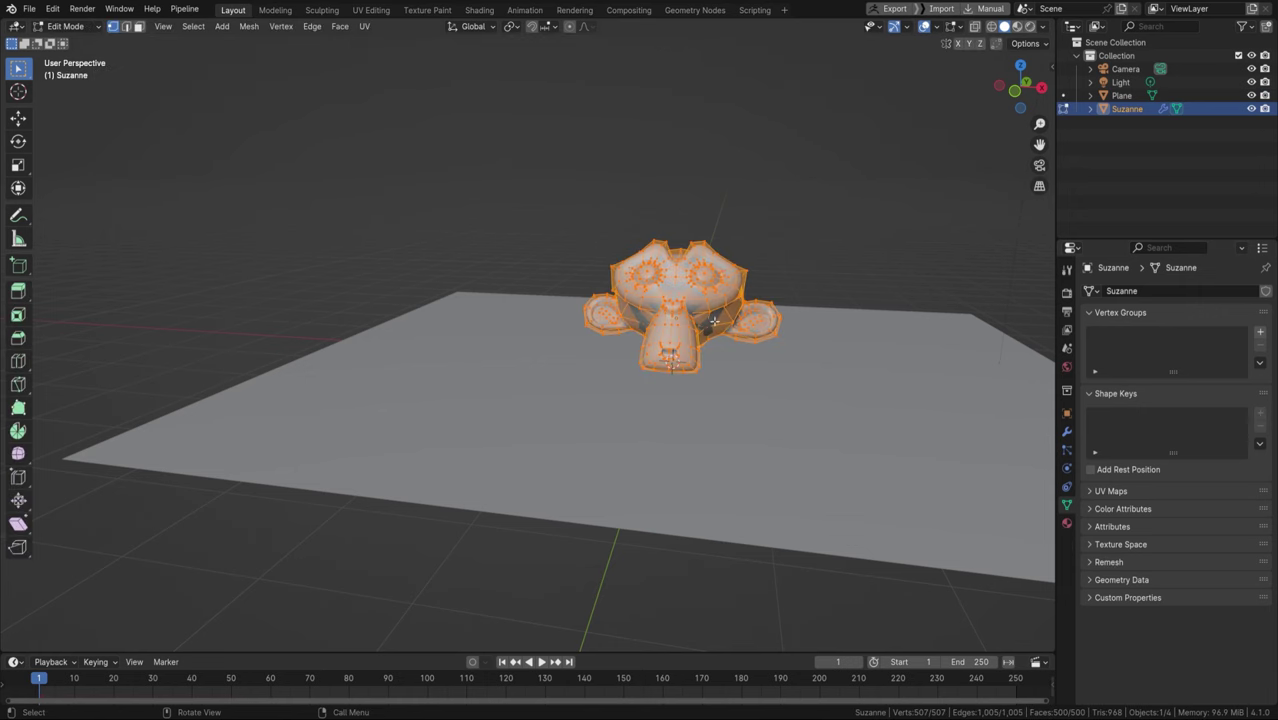
pyautogui.moveTo(714, 322); pyautogui.dragTo(691, 324, button='middle')
pyautogui.press('KP_1')
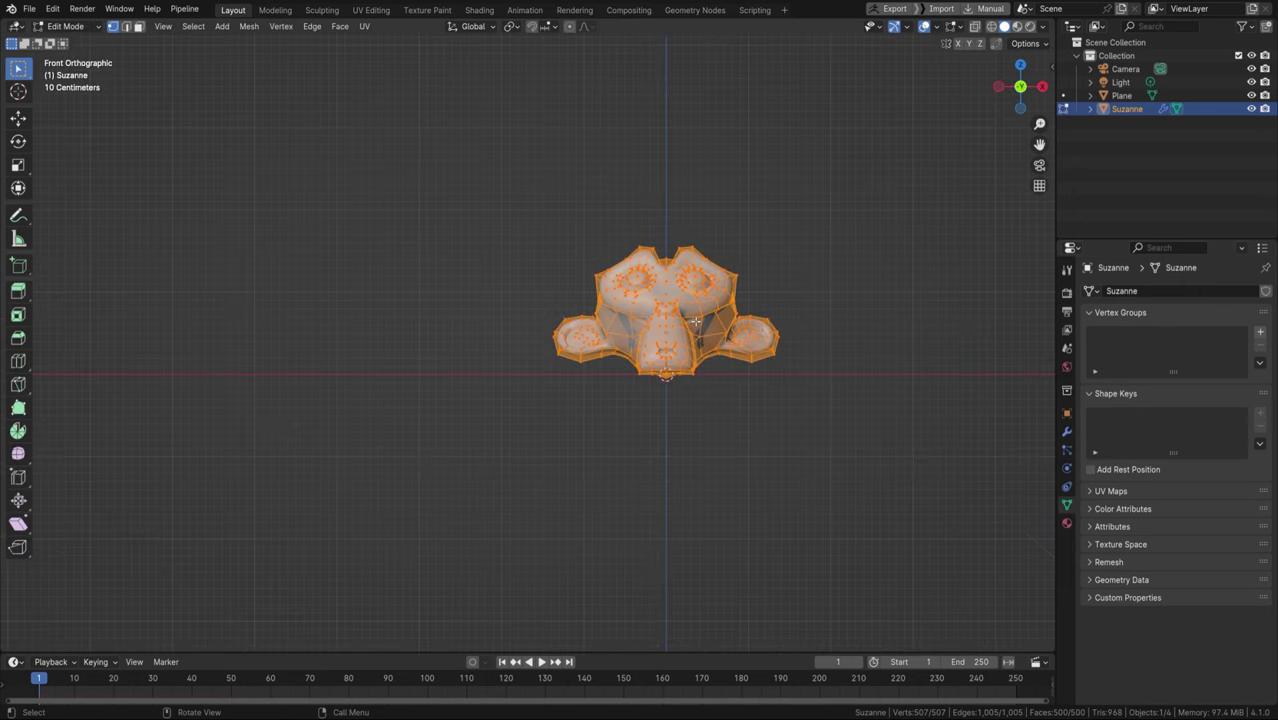
pyautogui.press('3')
pyautogui.scroll(3, 812, 356)
pyautogui.hotkey('alt', 'a')
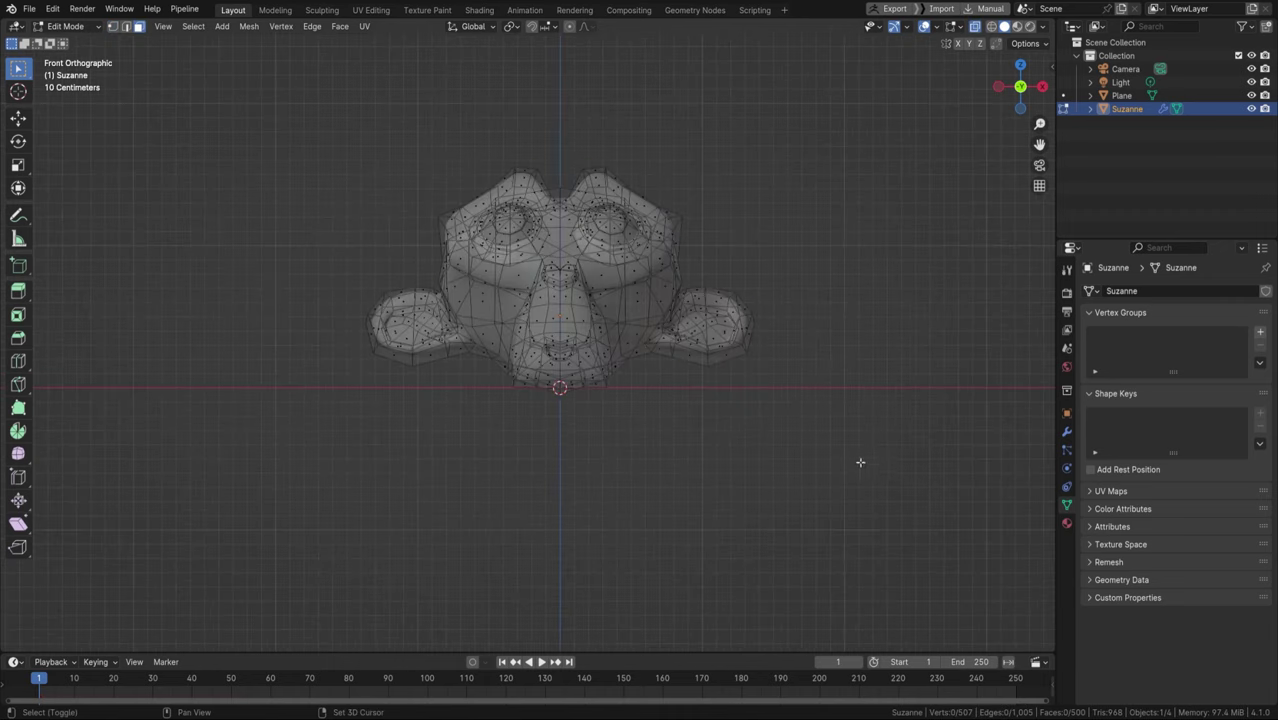
pyautogui.moveTo(893, 477); pyautogui.dragTo(382, 371)
# Add the lower ear faces and more chin faces to the selection
pyautogui.keyDown('shift'); pyautogui.click(712, 356); pyautogui.keyUp('shift')
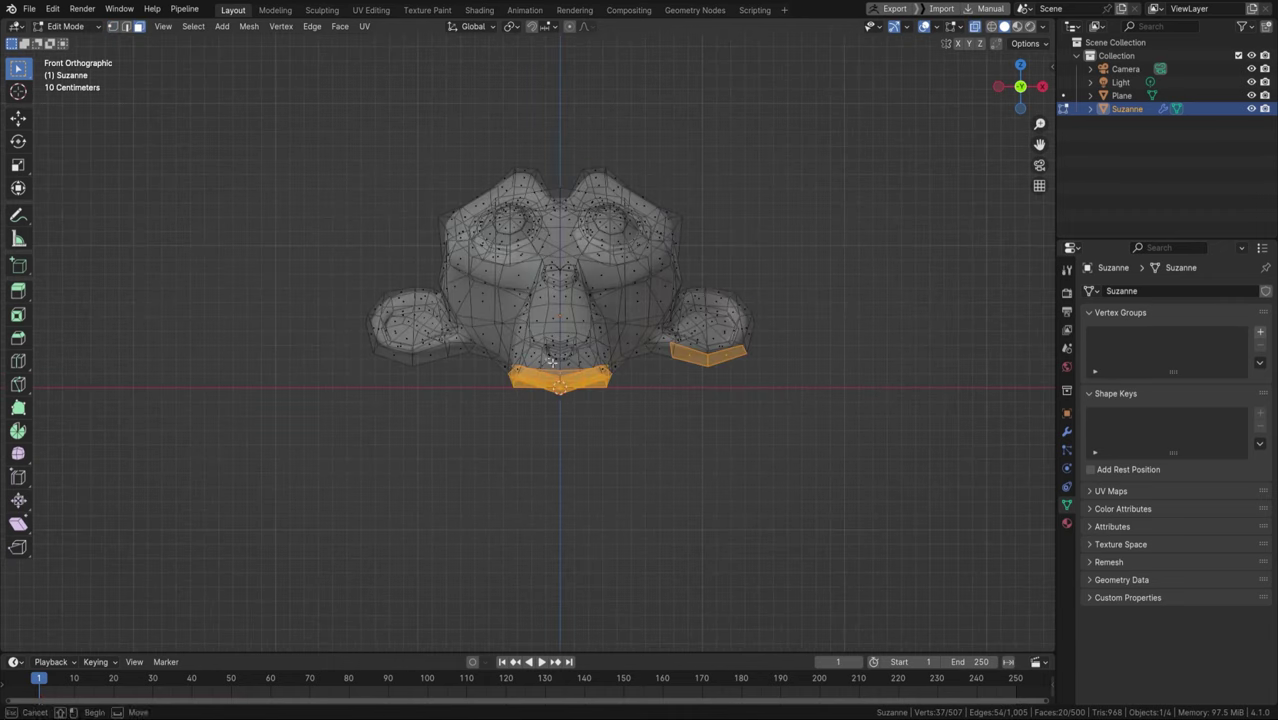
pyautogui.keyDown('shift'); pyautogui.click(559, 356); pyautogui.keyUp('shift')
pyautogui.keyDown('shift'); pyautogui.click(393, 343); pyautogui.keyUp('shift')
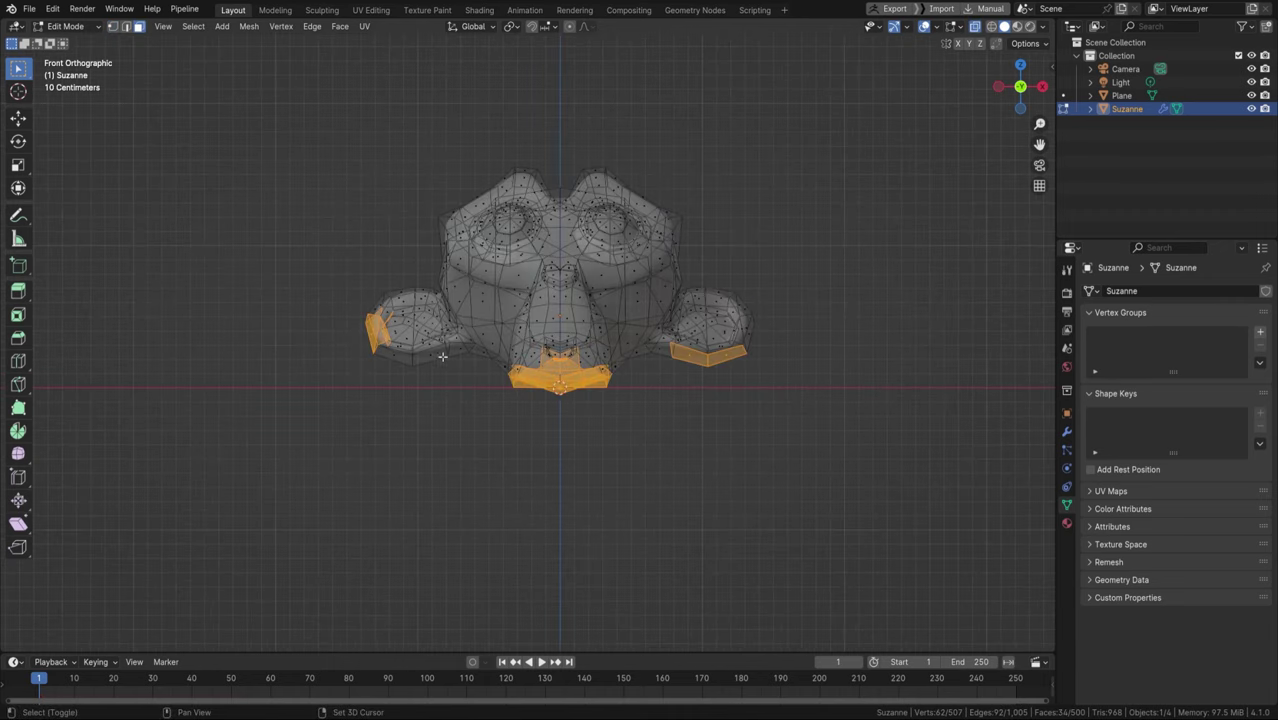
pyautogui.keyDown('shift'); pyautogui.click(442, 356); pyautogui.keyUp('shift')
pyautogui.keyDown('shift'); pyautogui.click(676, 331); pyautogui.keyUp('shift')
pyautogui.keyDown('shift'); pyautogui.click(700, 315); pyautogui.keyUp('shift')
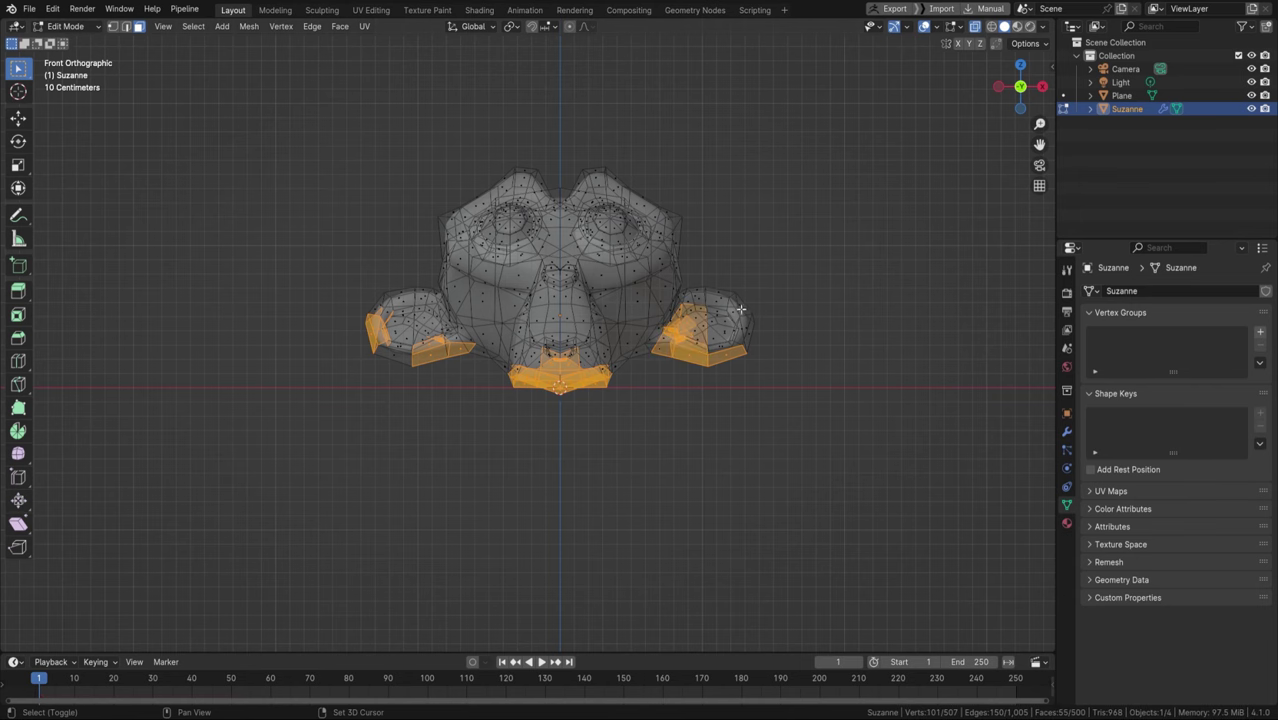
pyautogui.keyDown('shift'); pyautogui.click(740, 312); pyautogui.keyUp('shift')
pyautogui.keyDown('shift'); pyautogui.click(592, 345); pyautogui.keyUp('shift')
# Add the hidden underside chin faces and assign the selection to a new vertex group, Group
pyautogui.moveTo(592, 345); pyautogui.dragTo(623, 372, button='middle')
pyautogui.keyDown('shift'); pyautogui.click(711, 343); pyautogui.keyUp('shift')
pyautogui.keyDown('shift'); pyautogui.click(577, 362); pyautogui.keyUp('shift')
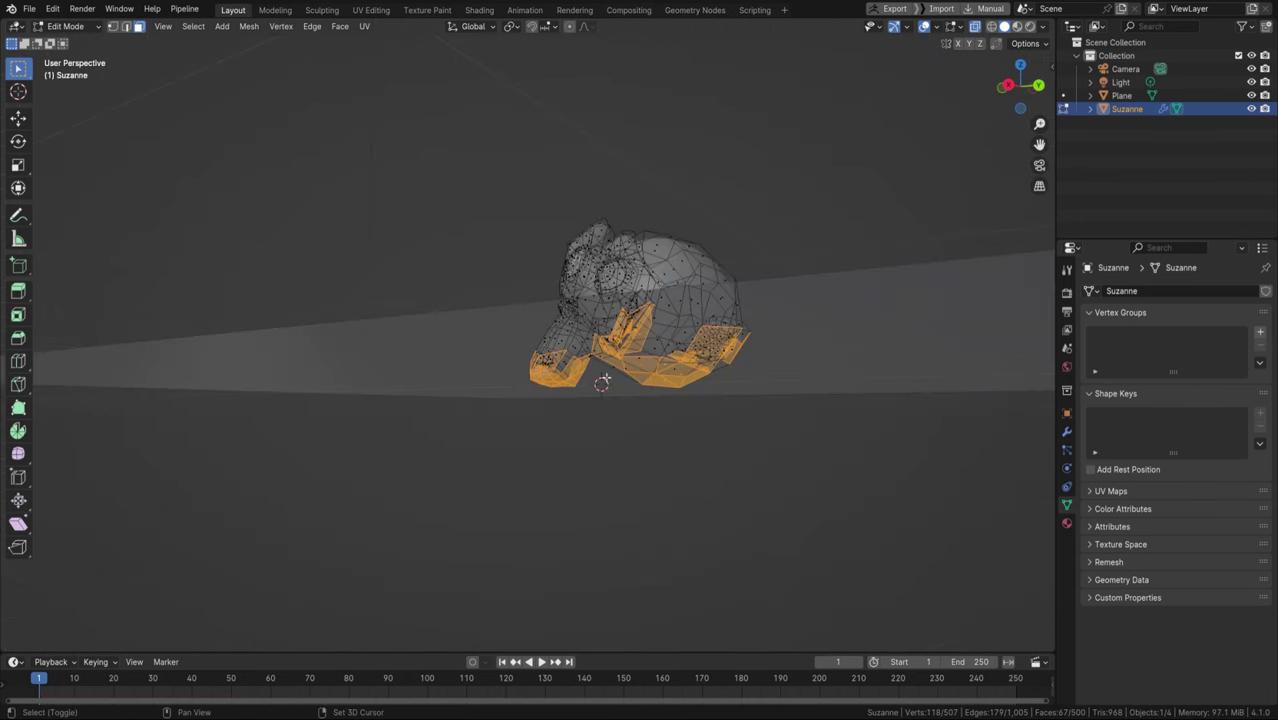
pyautogui.keyDown('shift'); pyautogui.click(608, 364); pyautogui.keyUp('shift')
pyautogui.press('KP_1')
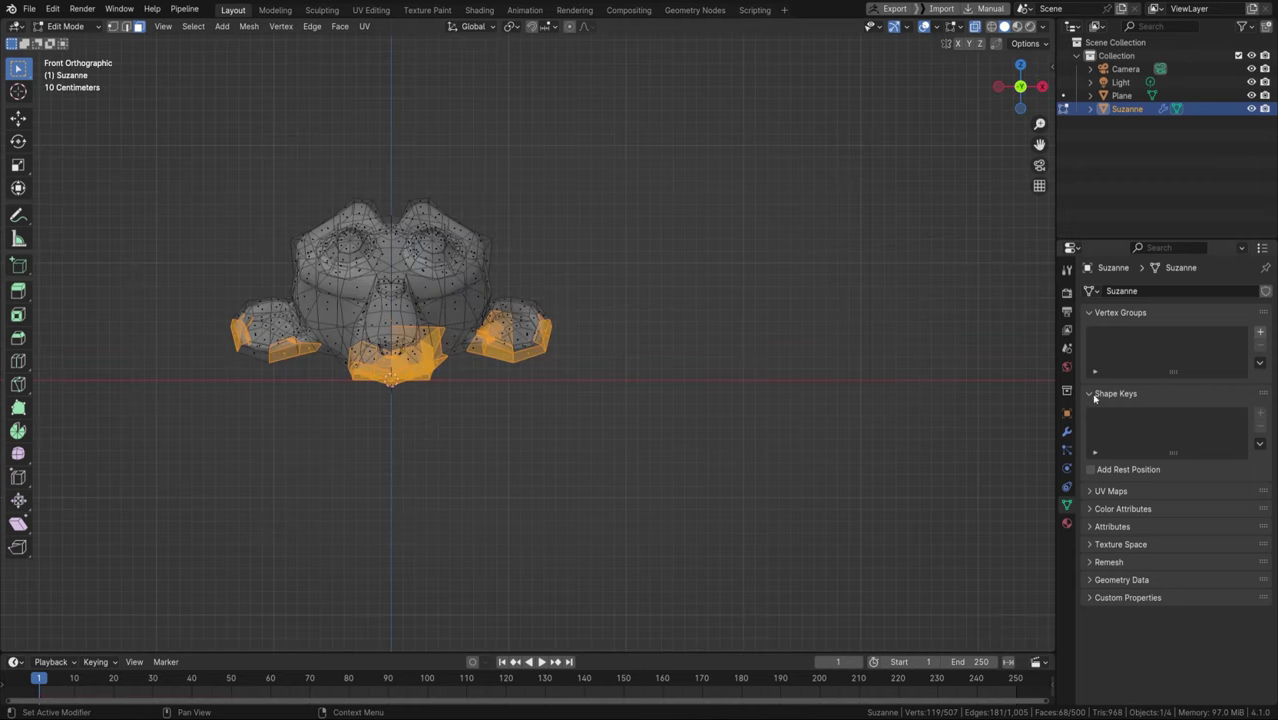
pyautogui.click(1260, 332)
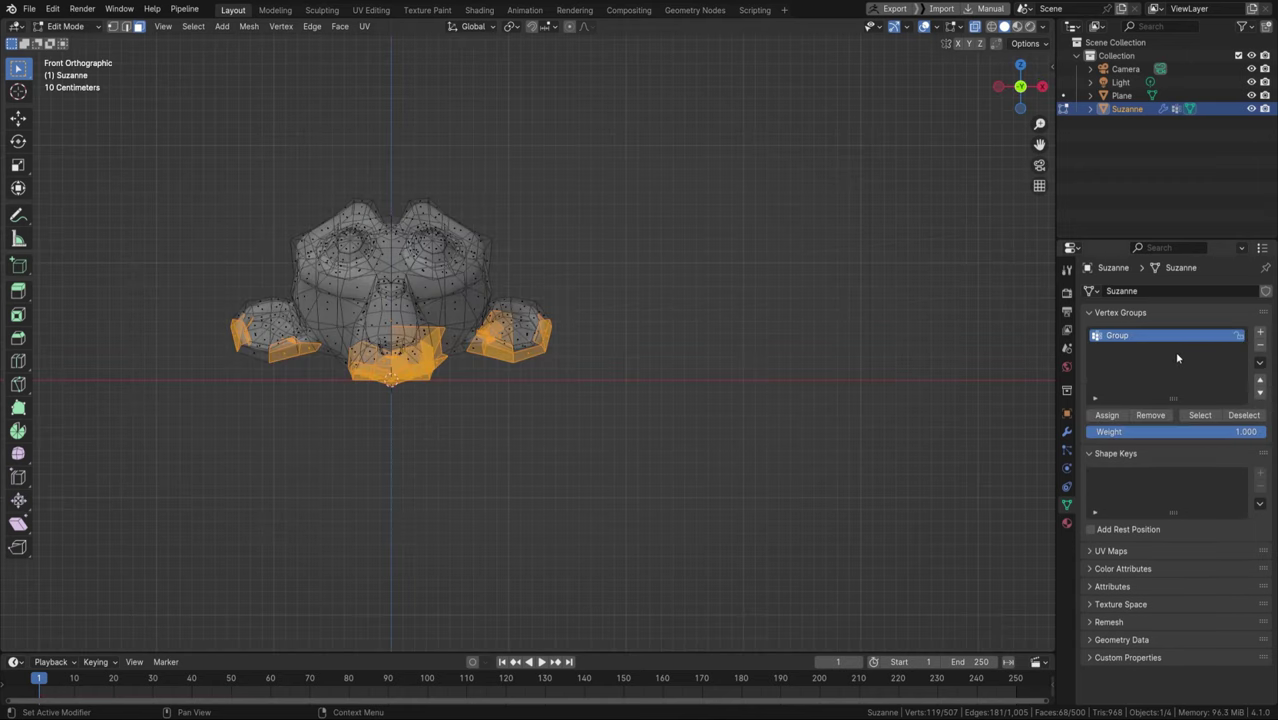
pyautogui.click(1111, 420)
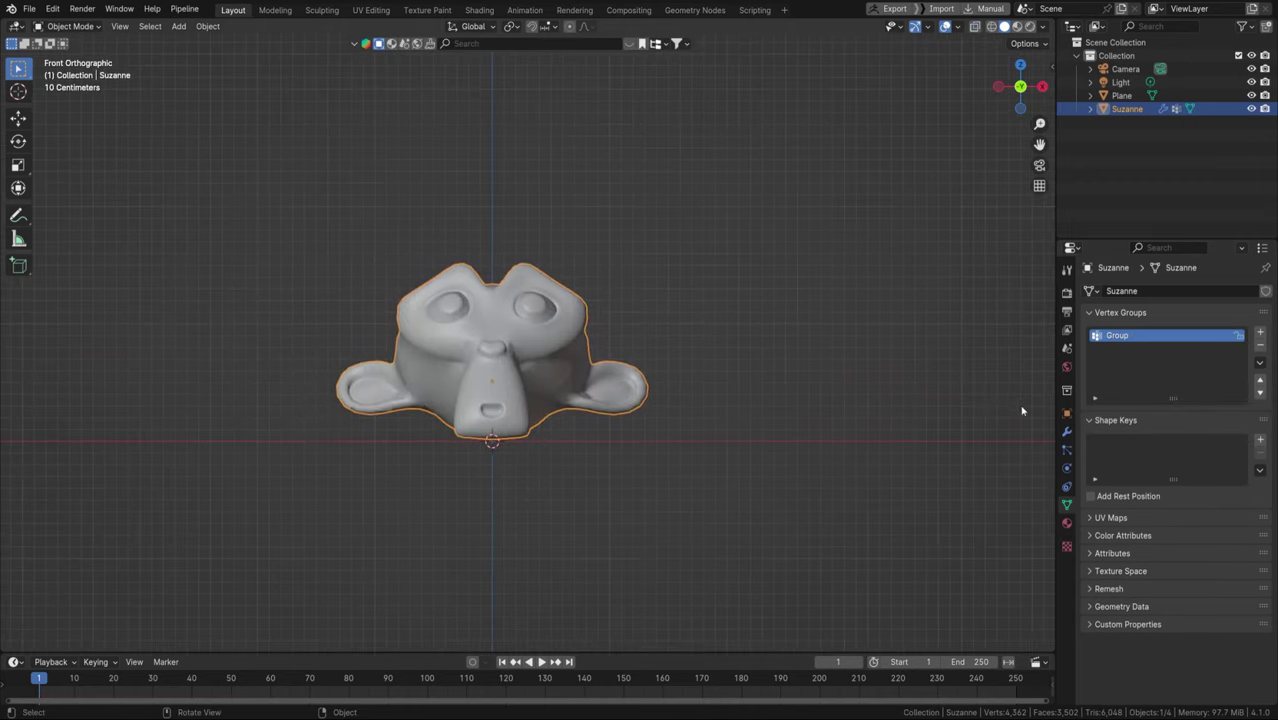
# Set the Explode modifier's Vertex Group to Group, preview the explosion, and refresh it
pyautogui.click(1066, 431)
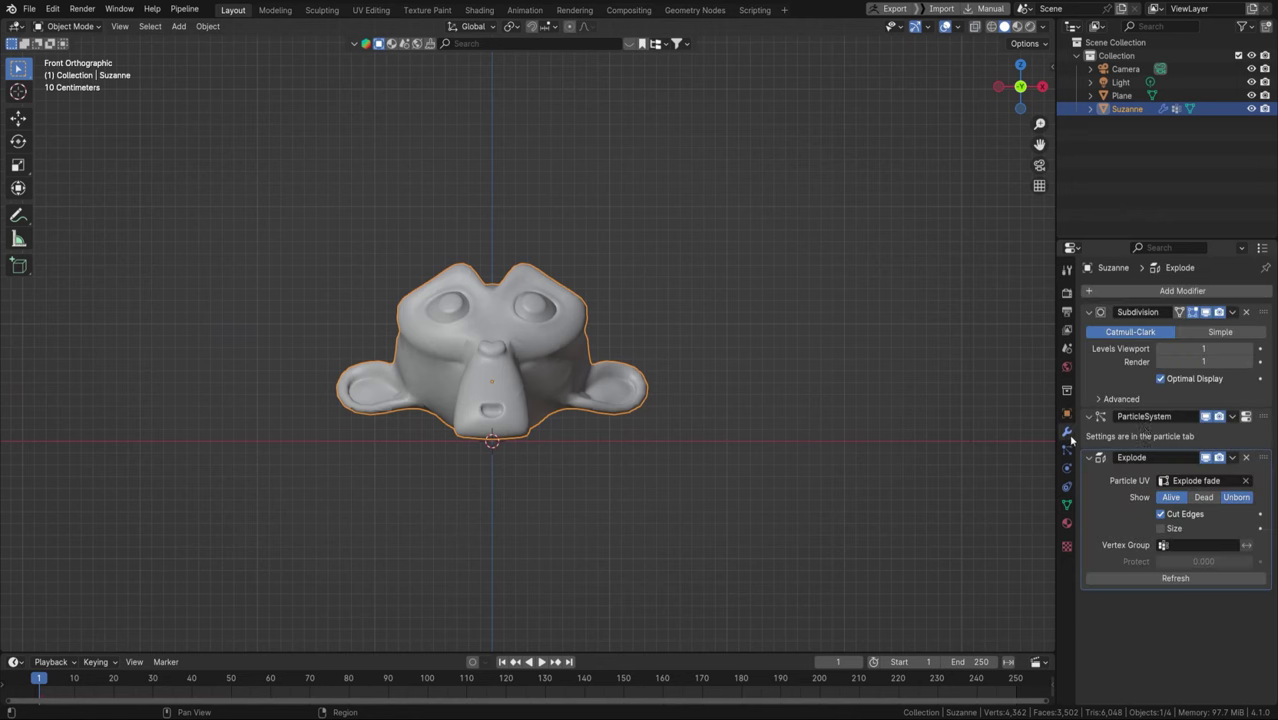
pyautogui.click(1188, 543)
pyautogui.click(1174, 562)
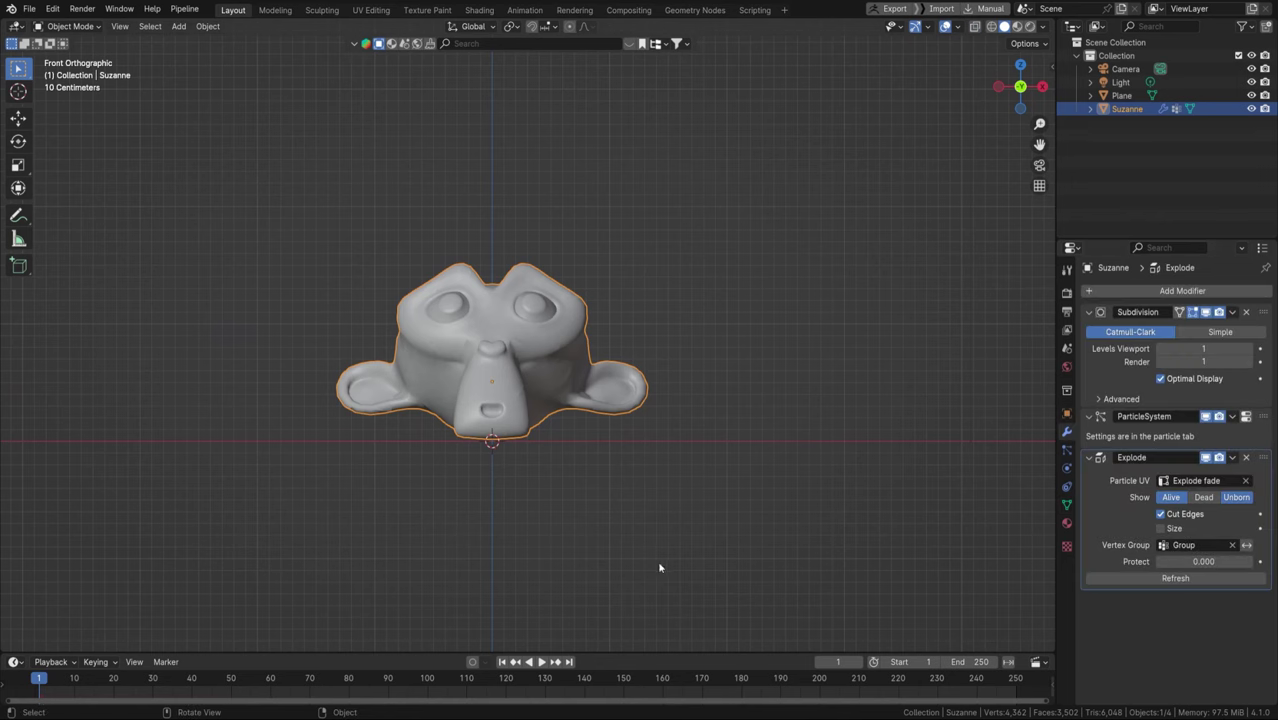
pyautogui.press('space')
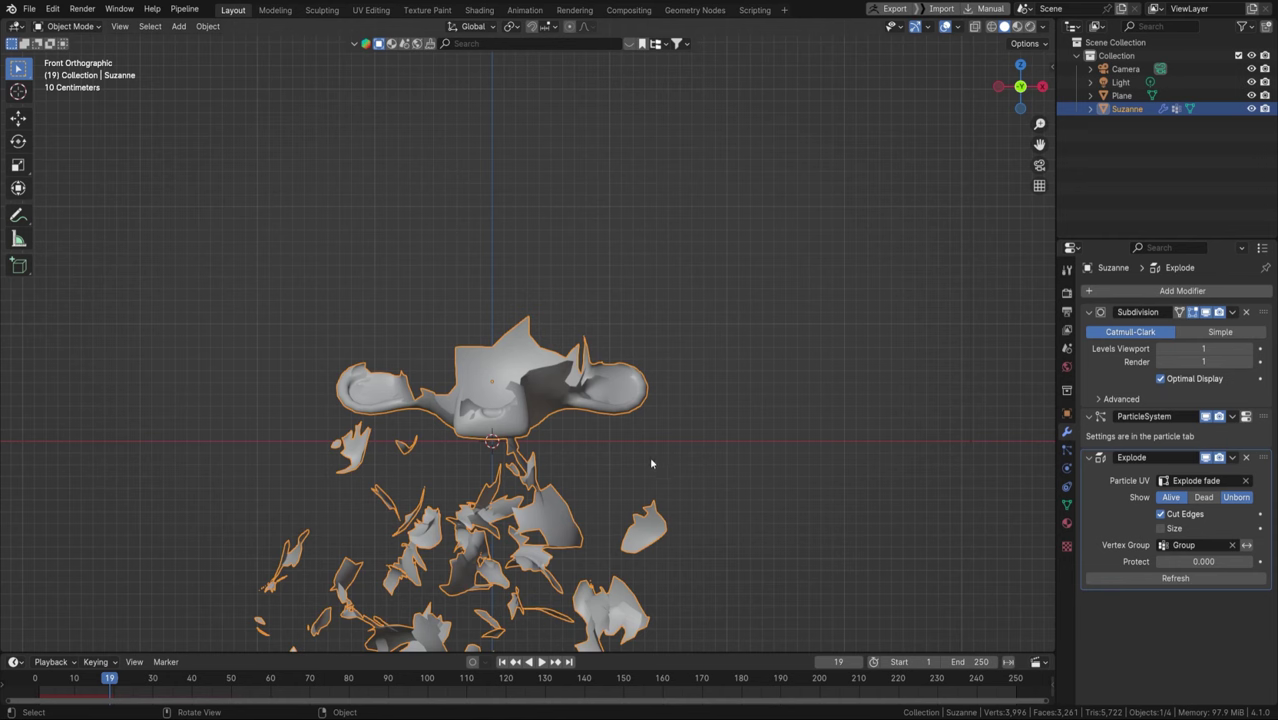
pyautogui.press('Escape')
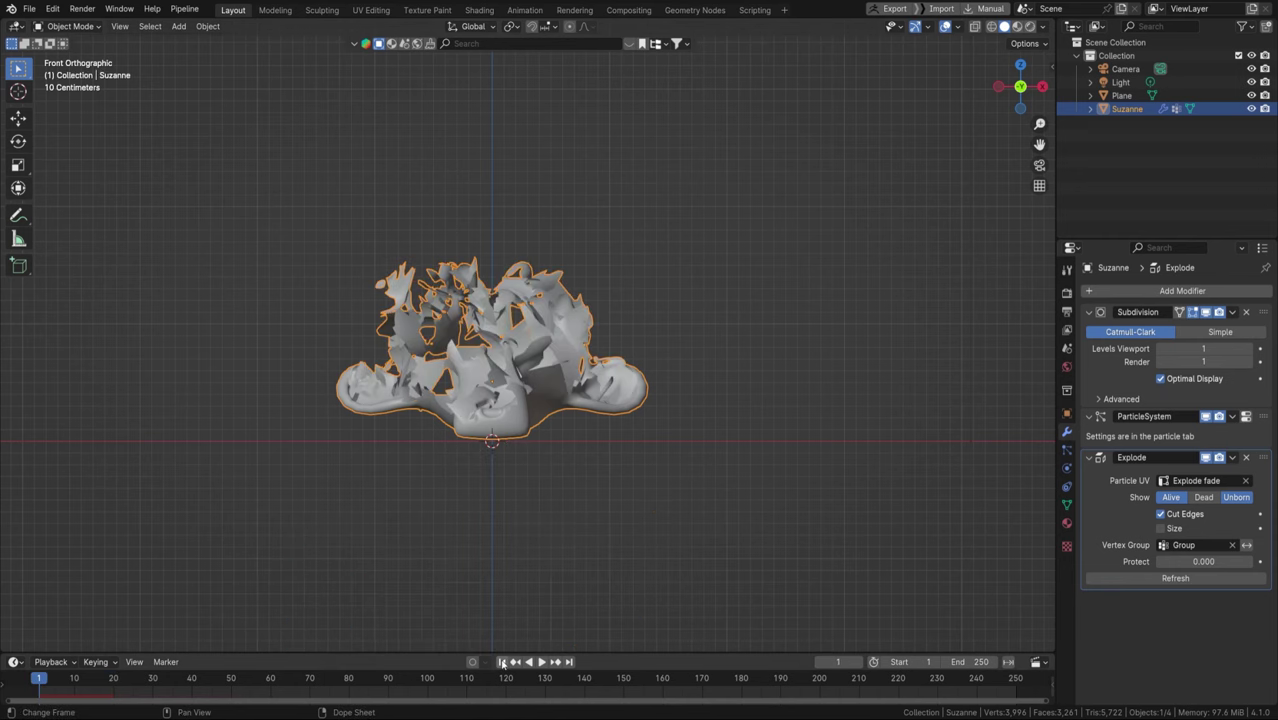
pyautogui.click(1150, 579)
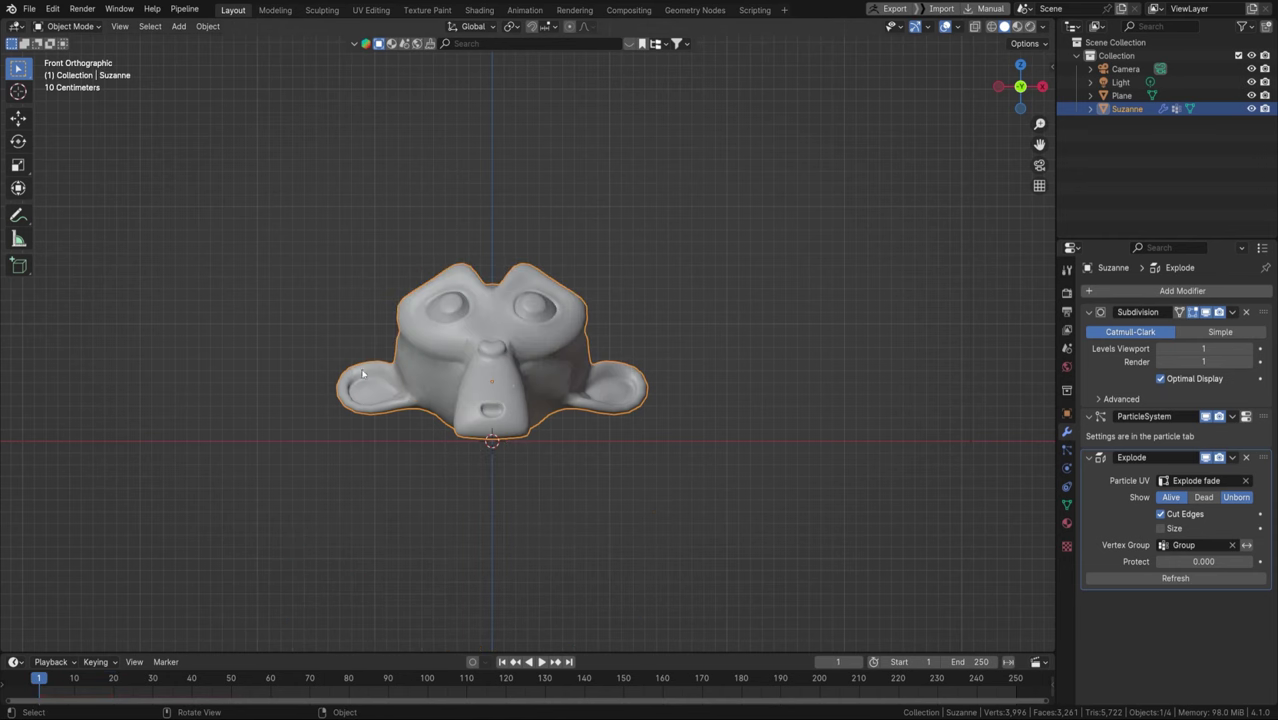
# Select the floor plane and show its Physics properties
pyautogui.moveTo(650, 443); pyautogui.dragTo(615, 454, button='middle')
pyautogui.click(898, 463)
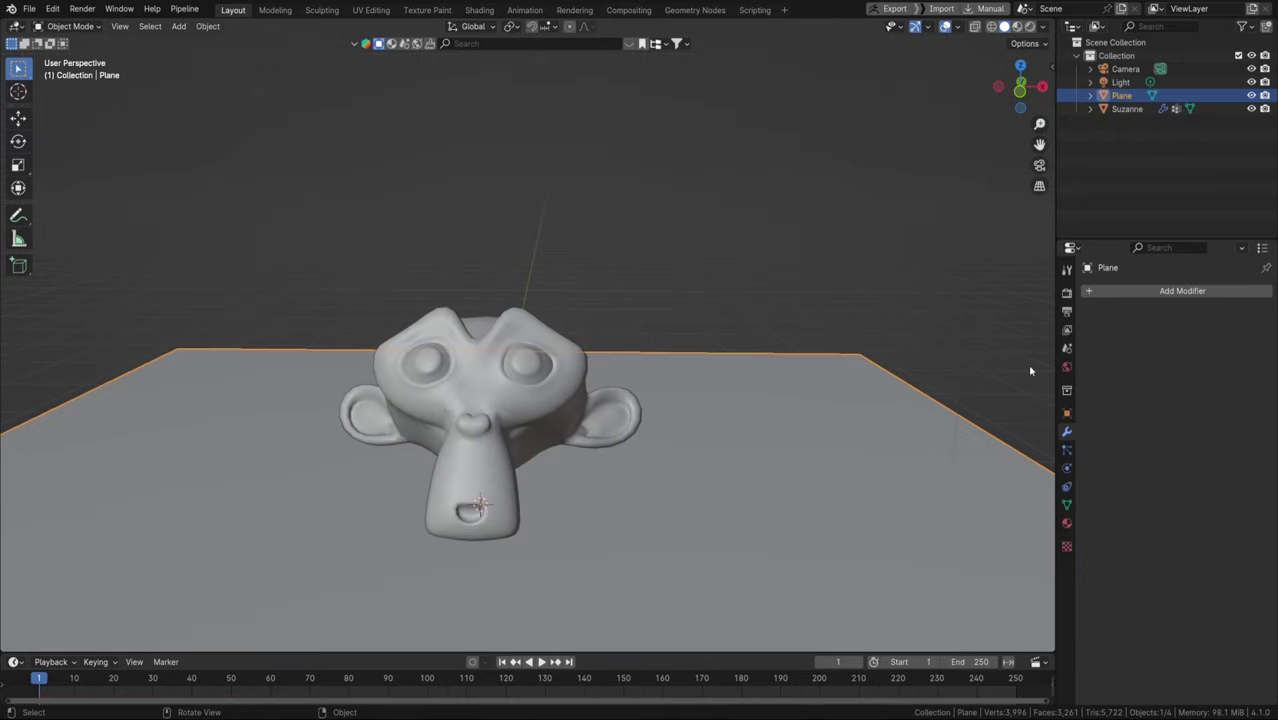
pyautogui.click(1066, 468)
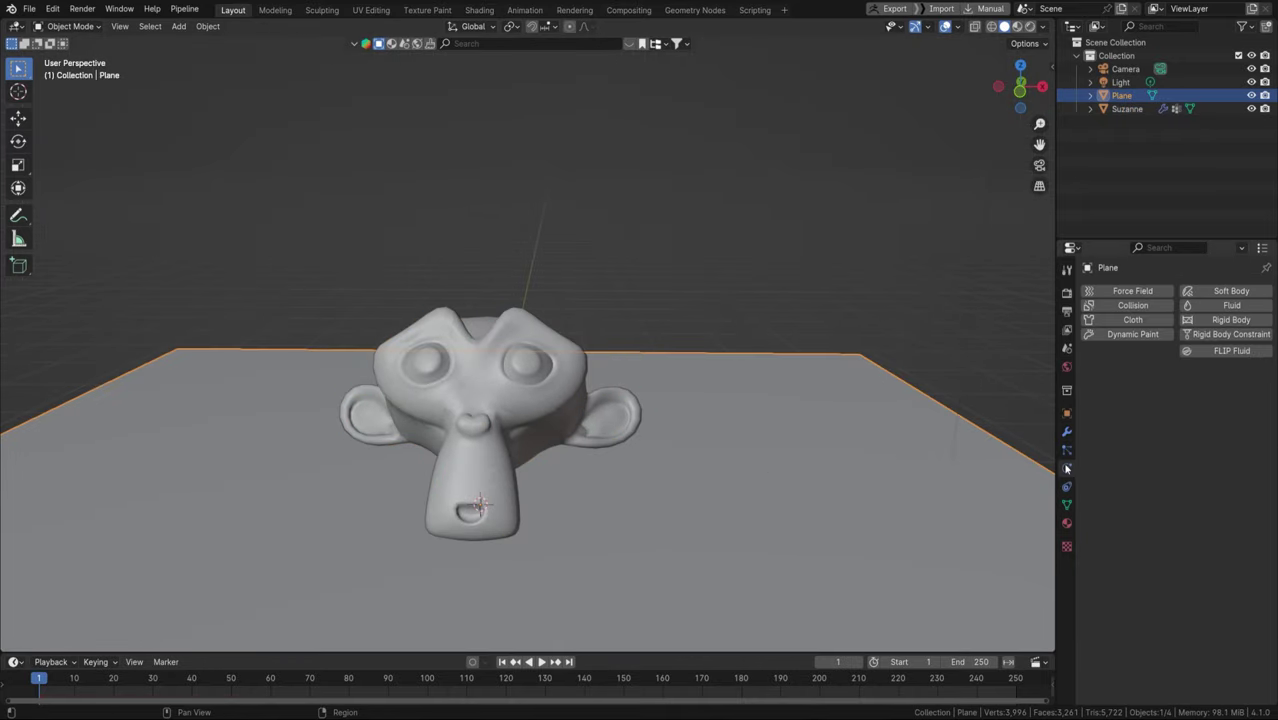
# Enable Collision on the floor plane, refresh Suzanne's Explode, and play until mid-explosion
pyautogui.click(1133, 307)
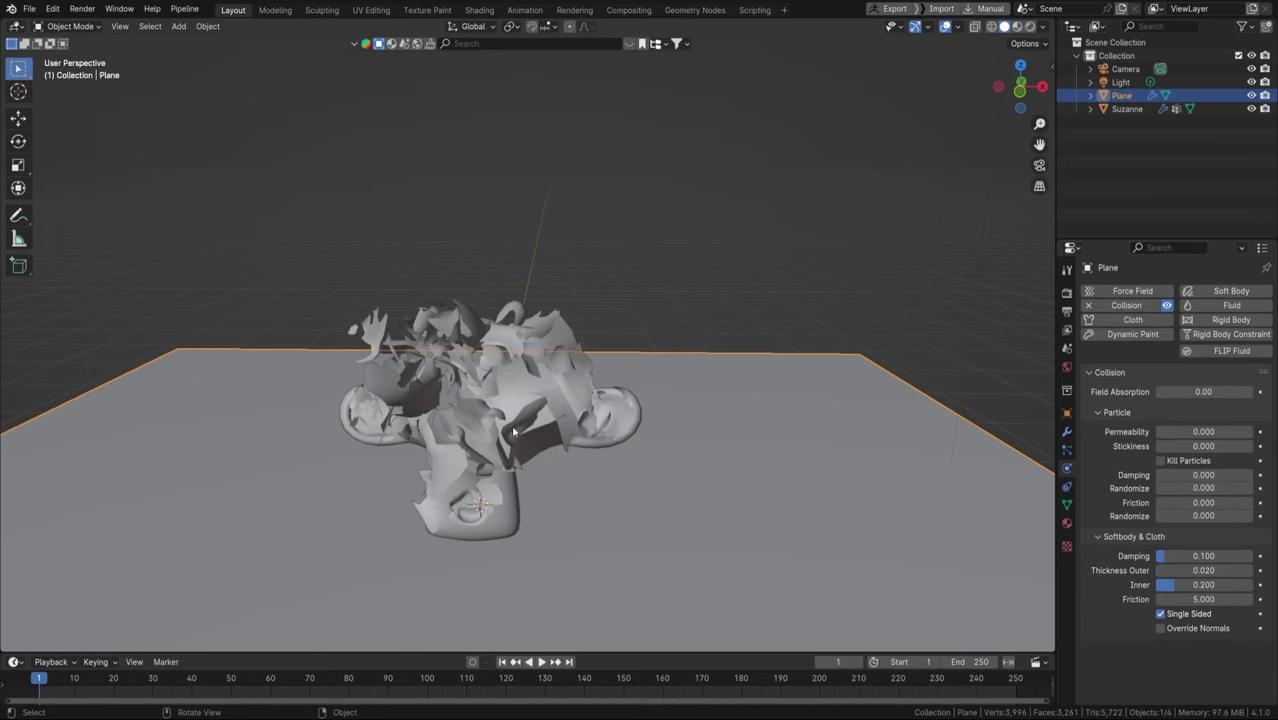
pyautogui.click(513, 432)
pyautogui.click(1066, 431)
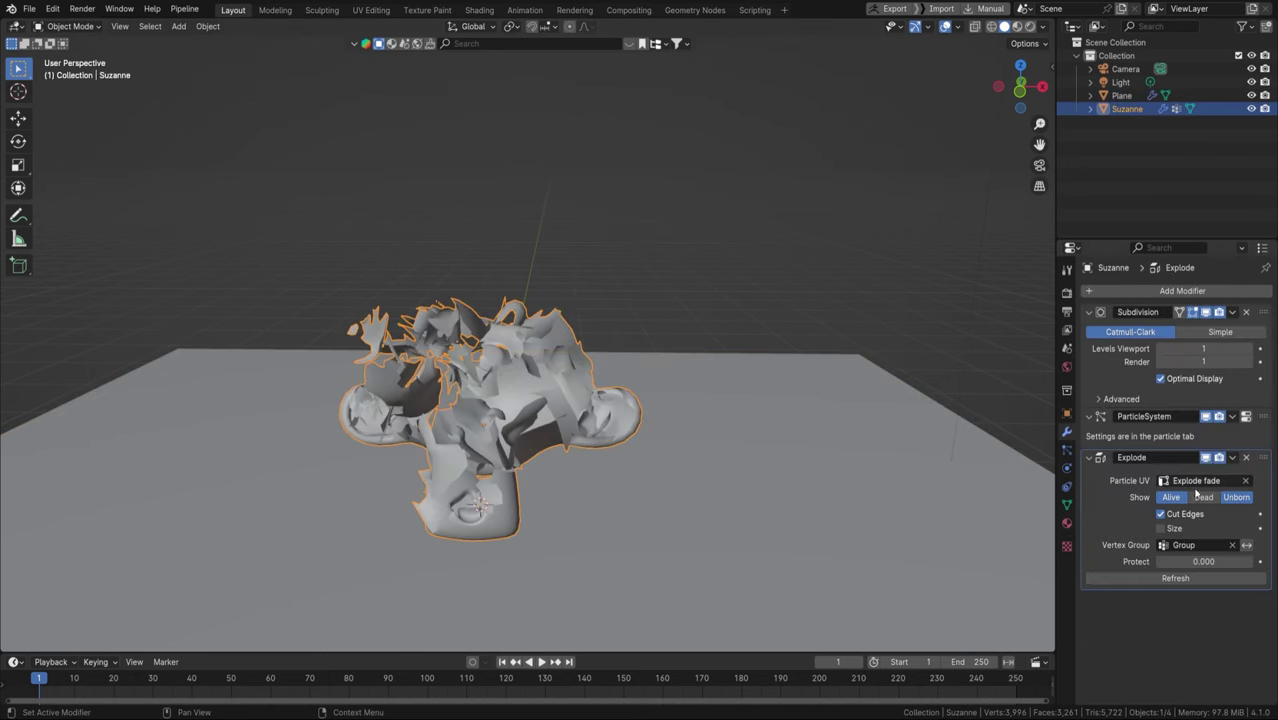
pyautogui.click(1172, 579)
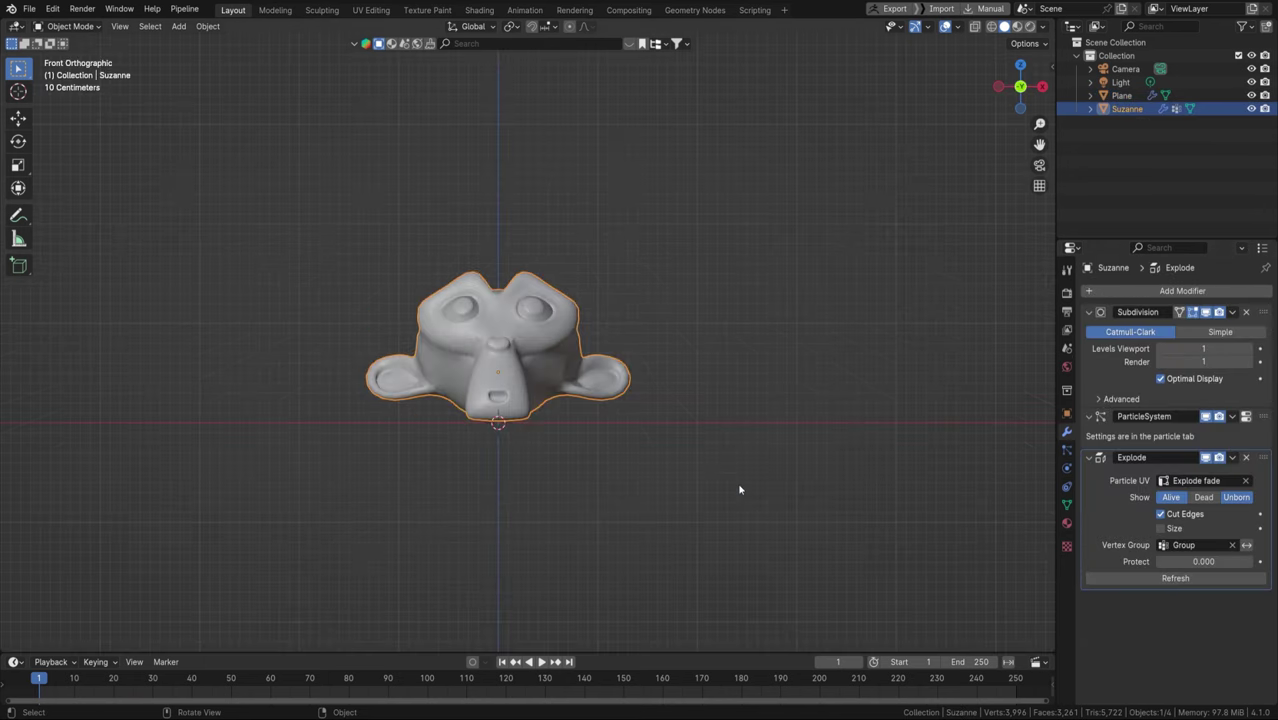
pyautogui.press('space')
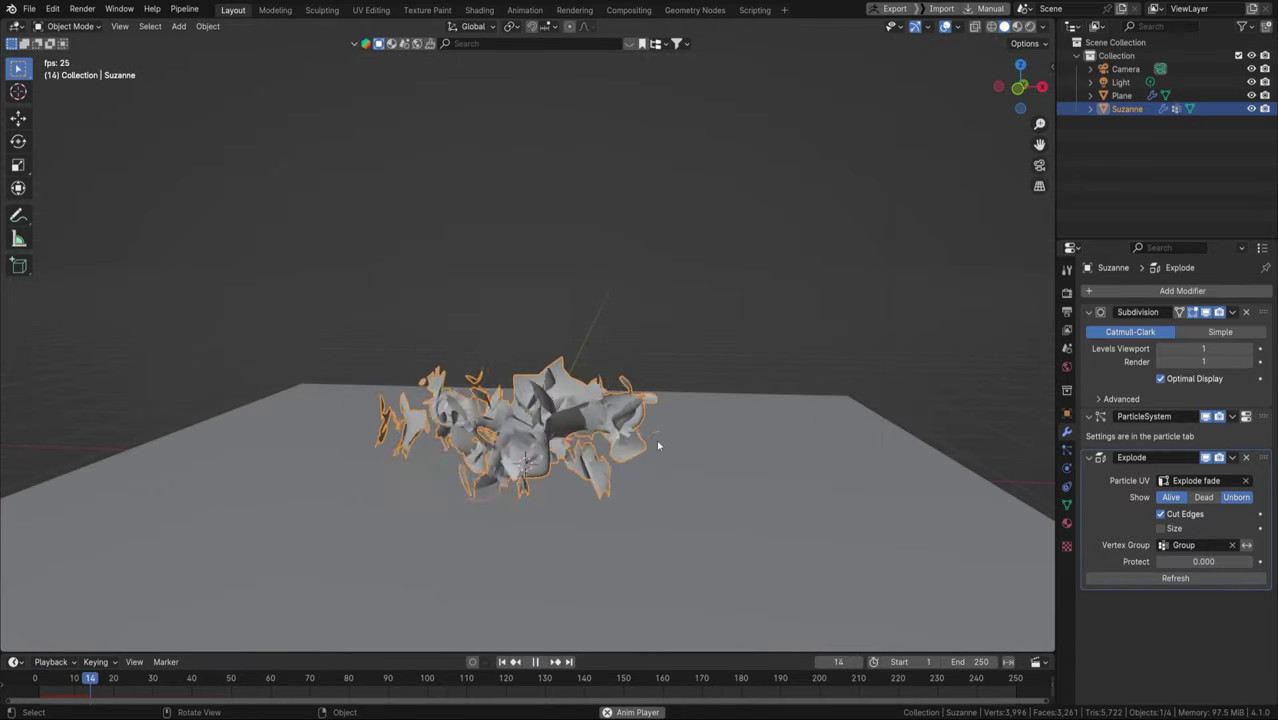
pyautogui.press('space')
# Reselect the floor plane and show its collision settings
pyautogui.moveTo(640, 423); pyautogui.dragTo(640, 470, button='middle')
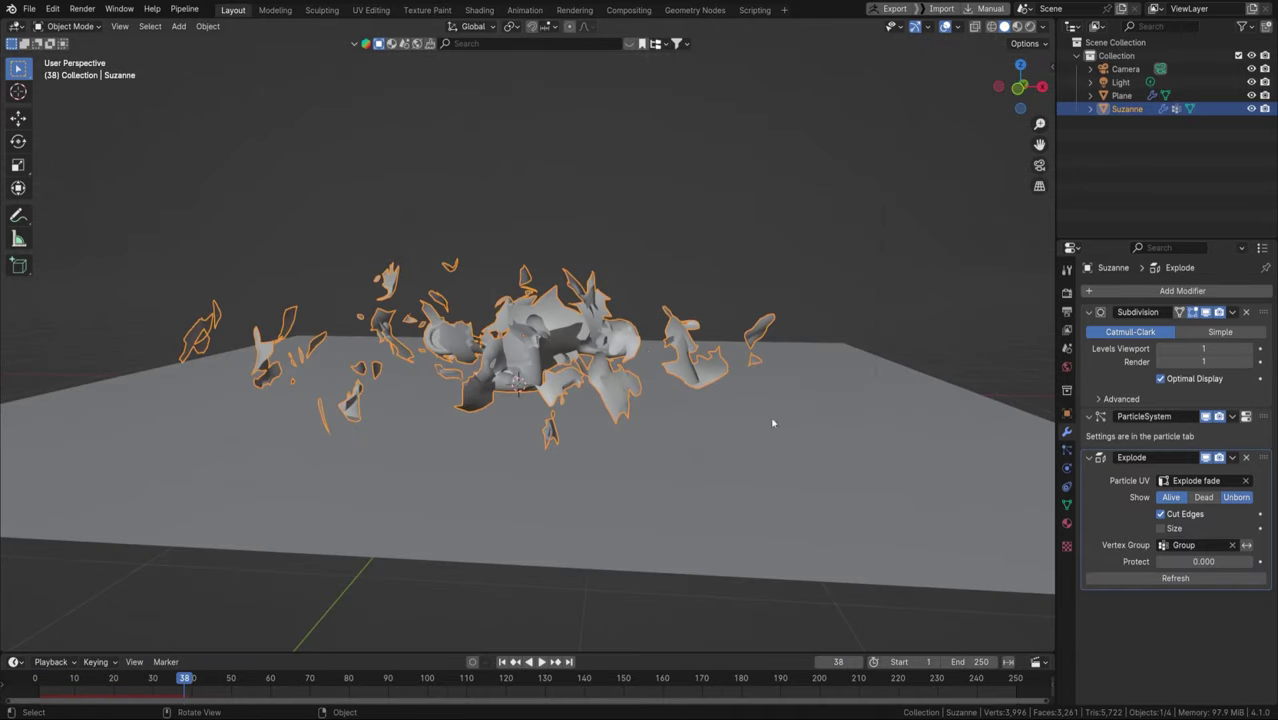
pyautogui.click(827, 471)
pyautogui.click(1067, 467)
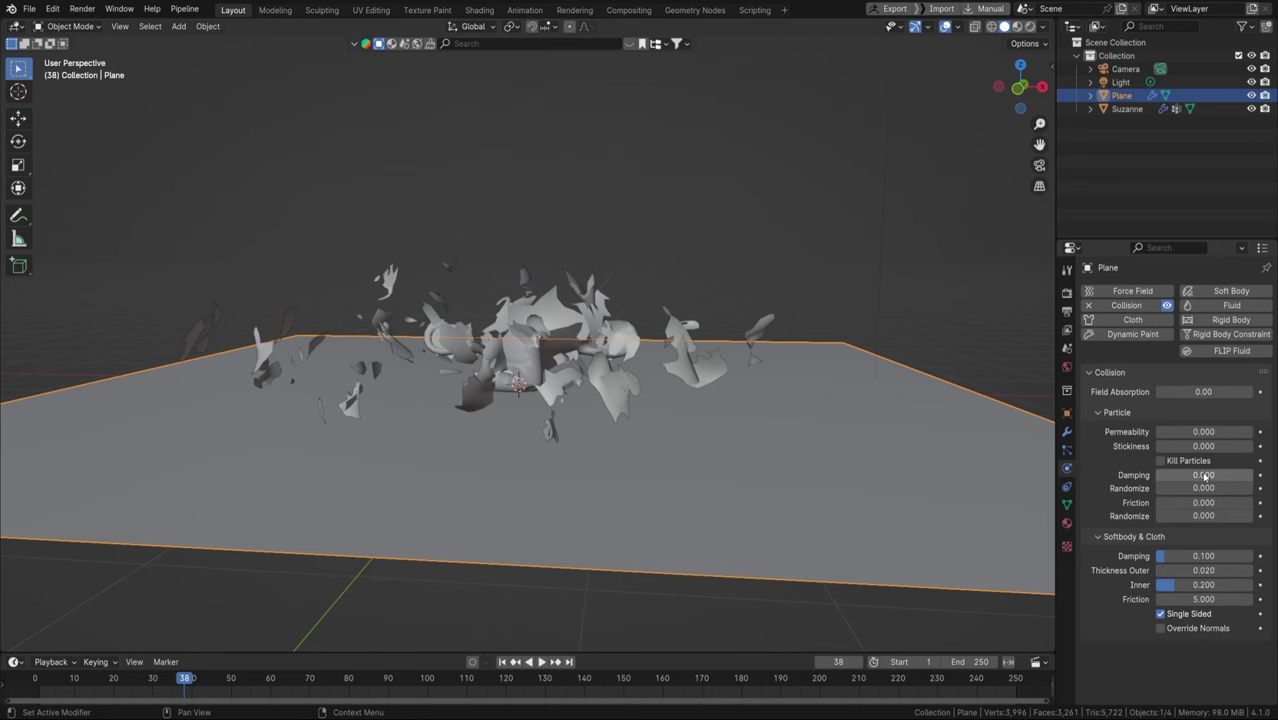
# Set the floor's collision Damping to 0.418, Friction to 0.395 and Stickiness to 1
pyautogui.moveTo(1205, 477); pyautogui.dragTo(1195, 506)
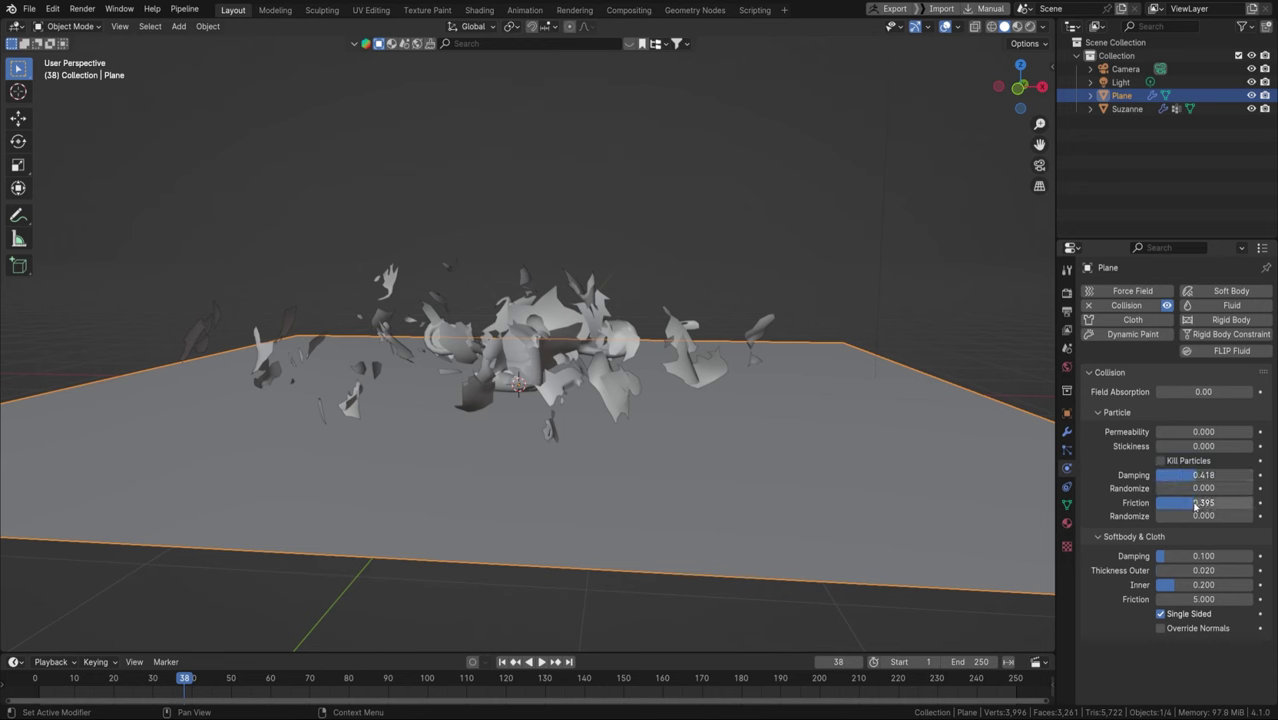
pyautogui.click(1204, 446)
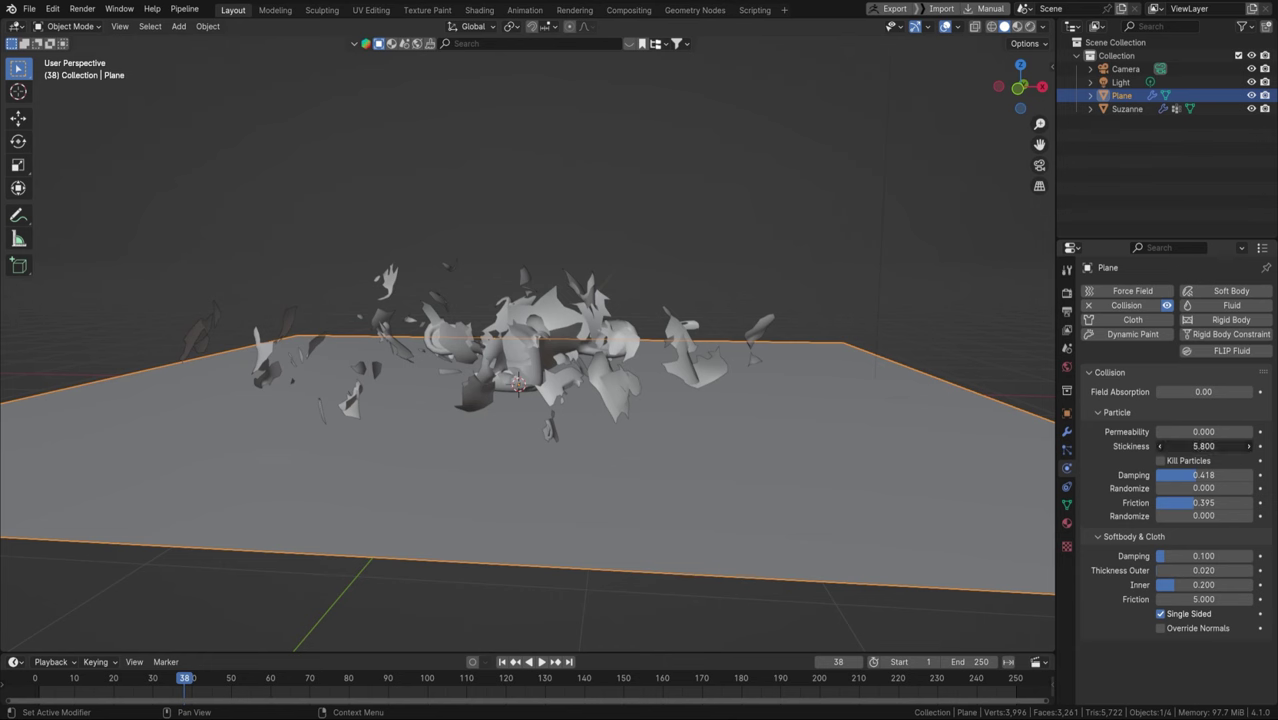
pyautogui.write('1')
pyautogui.press('Return')
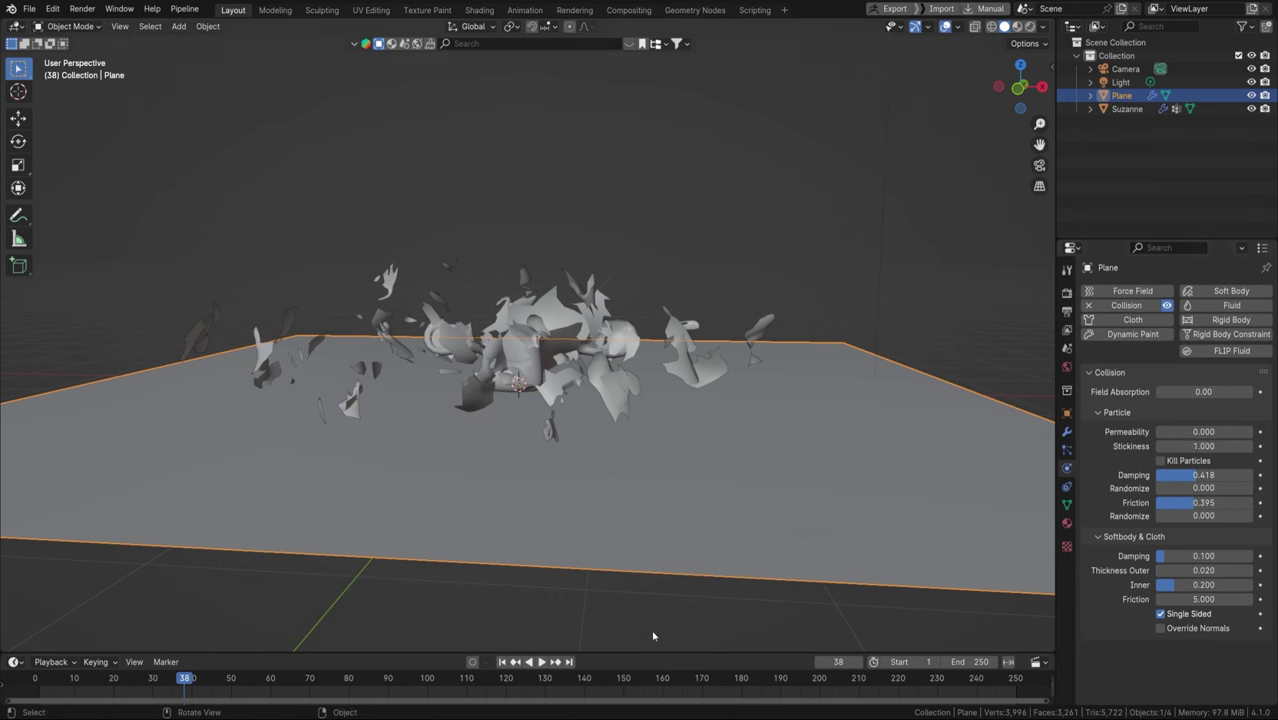
# Replay the explosion from frame 1, then rewind and return to the front orthographic view
pyautogui.click(502, 661)
pyautogui.press('space')
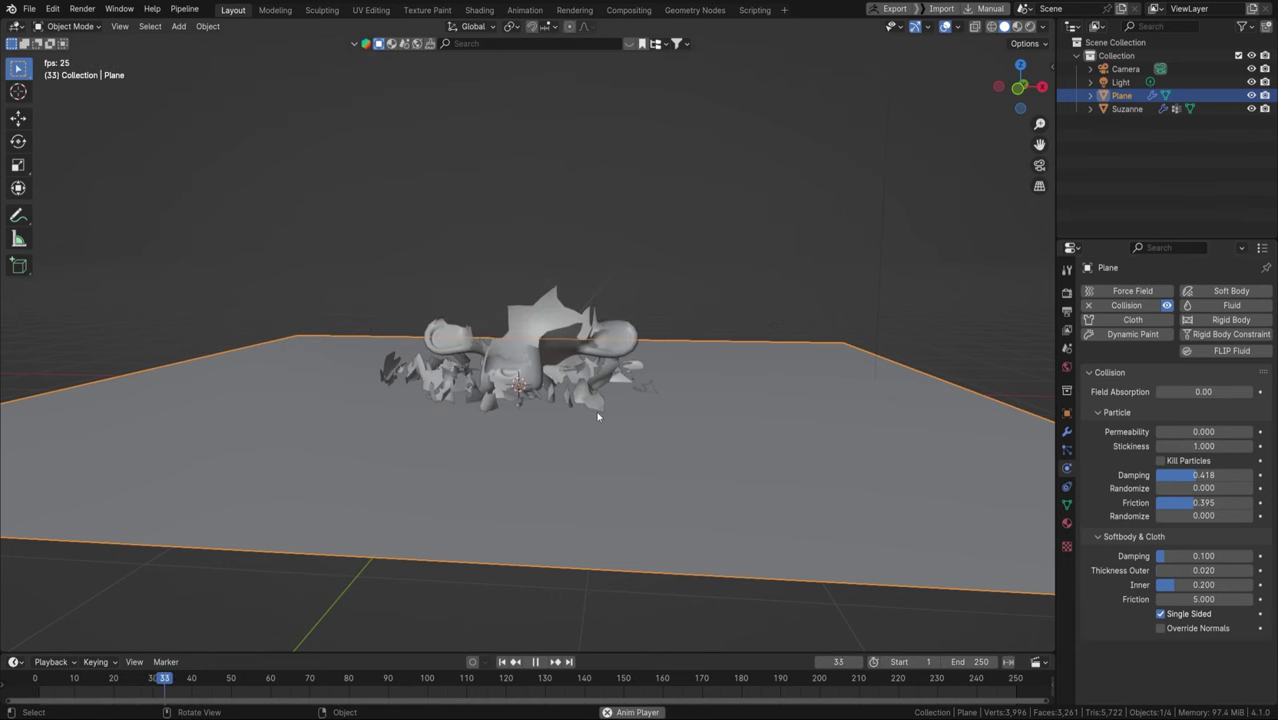
pyautogui.click(535, 661)
pyautogui.click(502, 661)
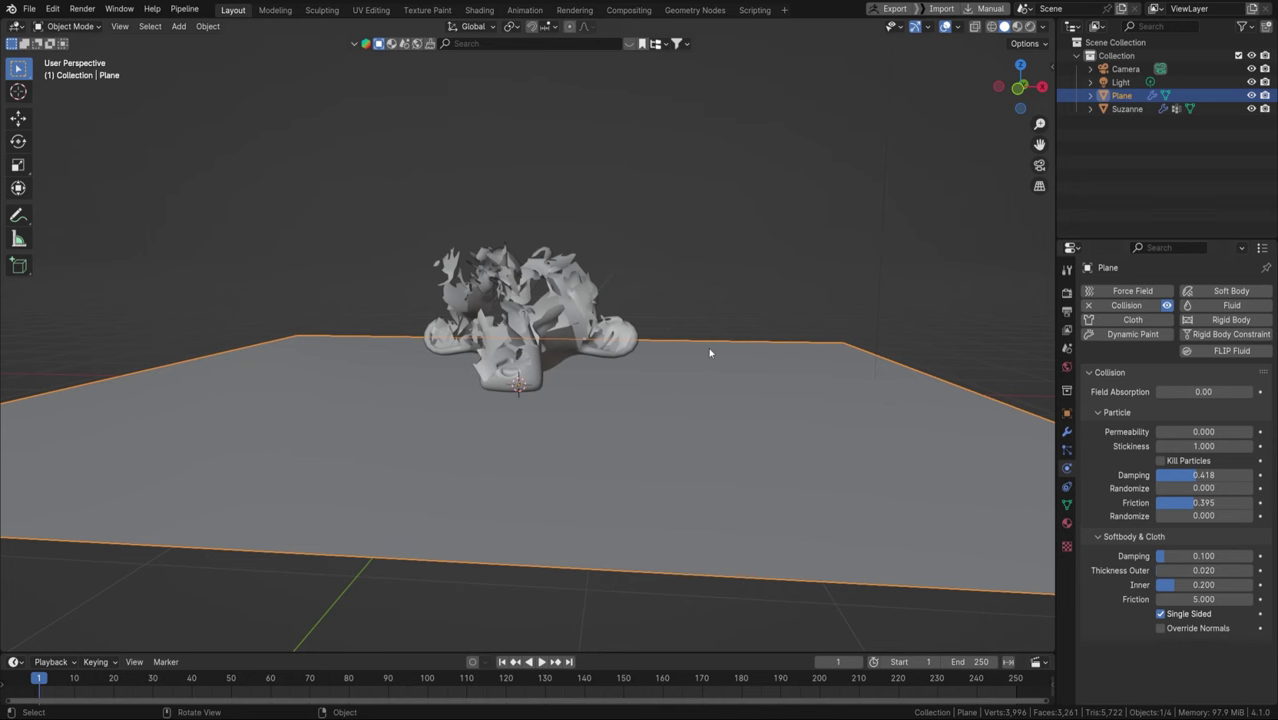
pyautogui.press('KP_1')
# Raise Suzanne's particle Normal velocity to 2 m/s, leaving the particle count at 100
pyautogui.click(546, 322)
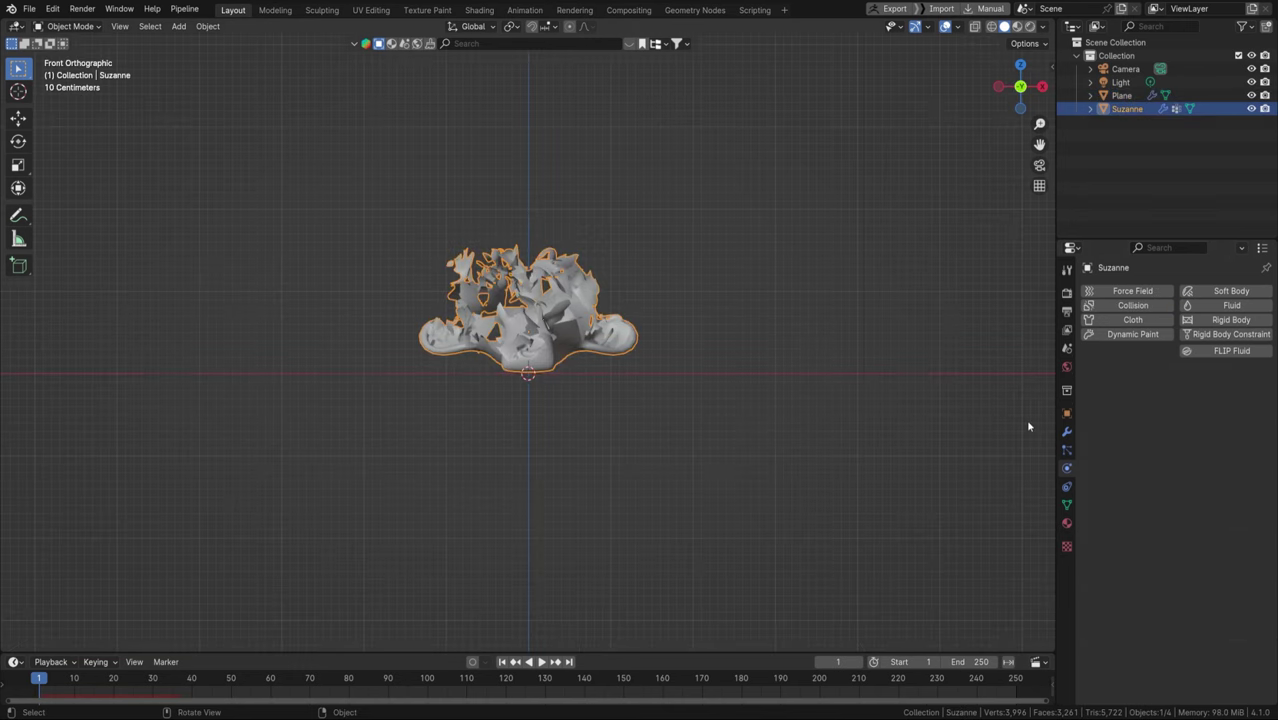
pyautogui.click(1066, 449)
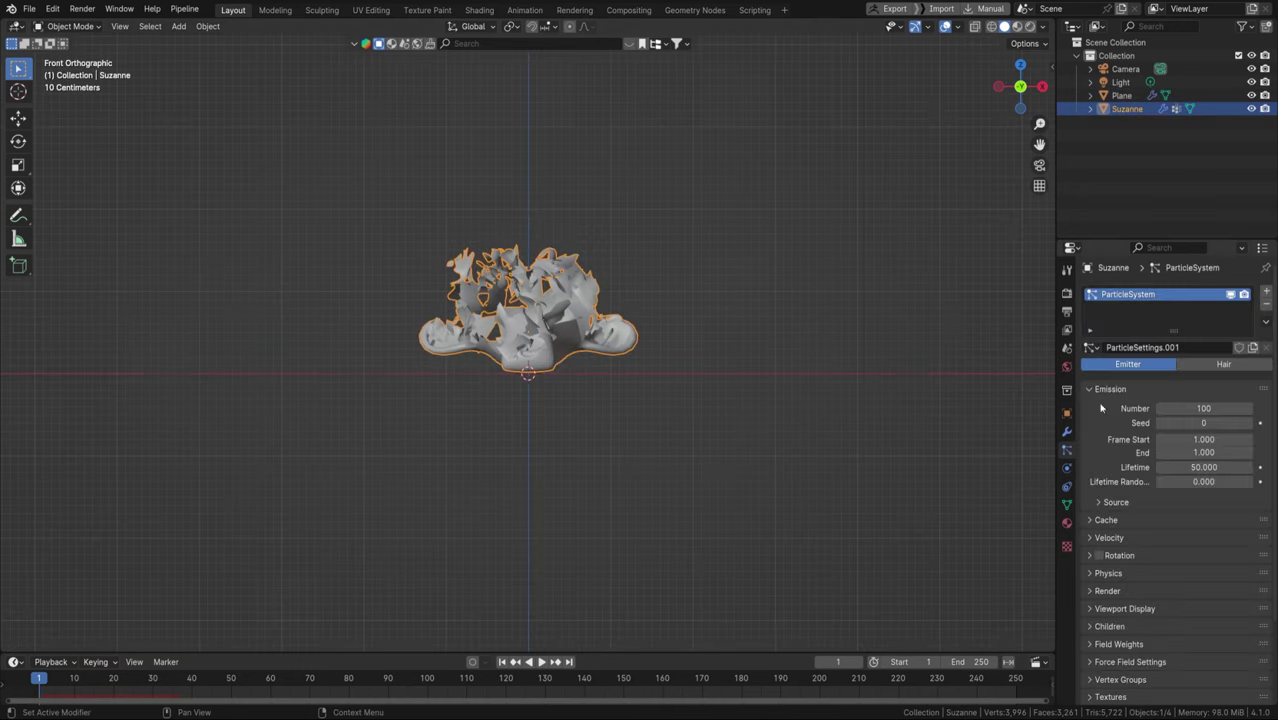
pyautogui.doubleClick(1185, 408)
pyautogui.press('Escape')
pyautogui.click(1122, 538)
pyautogui.doubleClick(1204, 557)
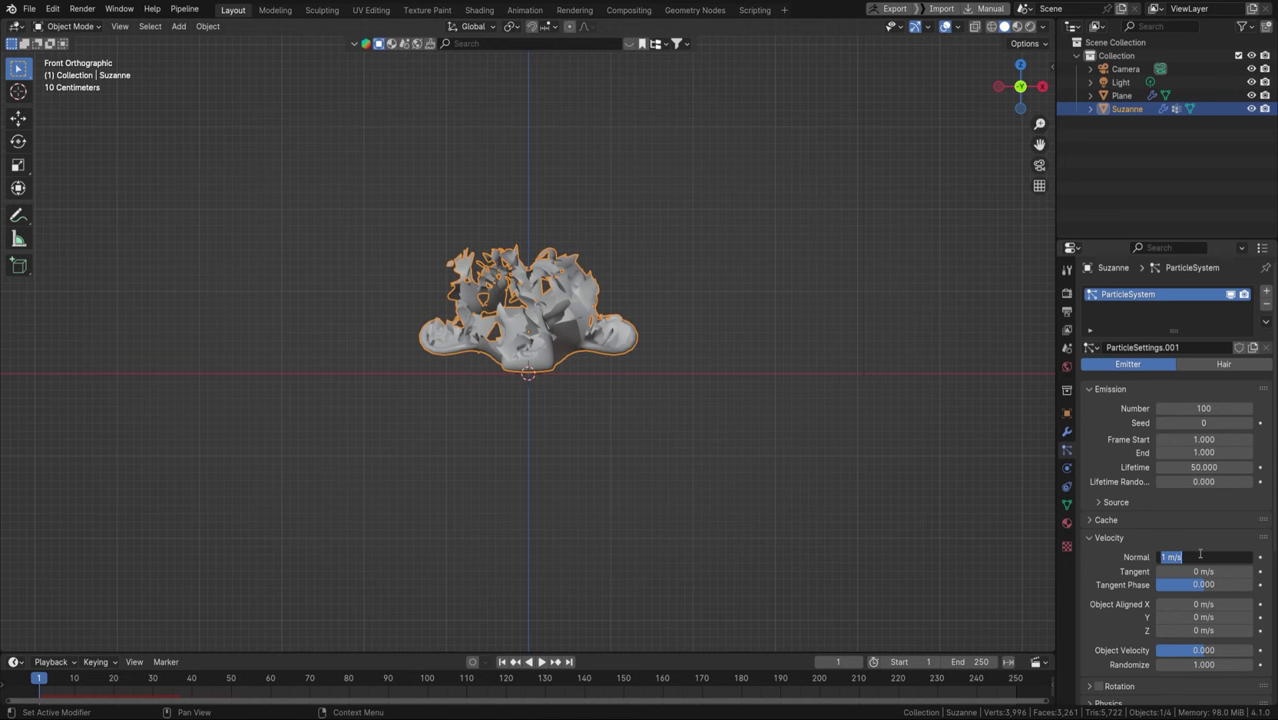
pyautogui.write('2')
pyautogui.press('Return')
# Refresh Explode, replay the explosion, refresh again, and orbit to see Suzanne above the floor
pyautogui.click(1066, 431)
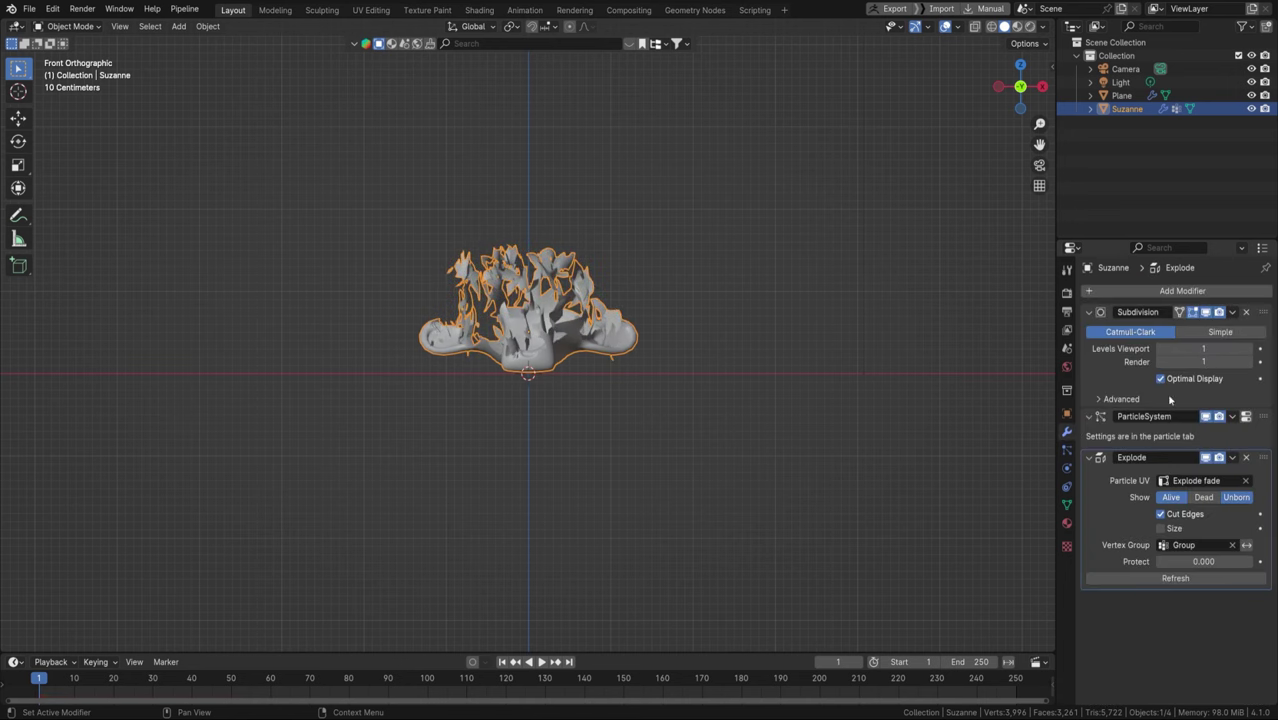
pyautogui.click(1175, 578)
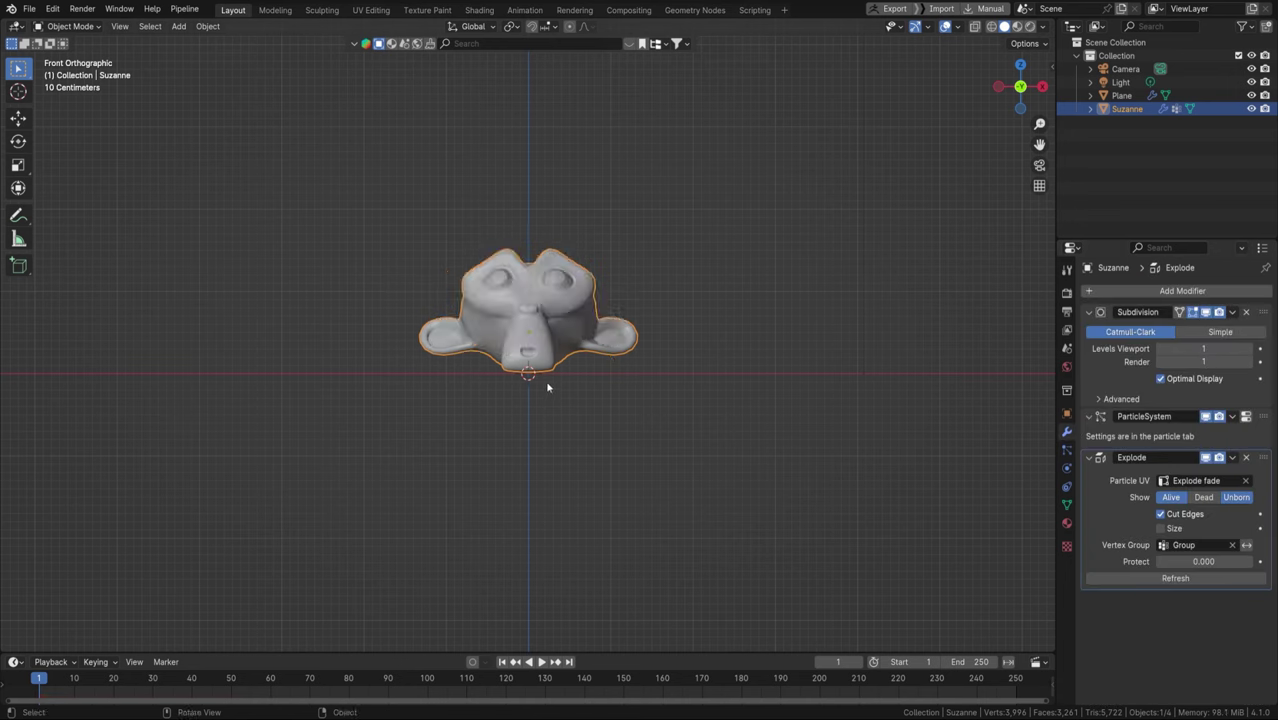
pyautogui.press('space')
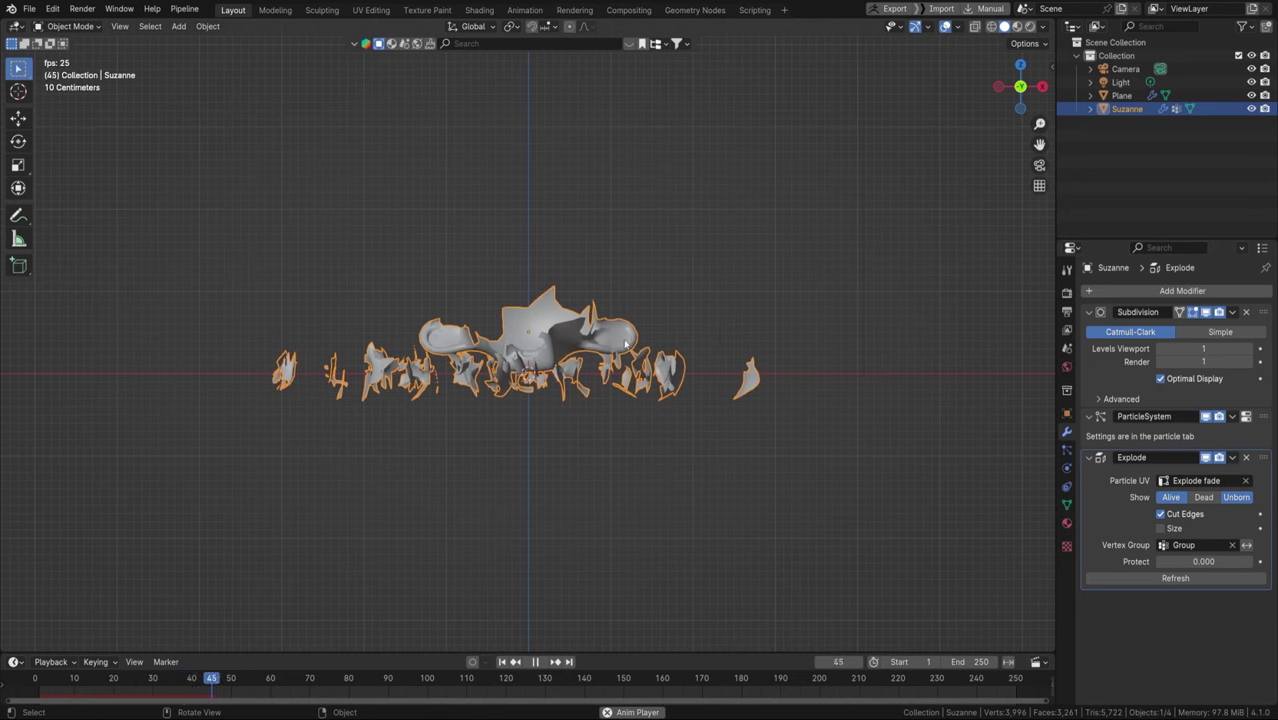
pyautogui.press('Escape')
pyautogui.click(1175, 578)
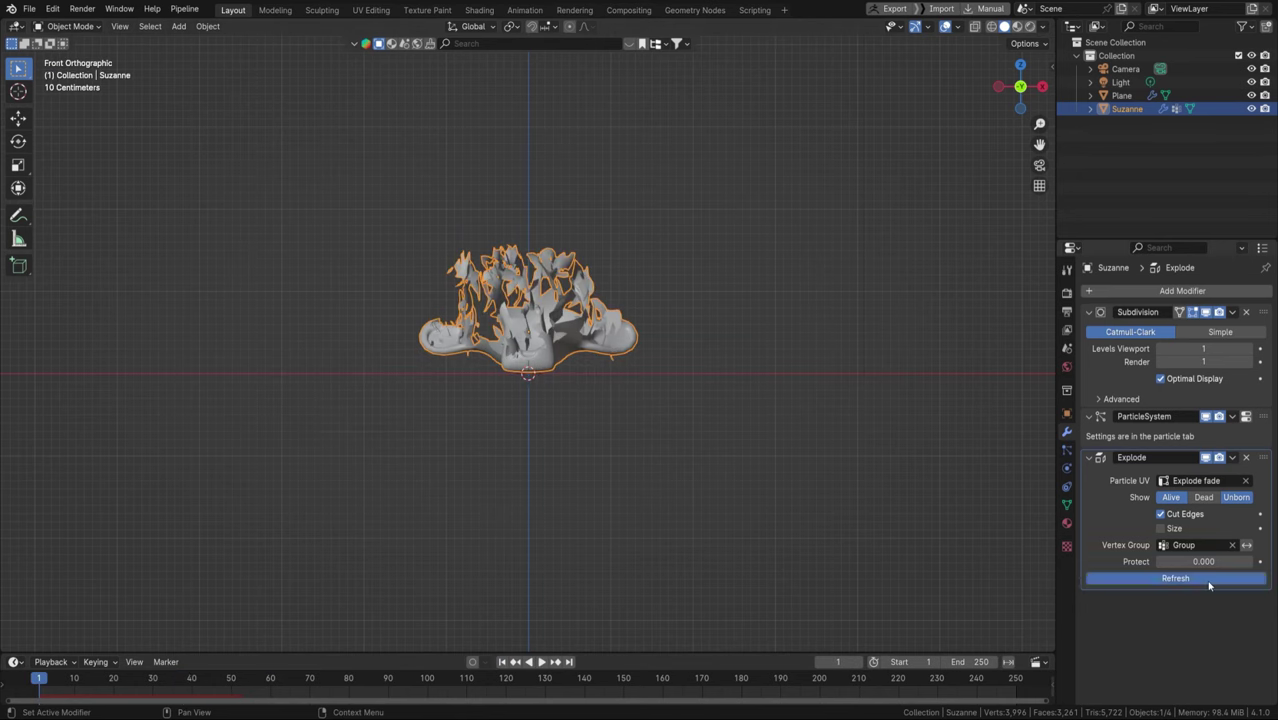
pyautogui.scroll(2, 541, 305)
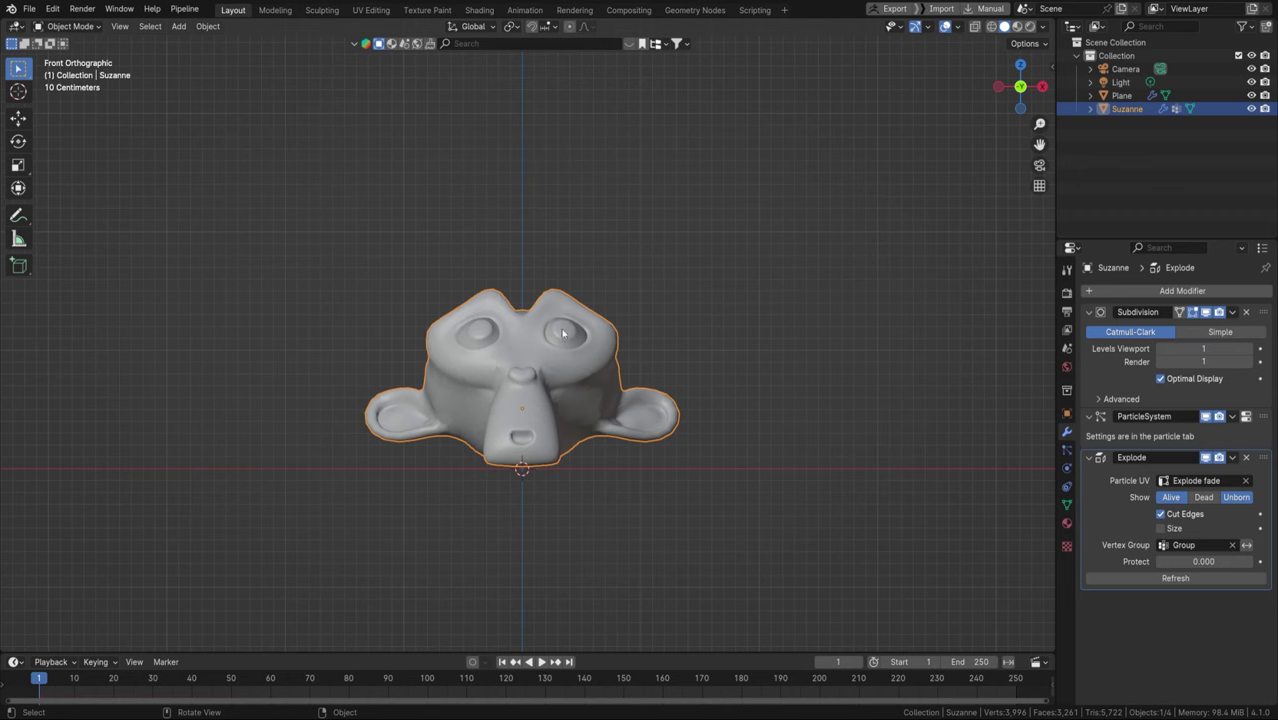
pyautogui.moveTo(555, 374); pyautogui.dragTo(525, 383, button='middle')
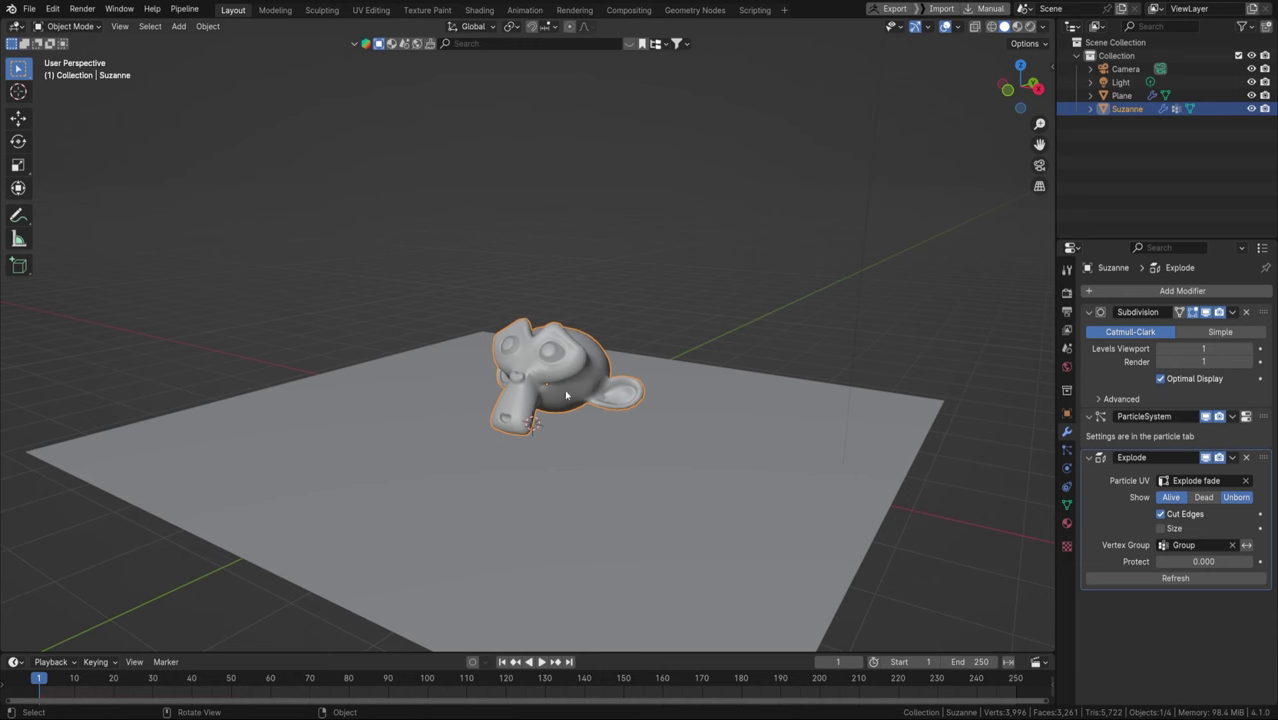
# Add a Quick Smoke domain around Suzanne from Object > Quick Effects, ending in front view
pyautogui.click(212, 30)
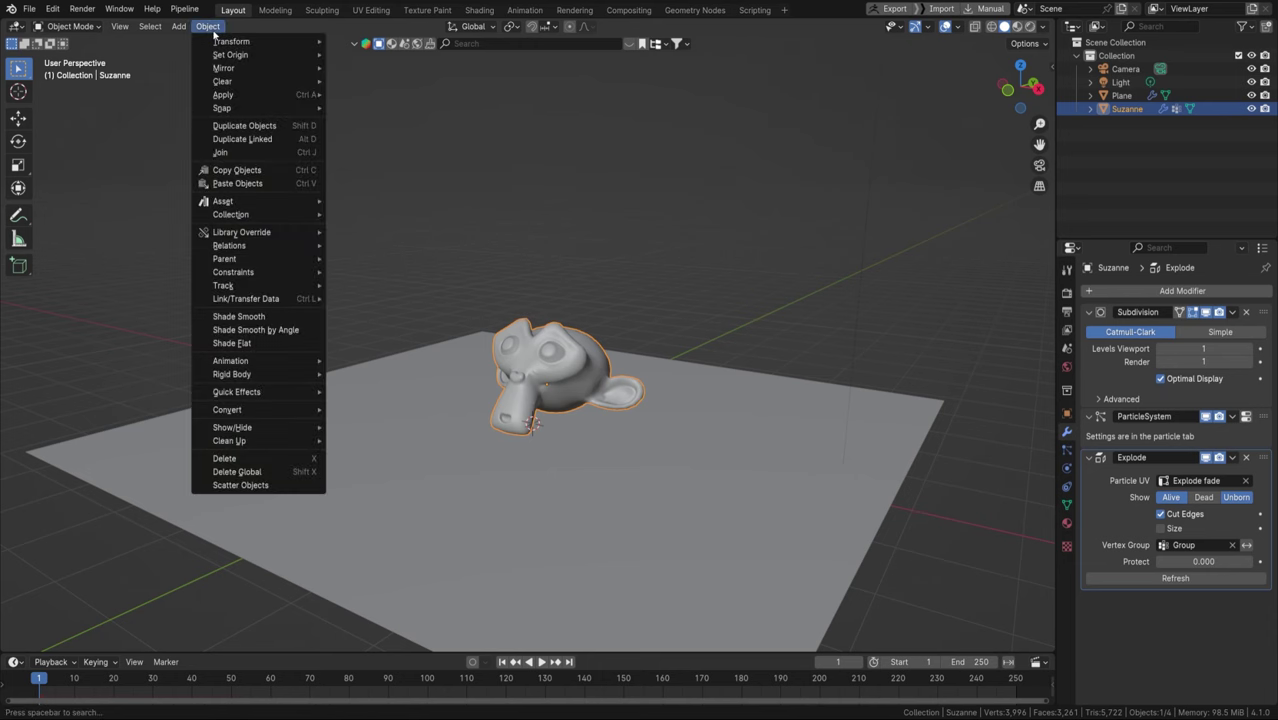
pyautogui.moveTo(269, 399)
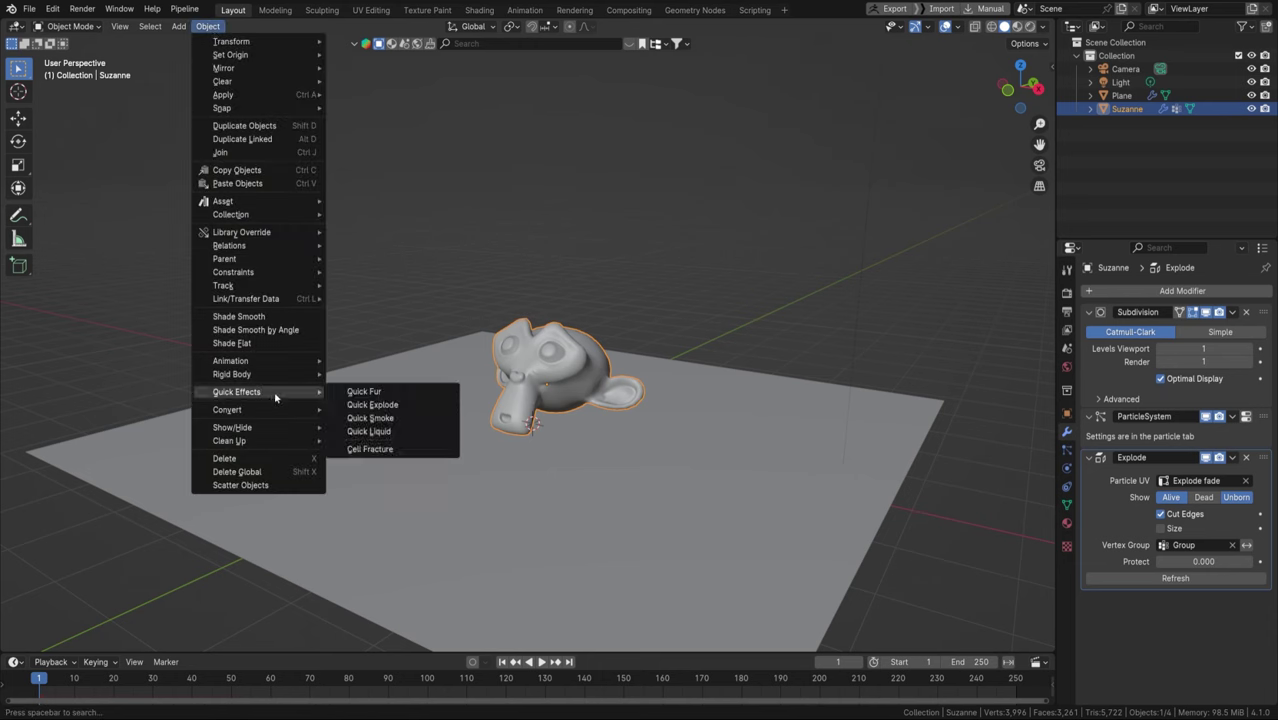
pyautogui.click(395, 419)
pyautogui.press('KP_1')
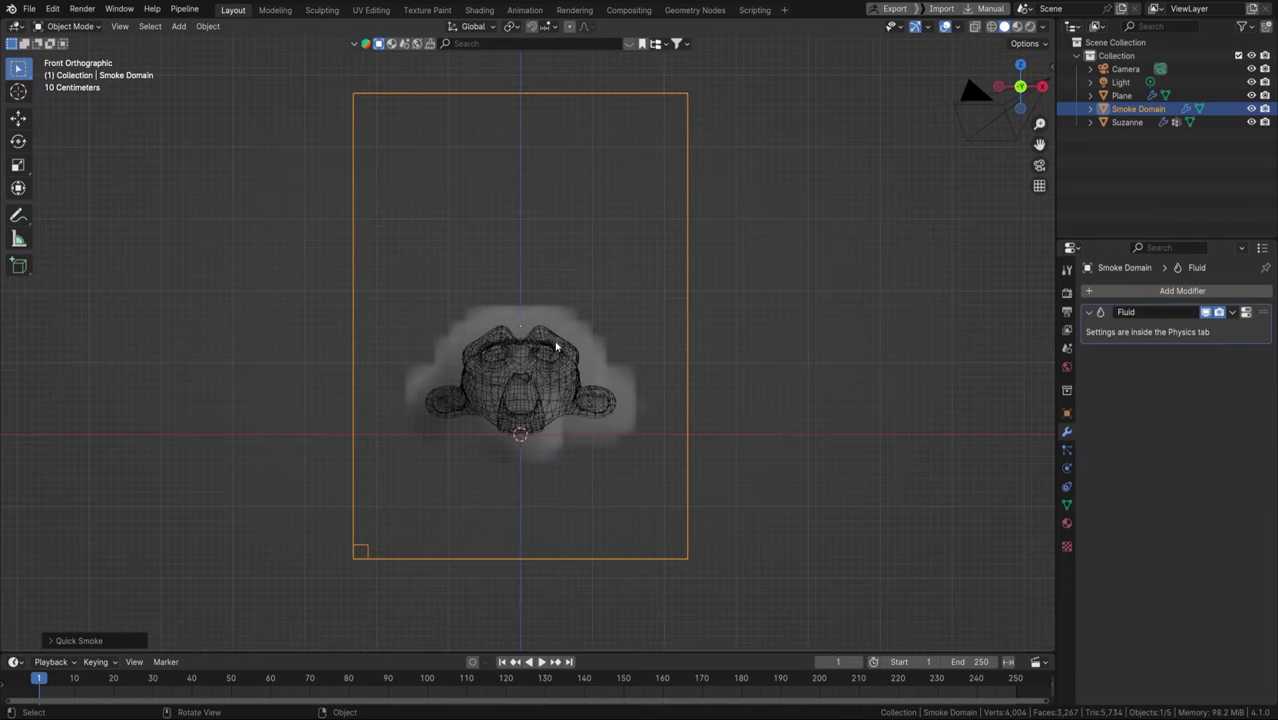
pyautogui.moveTo(556, 346); pyautogui.dragTo(572, 370, button='middle')
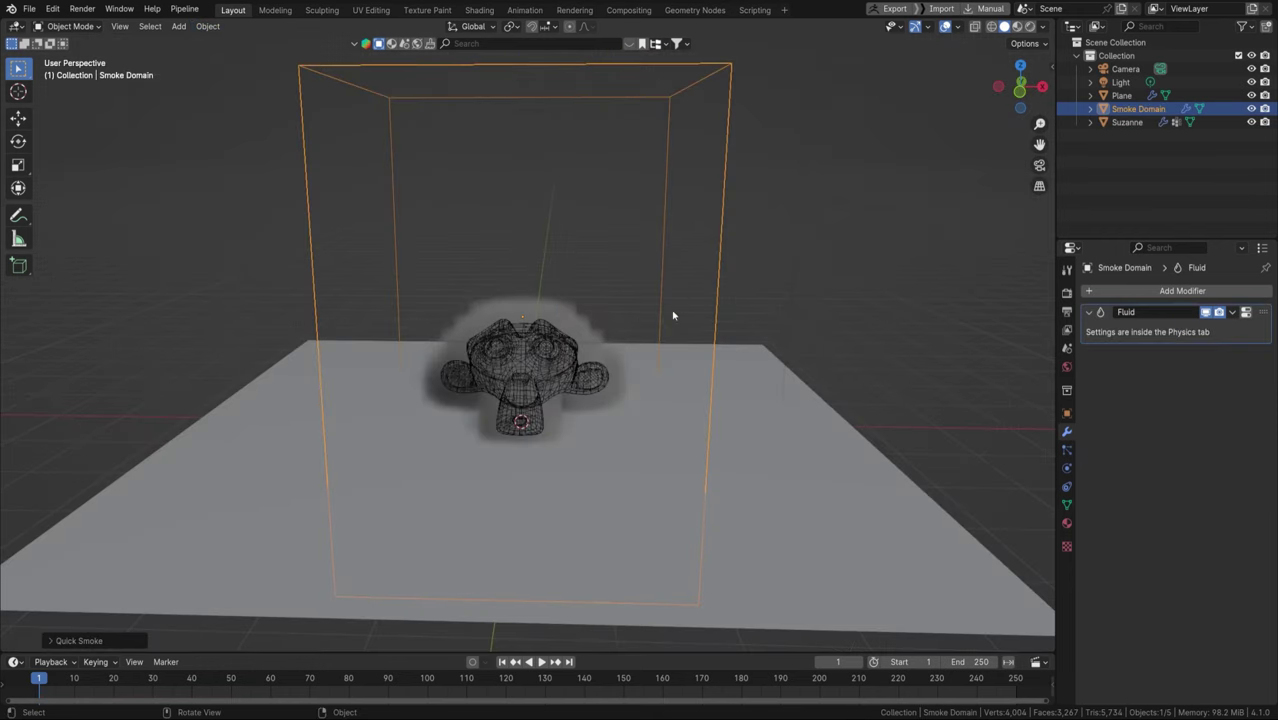
pyautogui.scroll(-2, 669, 324)
pyautogui.moveTo(667, 197); pyautogui.dragTo(650, 203, button='middle')
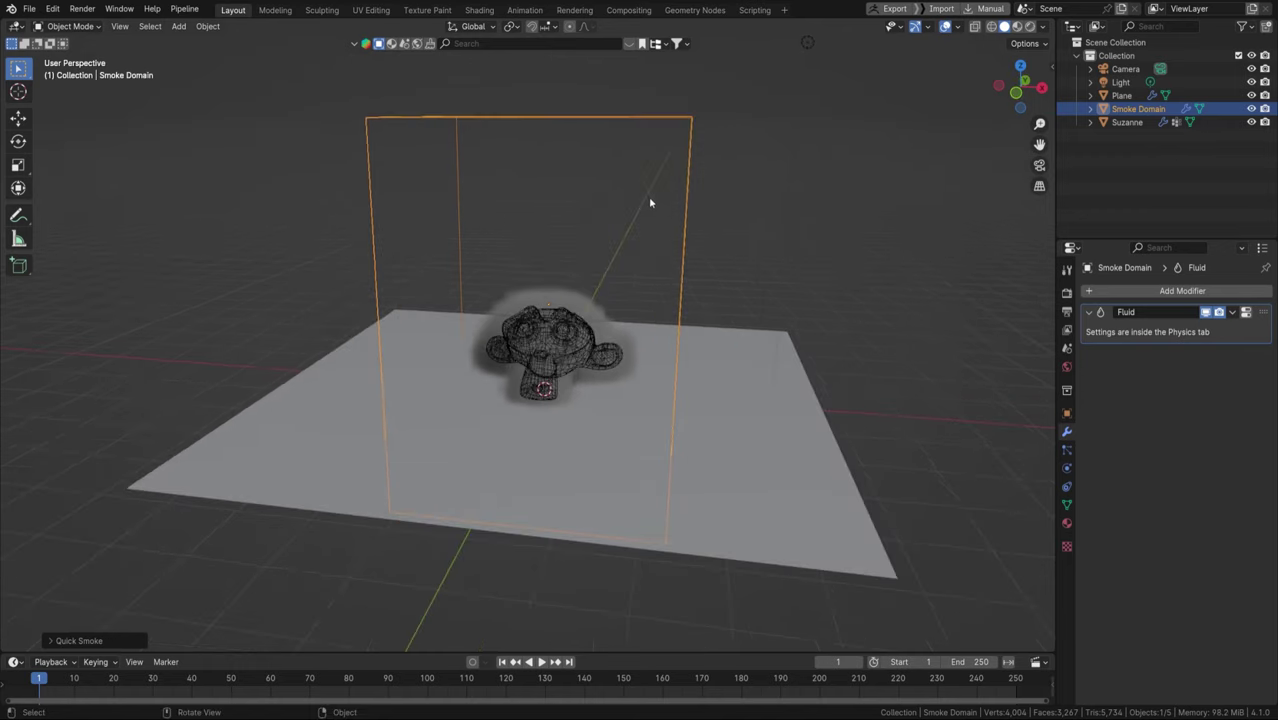
pyautogui.press('KP_1')
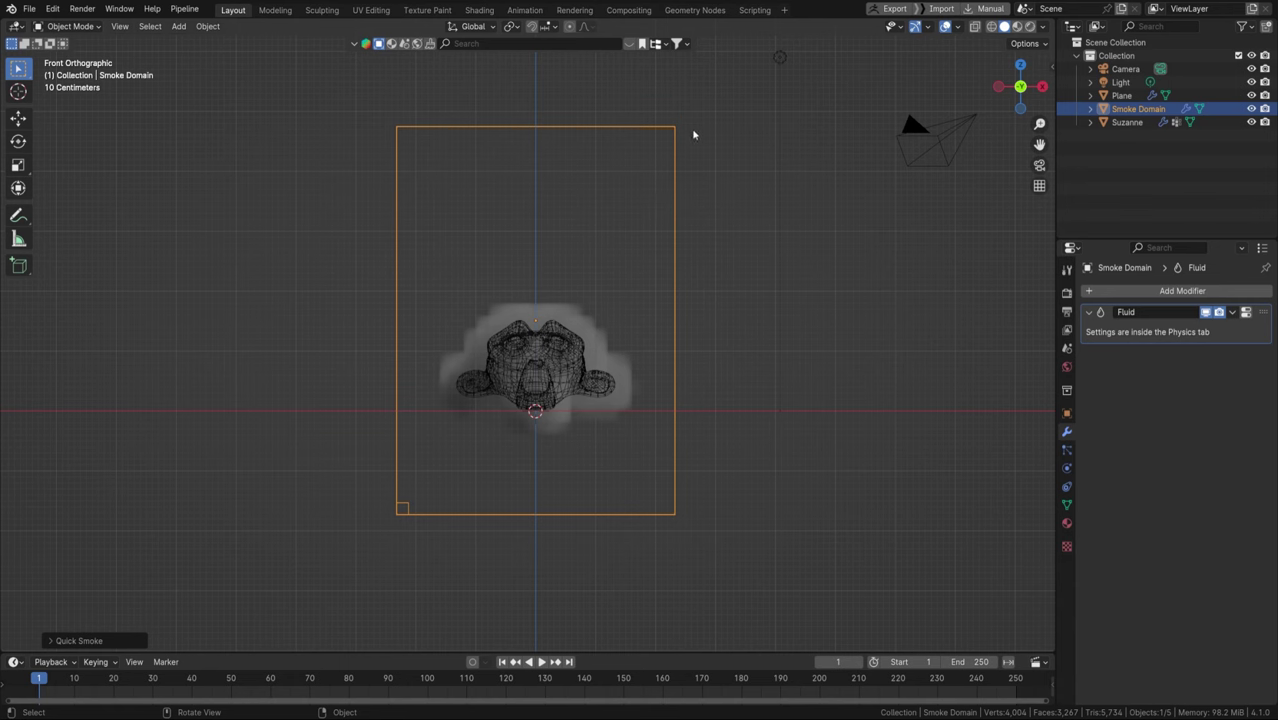
# Inspect Suzanne's fluid Flow physics settings, then select the Smoke Domain in the Outliner
pyautogui.click(1126, 122)
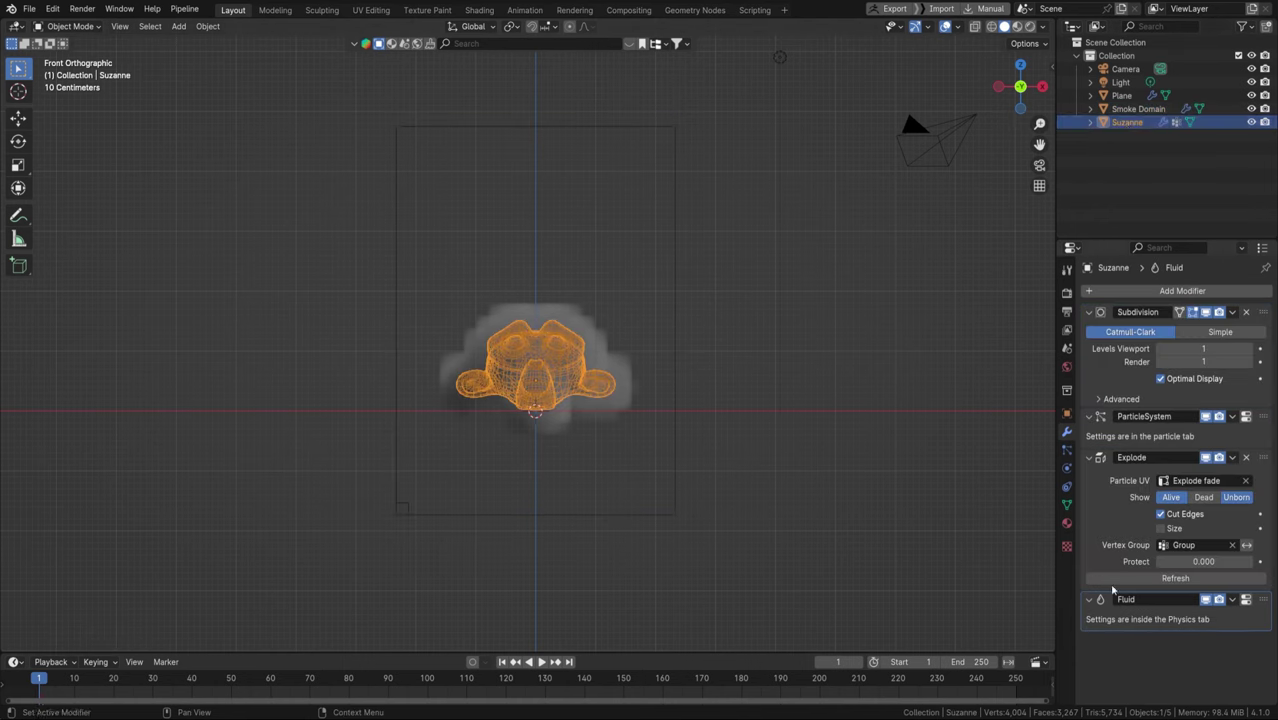
pyautogui.click(1066, 467)
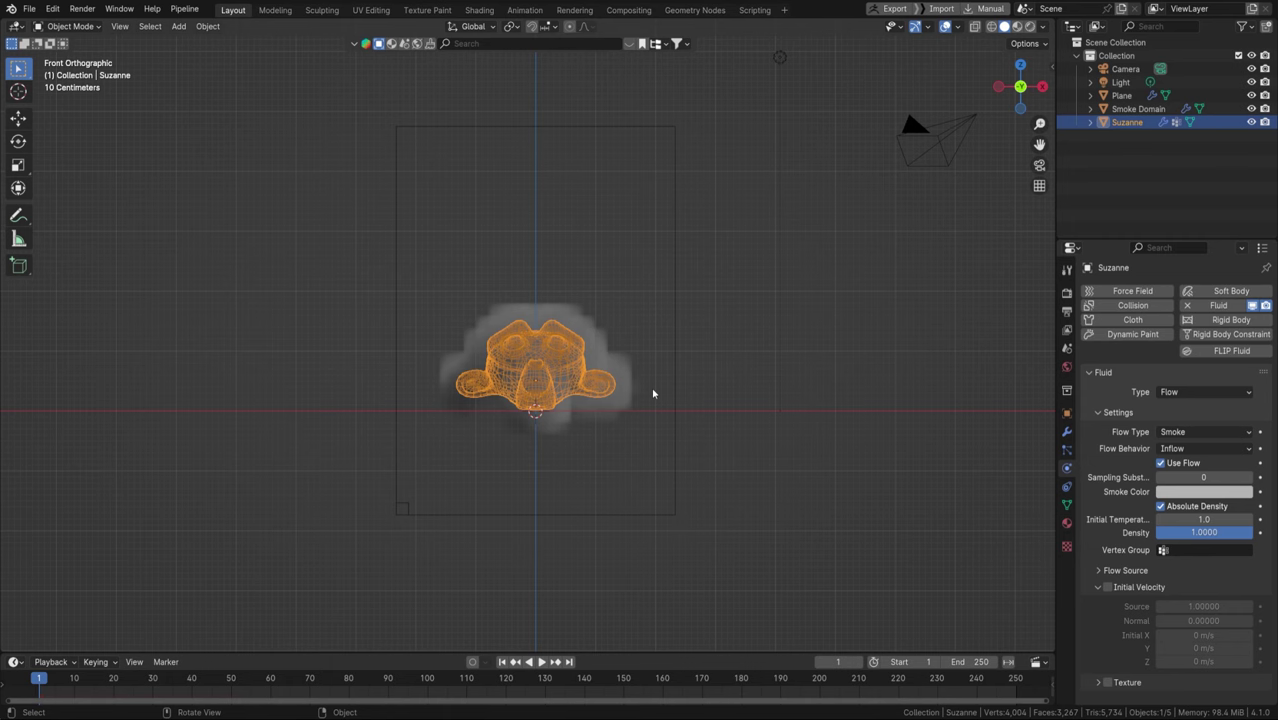
pyautogui.click(576, 129)
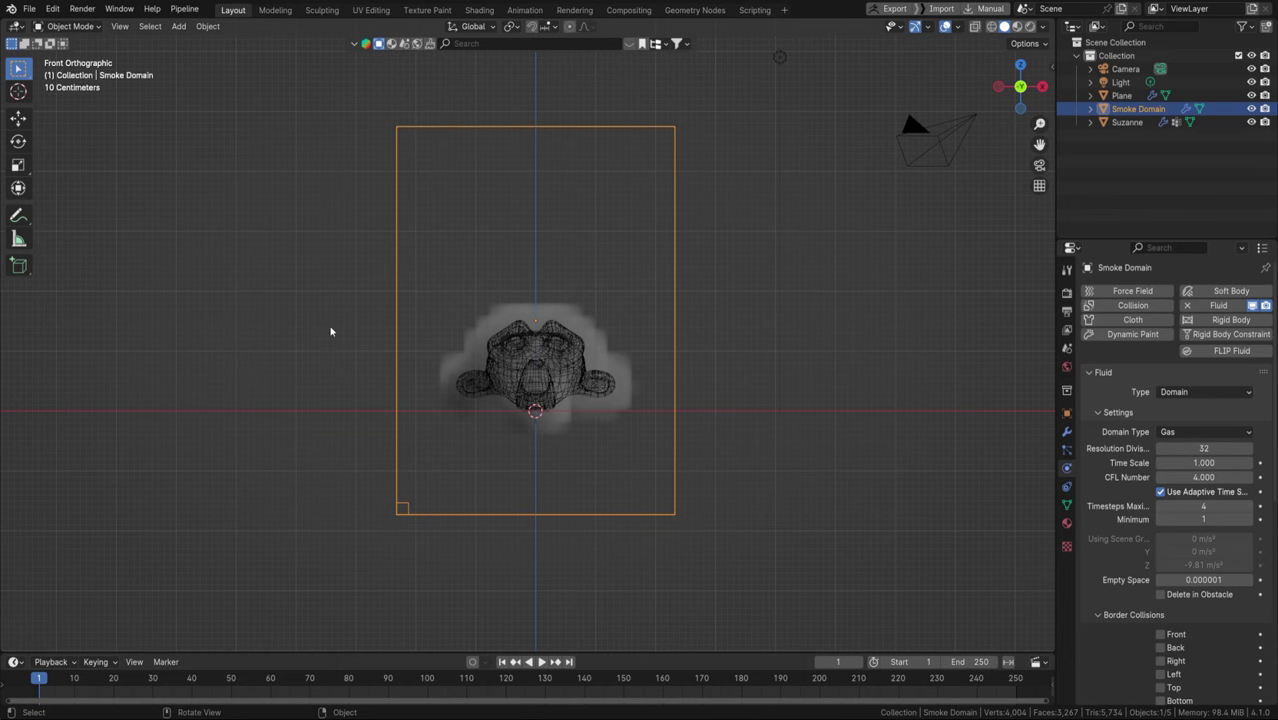
# Sketch annotation strokes along the domain box's edges, then put the Smoke Domain into Edit Mode
pyautogui.moveTo(402, 514)
pyautogui.mouseDown()
pyautogui.moveTo(405, 132)
pyautogui.moveTo(640, 131)
pyautogui.moveTo(662, 143)
pyautogui.moveTo(685, 508)
pyautogui.mouseUp()
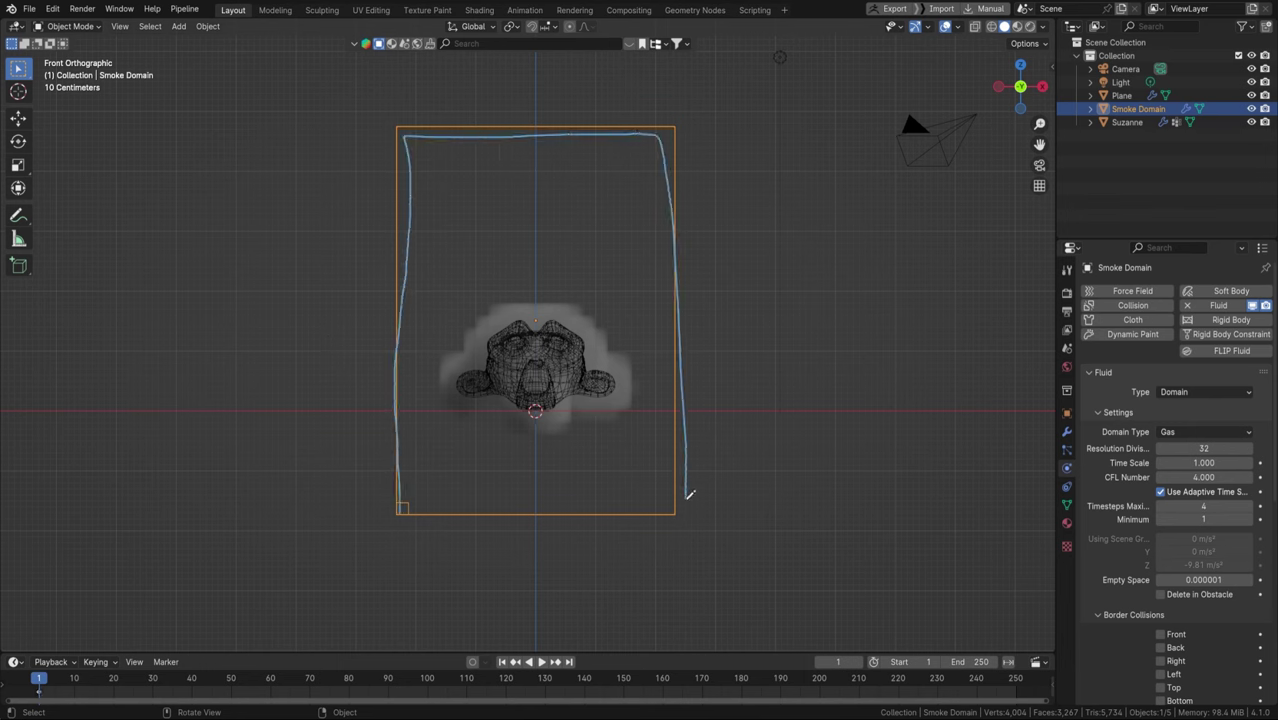
pyautogui.moveTo(688, 508)
pyautogui.mouseDown(button='right')
pyautogui.moveTo(653, 148)
pyautogui.moveTo(681, 224)
pyautogui.moveTo(641, 131)
pyautogui.moveTo(407, 140)
pyautogui.moveTo(414, 355)
pyautogui.moveTo(398, 504)
pyautogui.moveTo(394, 280)
pyautogui.mouseUp(button='right')
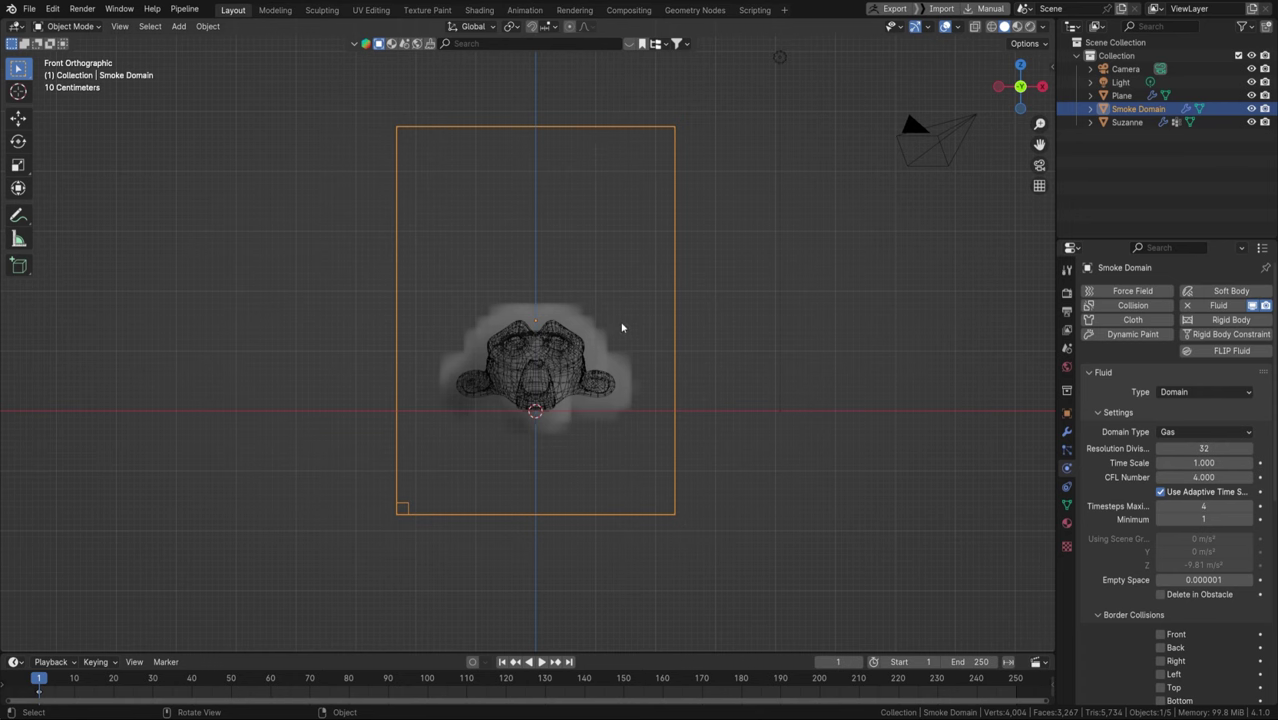
pyautogui.press('Tab')
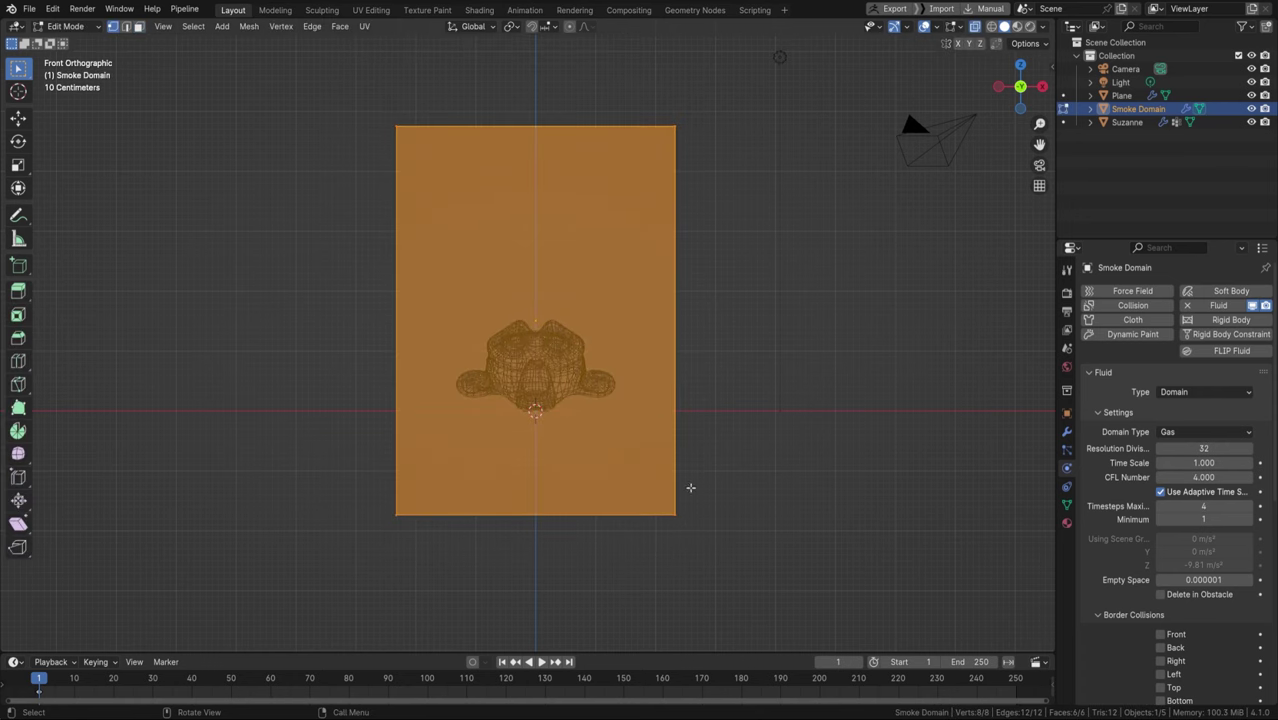
# Move the domain's bottom face up along Z to sit at Suzanne's base
pyautogui.moveTo(734, 522); pyautogui.dragTo(310, 468)
pyautogui.moveTo(624, 415); pyautogui.dragTo(568, 436, button='middle')
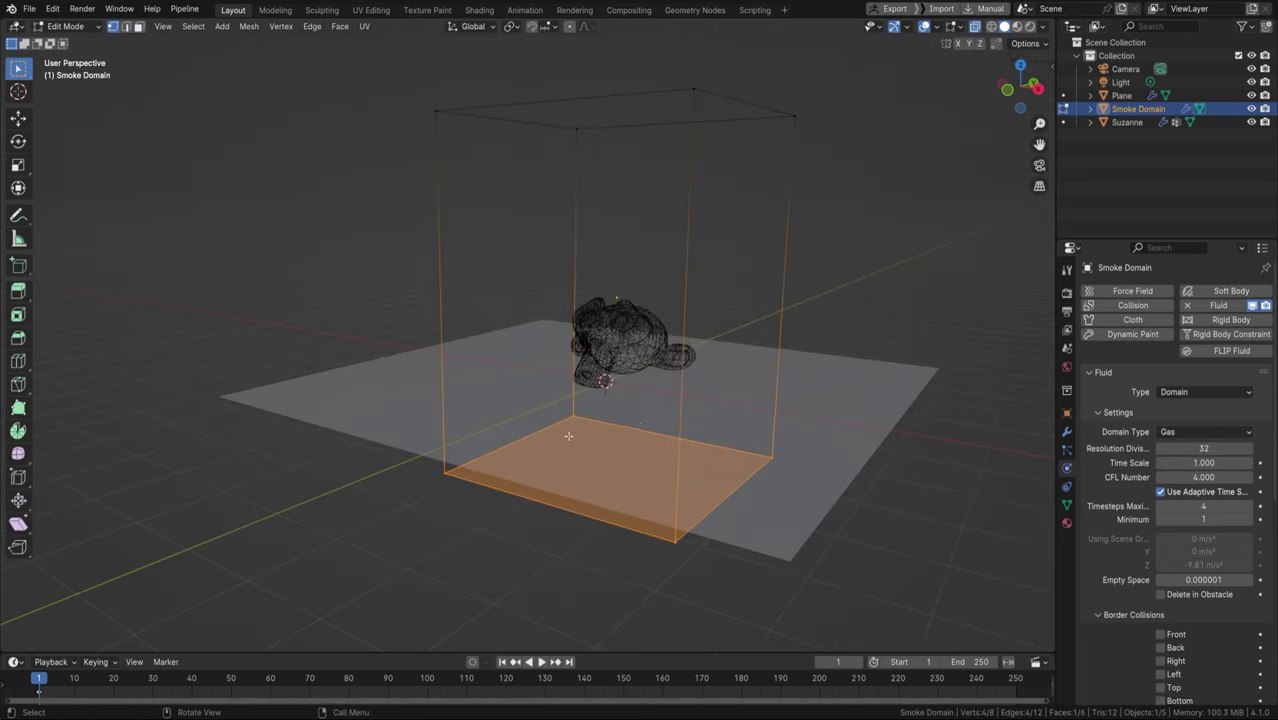
pyautogui.press('KP_1')
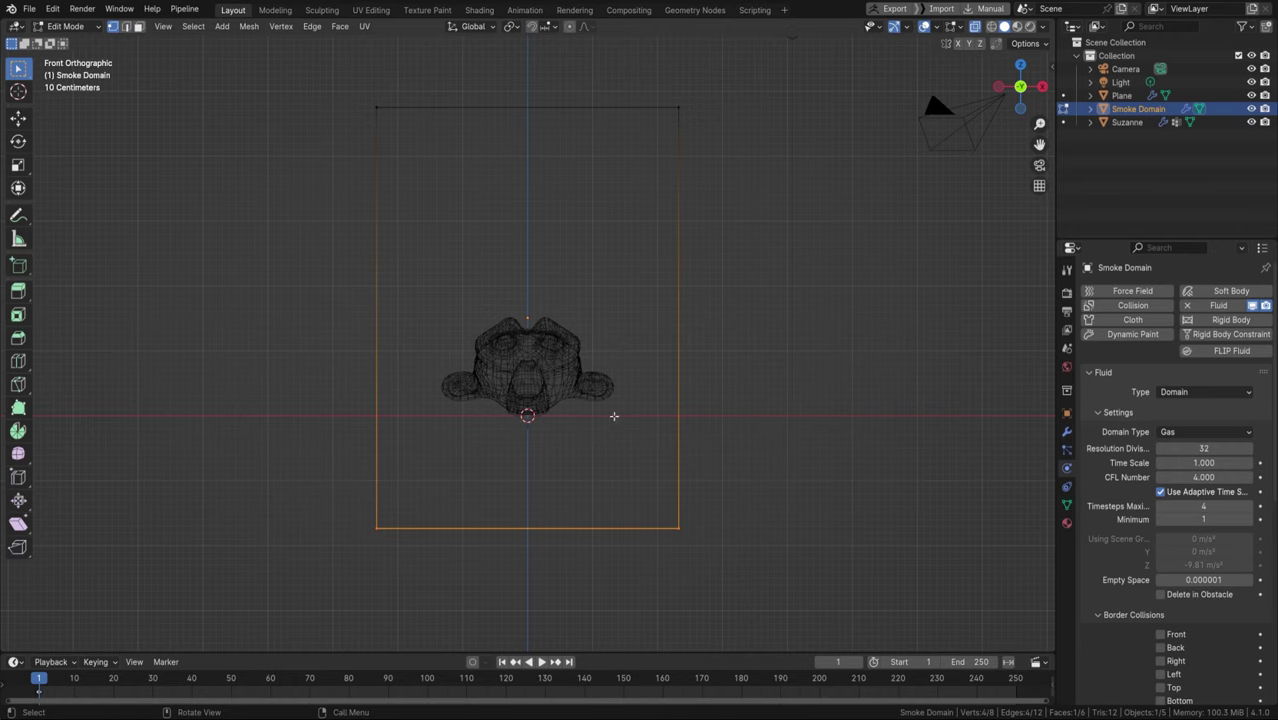
pyautogui.press('KP_5')
pyautogui.press('g')
pyautogui.press('z')
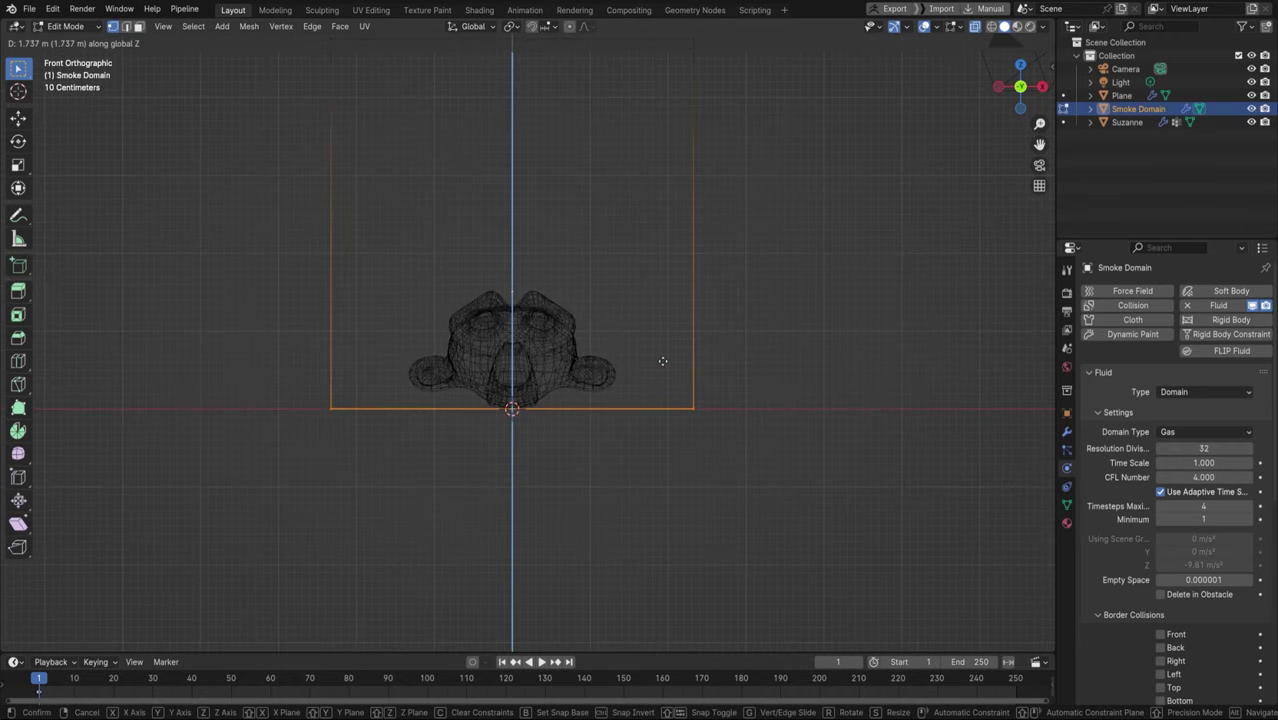
pyautogui.click(663, 367)
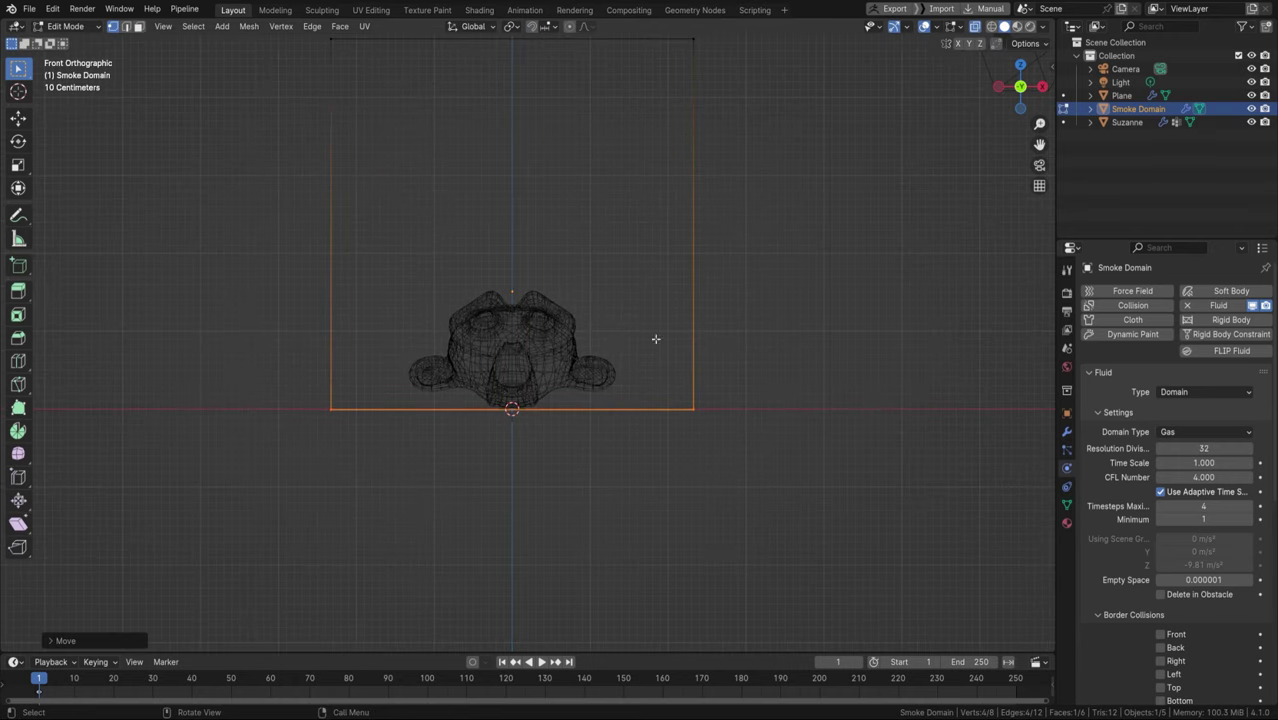
pyautogui.press('g')
pyautogui.press('z')
pyautogui.press('Escape')
pyautogui.scroll(-5, 690, 380)
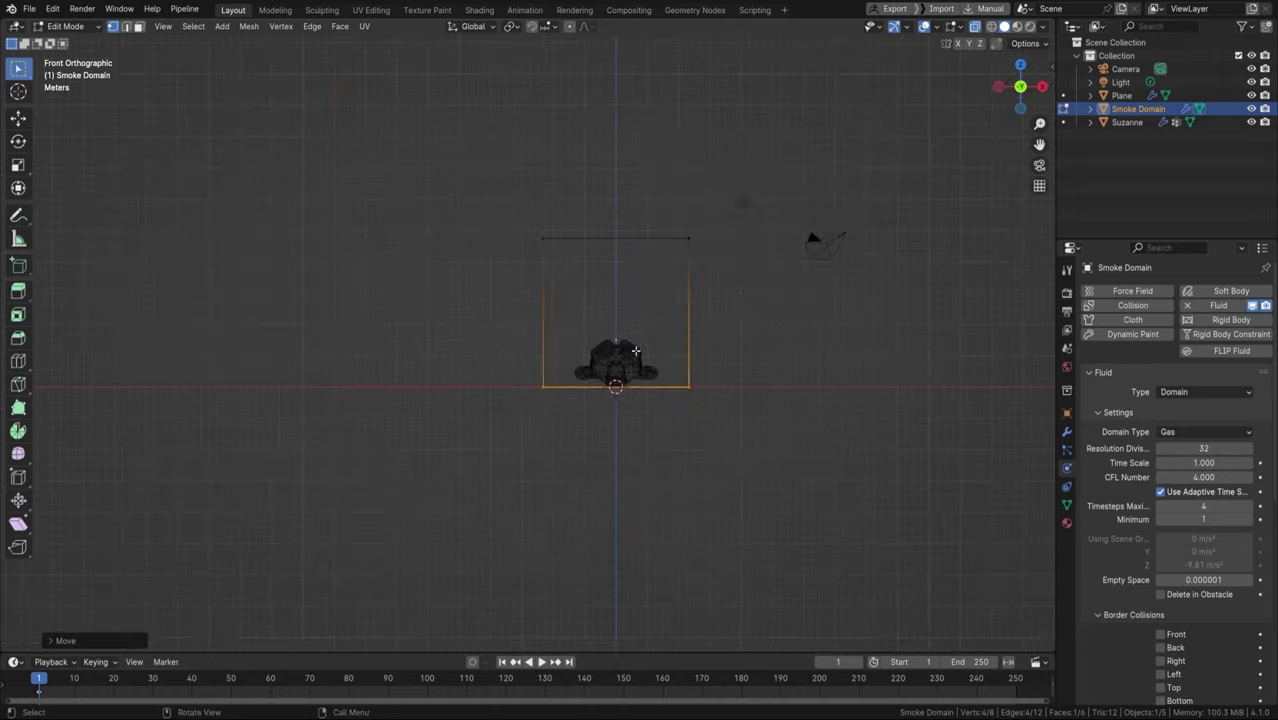
pyautogui.scroll(2, 651, 244)
# Raise the domain's top face along Z
pyautogui.moveTo(435, 190); pyautogui.dragTo(849, 285)
pyautogui.press('g')
pyautogui.press('z')
pyautogui.click(933, 294)
# Scale the whole domain mesh along X to widen it and along Y to deepen it
pyautogui.press('a')
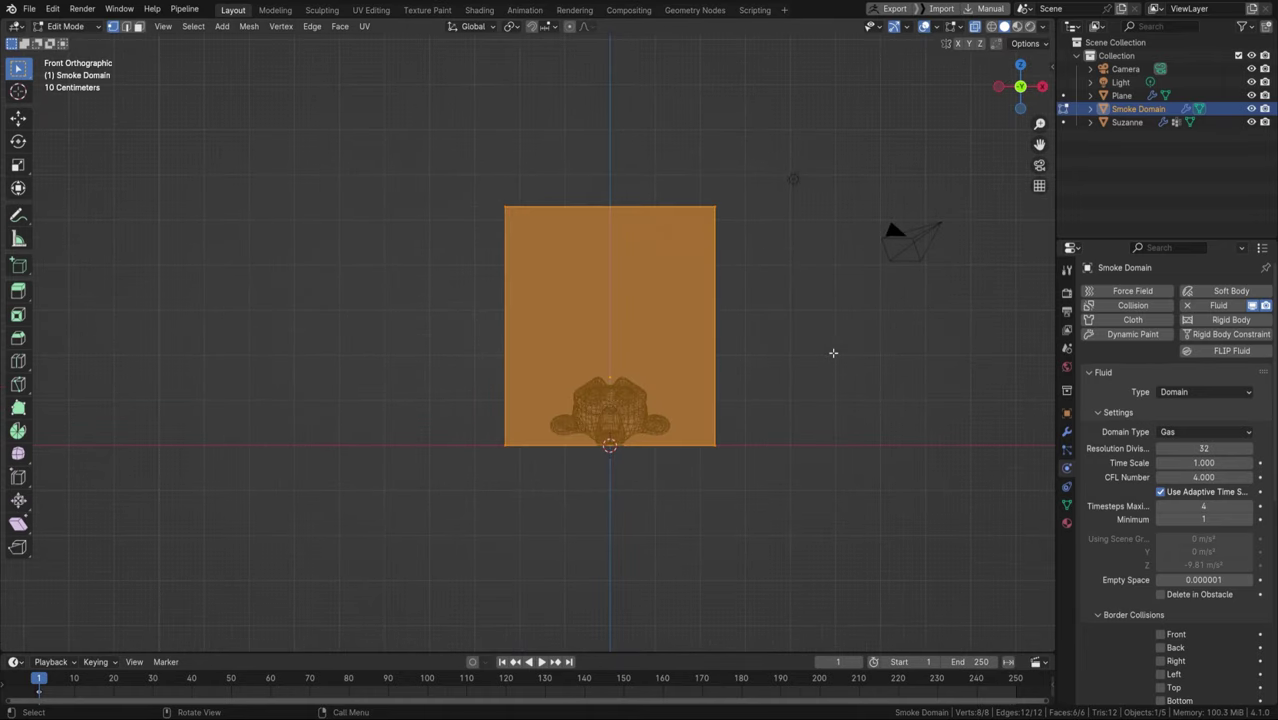
pyautogui.press('s')
pyautogui.press('x')
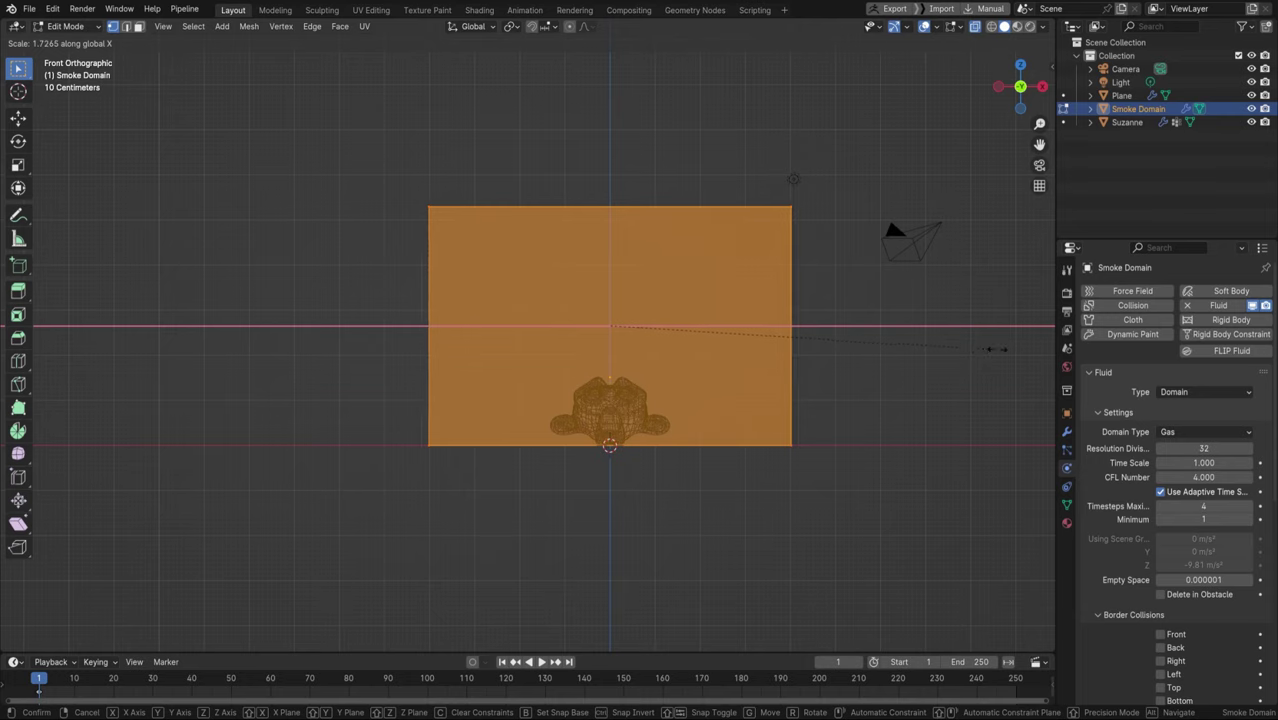
pyautogui.click(995, 349)
pyautogui.moveTo(875, 334); pyautogui.dragTo(762, 397, button='middle')
pyautogui.press('s')
pyautogui.press('y')
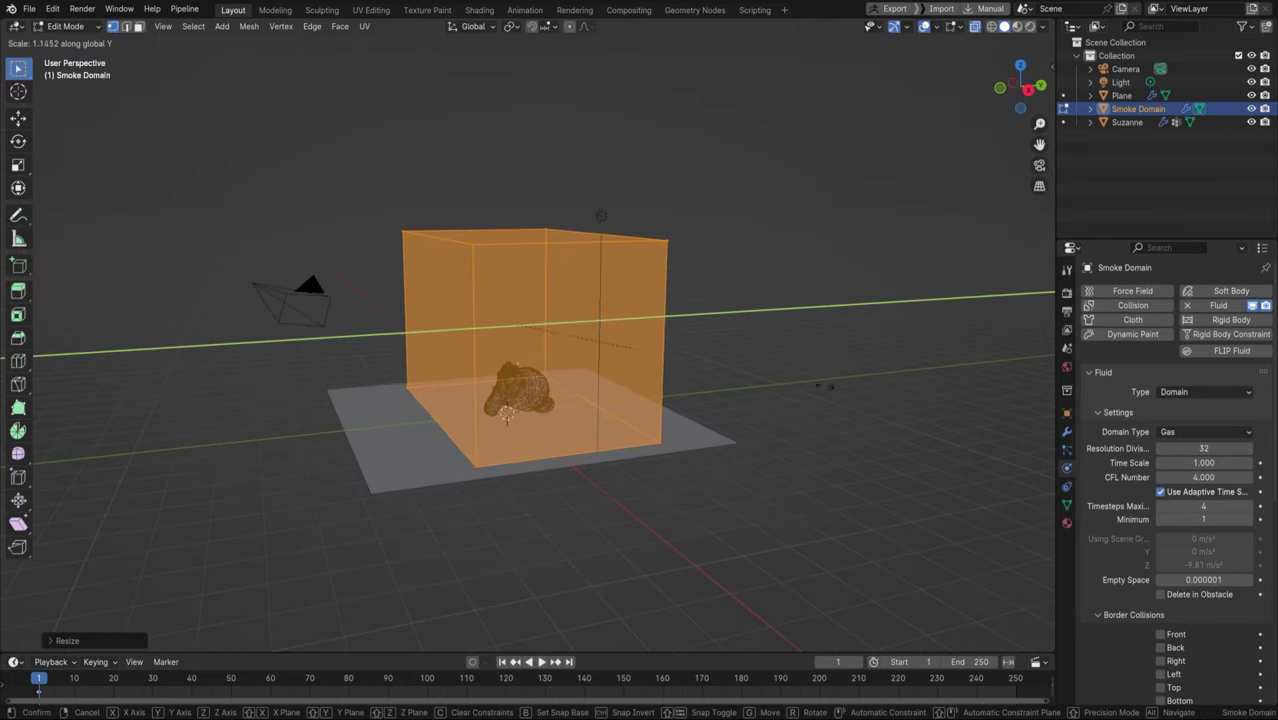
pyautogui.click(327, 261)
pyautogui.press('Tab')
# Refresh Suzanne's Explode modifier to restore the intact, unexploded mesh
pyautogui.press('KP_1')
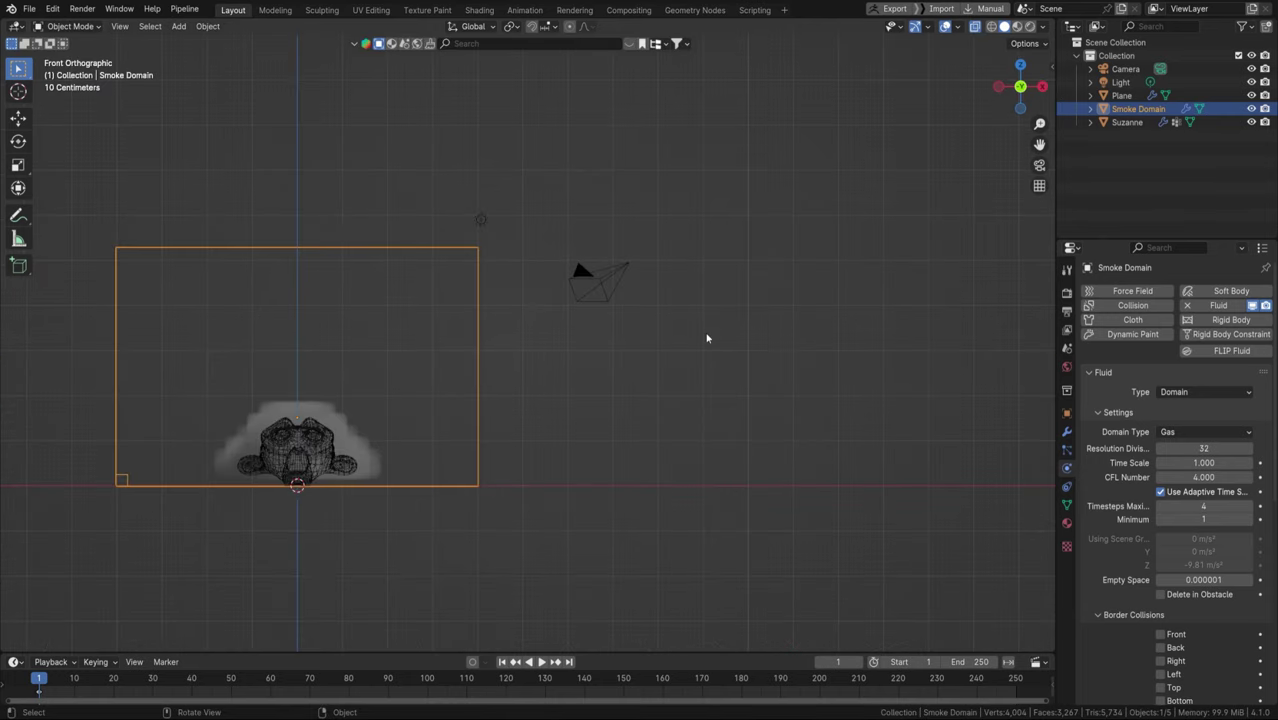
pyautogui.keyDown('shift'); pyautogui.moveTo(432, 605); pyautogui.dragTo(590, 565, button='middle'); pyautogui.keyUp('shift')
pyautogui.scroll(2, 402, 434)
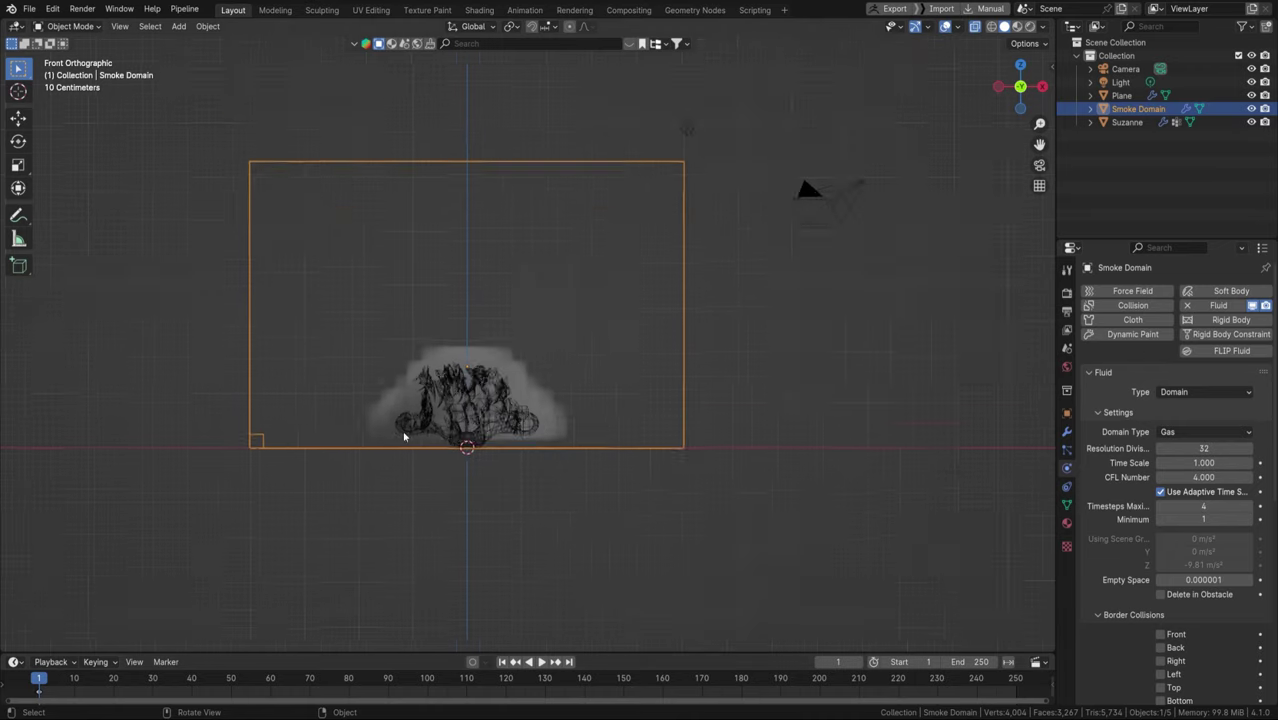
pyautogui.click(476, 371)
pyautogui.click(1066, 431)
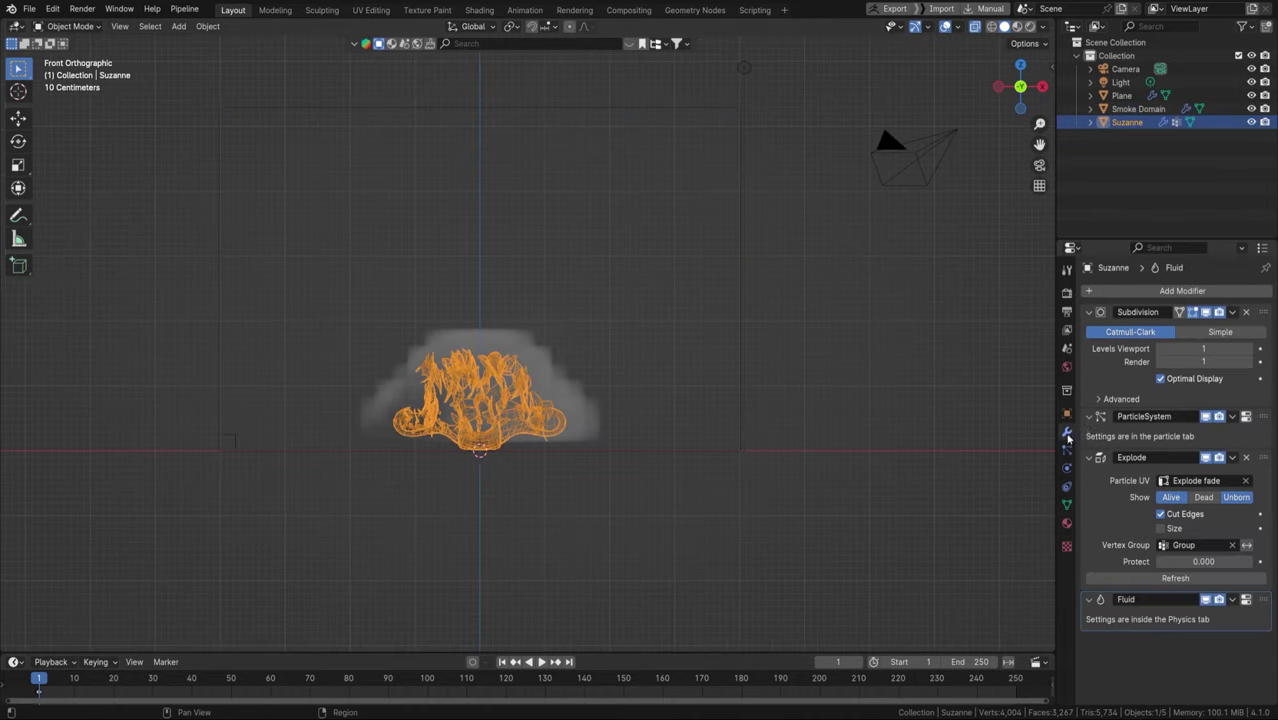
pyautogui.click(1178, 578)
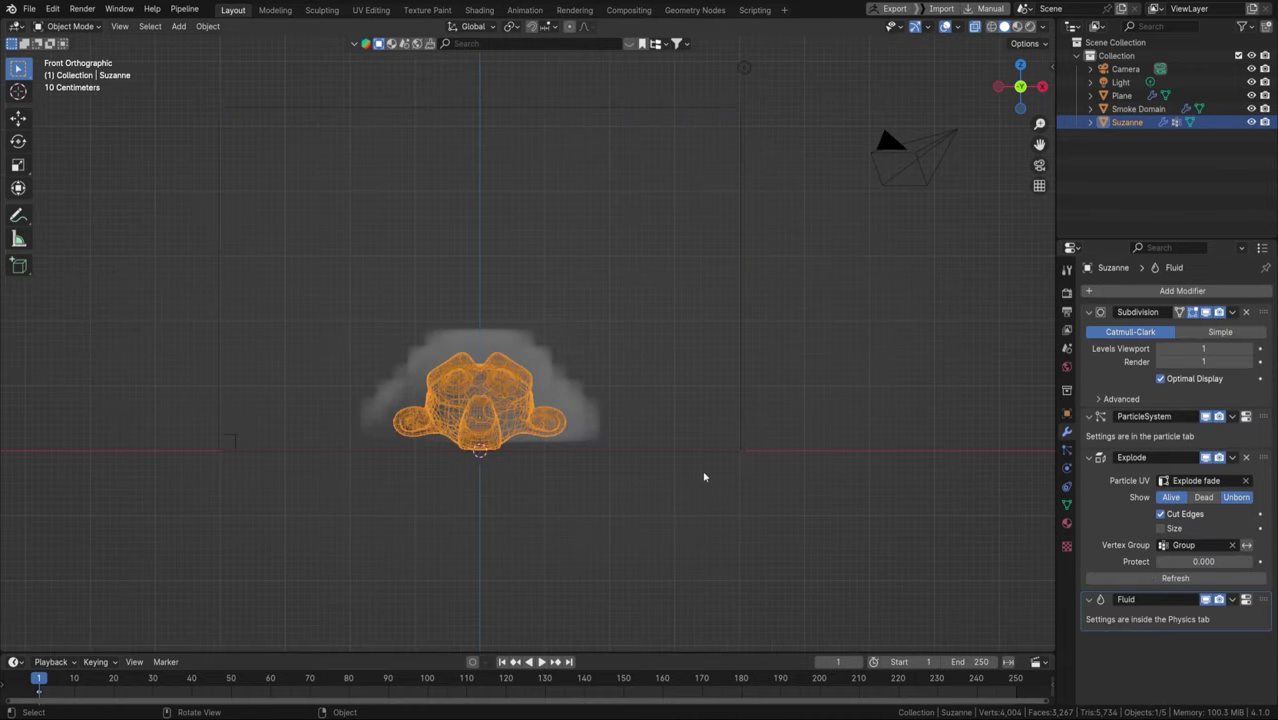
# Select the Smoke Domain box and show its Physics settings
pyautogui.keyDown('shift'); pyautogui.moveTo(465, 385); pyautogui.dragTo(532, 435, button='middle'); pyautogui.keyUp('shift')
pyautogui.click(597, 166)
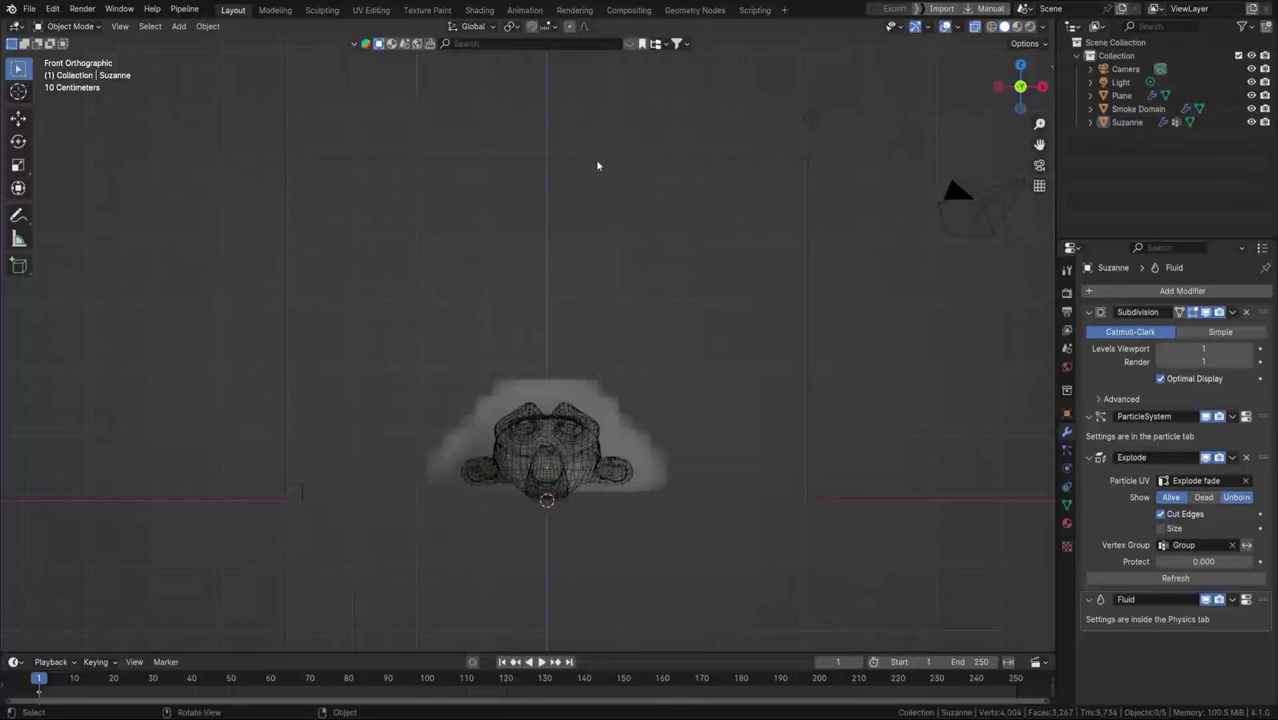
pyautogui.click(1066, 467)
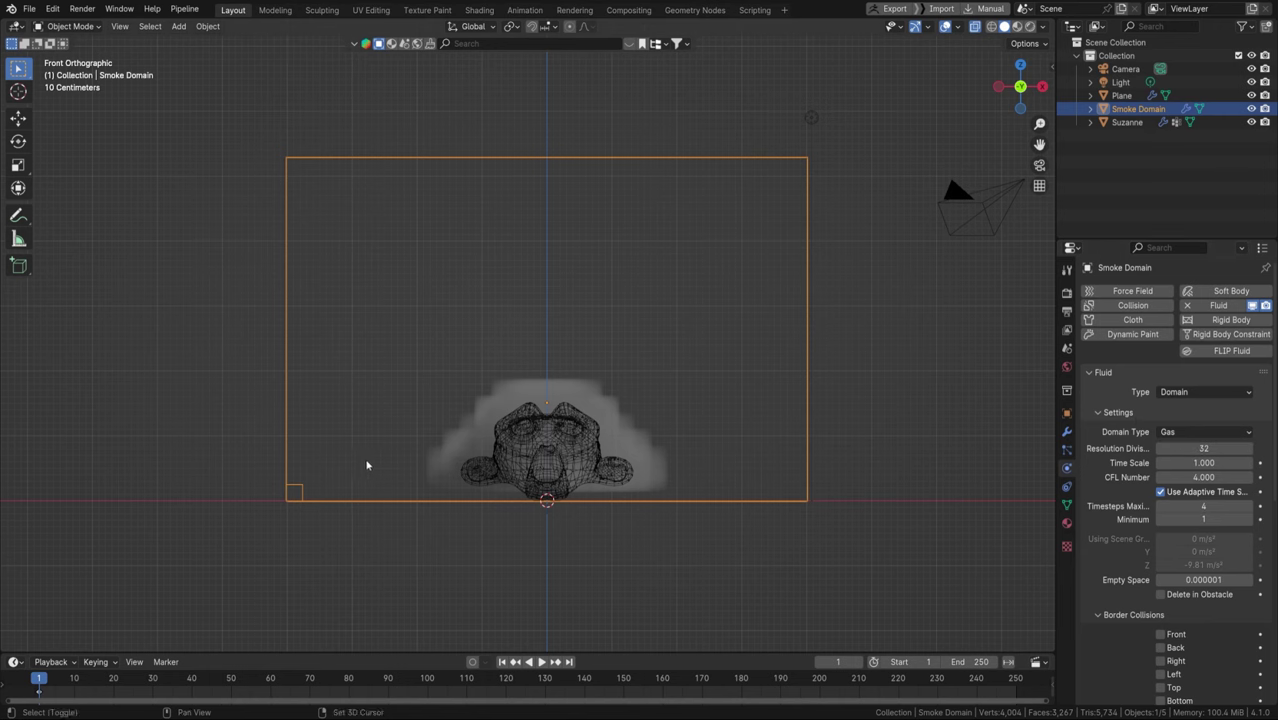
# Annotate a corner of the domain box, undo the strokes, and frame the Smoke Domain
pyautogui.scroll(8, 289, 505)
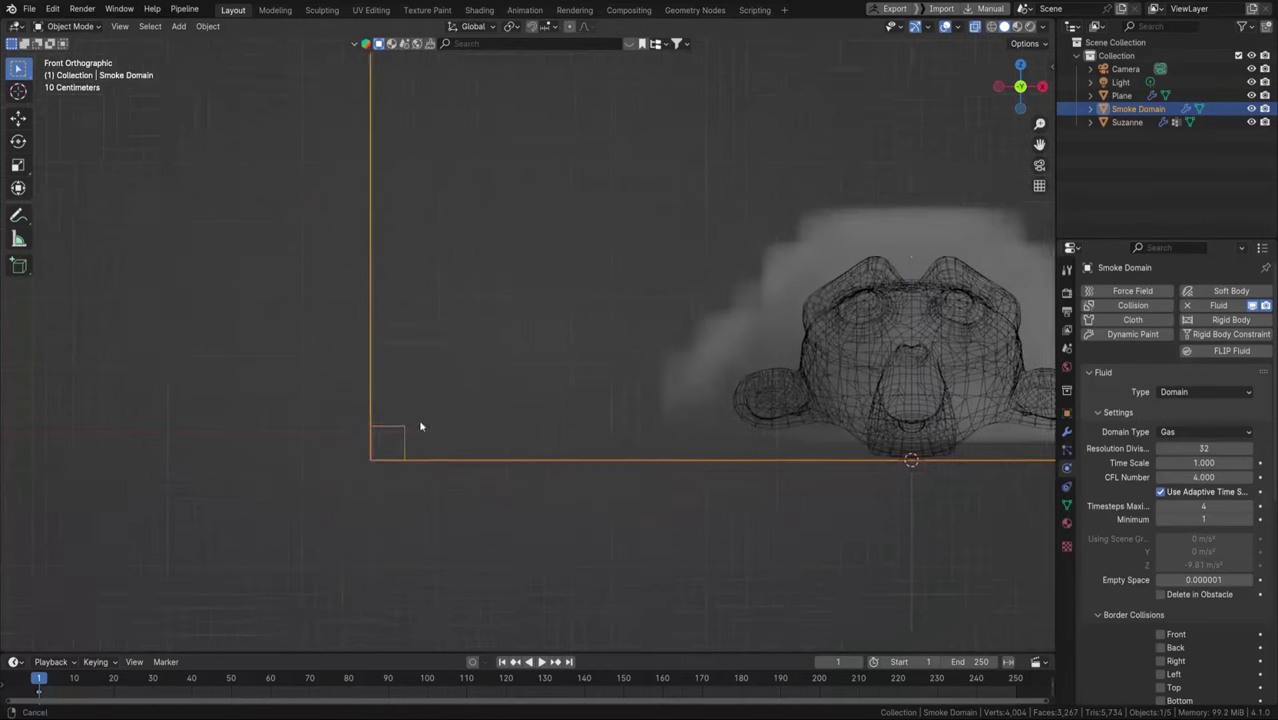
pyautogui.moveTo(445, 378)
pyautogui.mouseDown()
pyautogui.moveTo(499, 366)
pyautogui.moveTo(507, 397)
pyautogui.moveTo(490, 435)
pyautogui.moveTo(444, 408)
pyautogui.mouseUp()
pyautogui.scroll(-4, 448, 375)
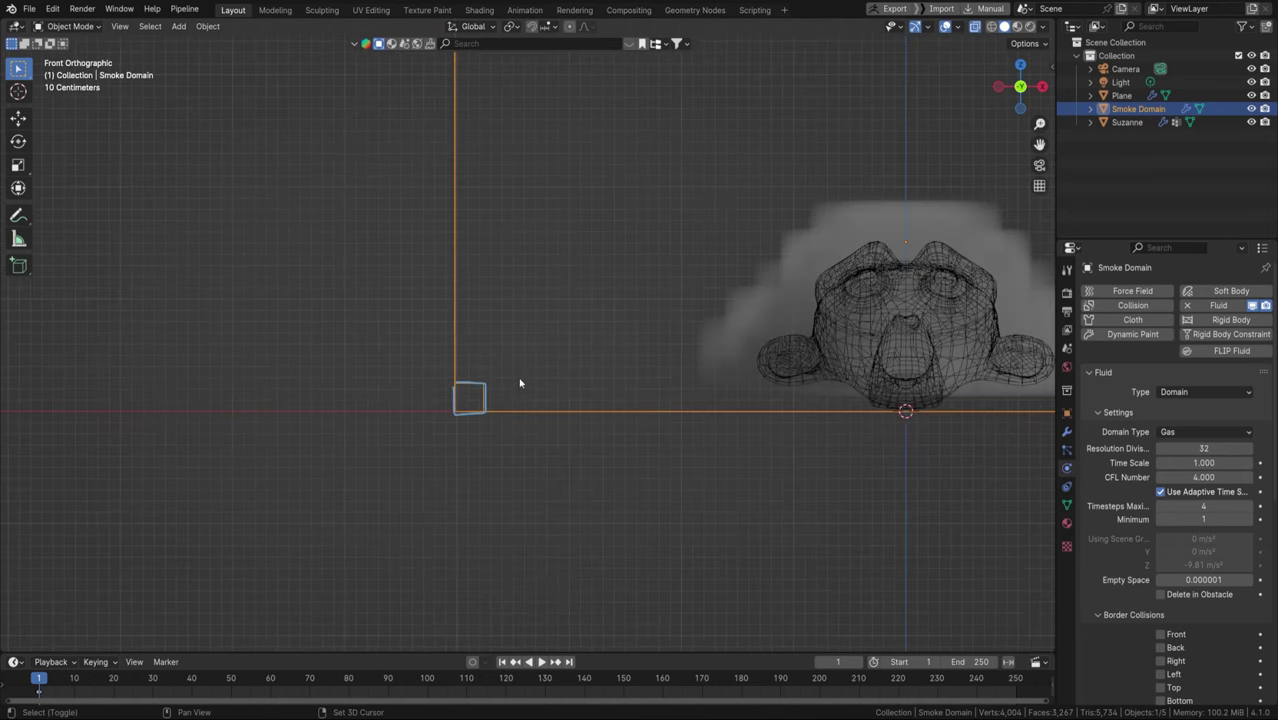
pyautogui.scroll(2, 482, 400)
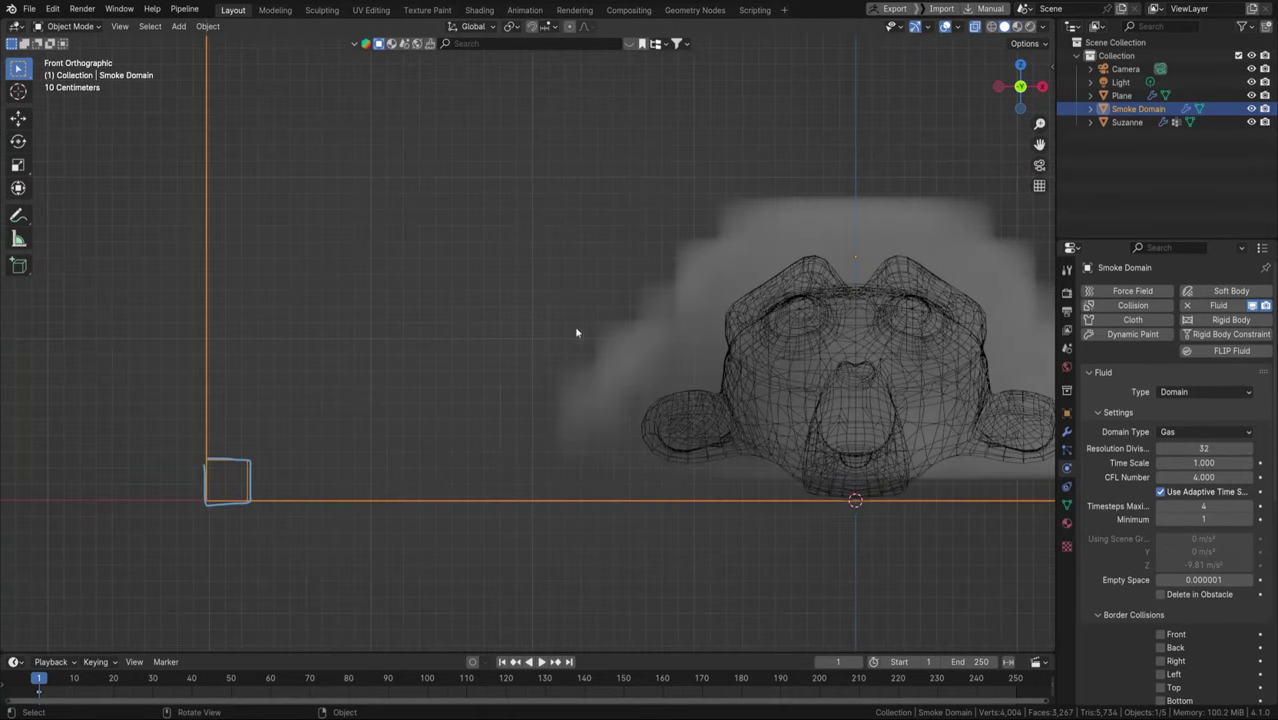
pyautogui.moveTo(598, 328)
pyautogui.mouseDown()
pyautogui.moveTo(595, 365)
pyautogui.moveTo(640, 368)
pyautogui.moveTo(637, 319)
pyautogui.moveTo(605, 318)
pyautogui.mouseUp()
pyautogui.hotkey('ctrl', 'z')
pyautogui.hotkey('ctrl', 'z')
pyautogui.hotkey('ctrl', 'z')
pyautogui.press('KP_Decimal')
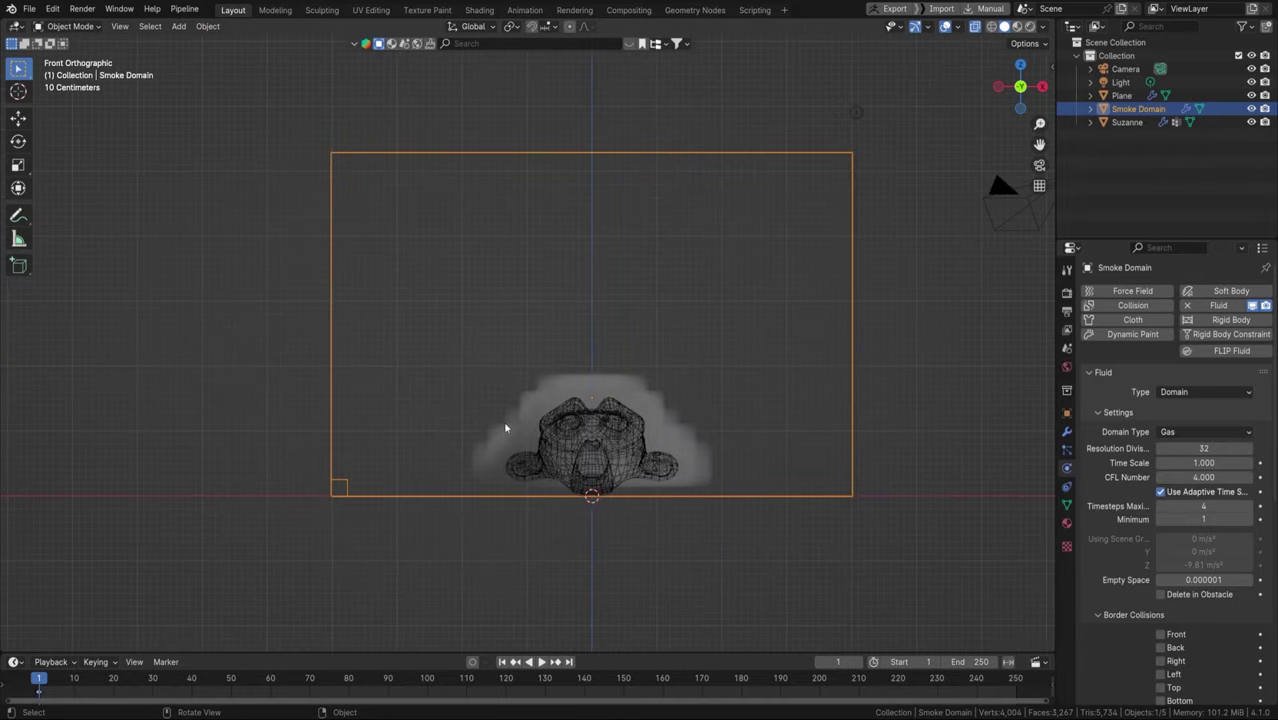
# Raise the Smoke Domain's Resolution Divisions from 32 to 64, then deselect the domain
pyautogui.click(1204, 448)
pyautogui.write('6')
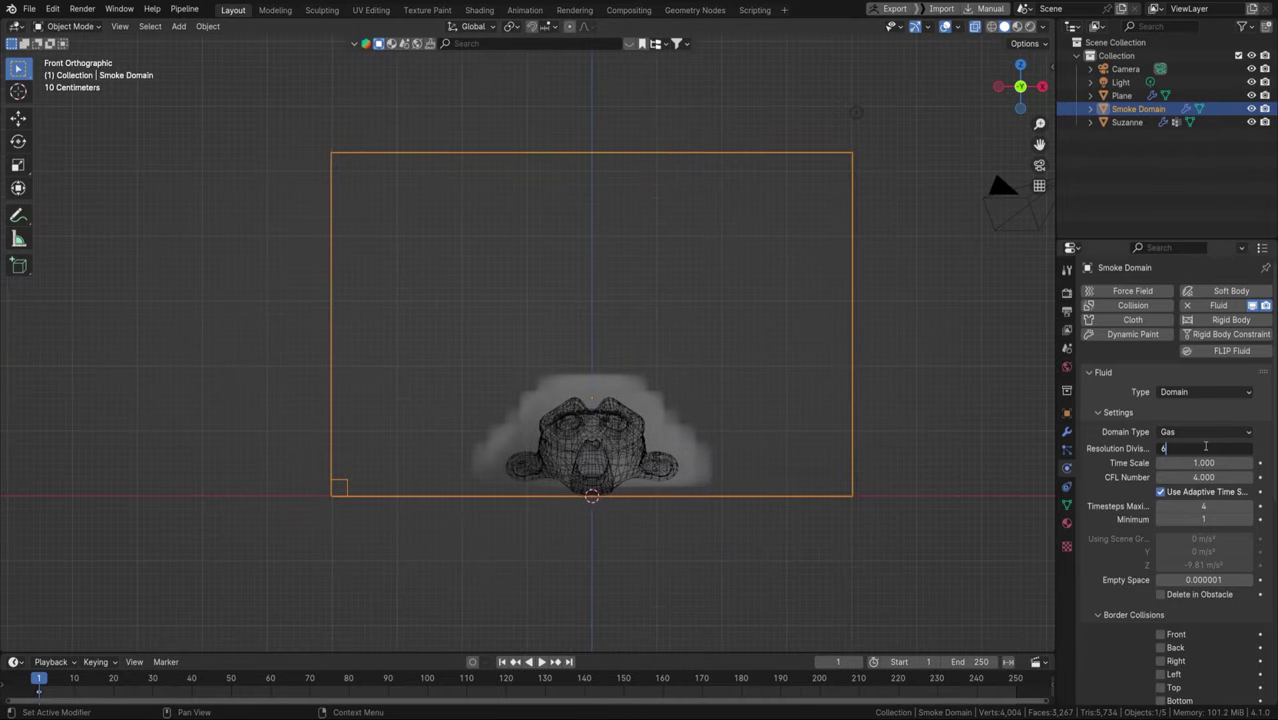
pyautogui.write('4')
pyautogui.press('Return')
pyautogui.keyDown('shift'); pyautogui.moveTo(570, 483); pyautogui.dragTo(575, 448, button='middle'); pyautogui.keyUp('shift')
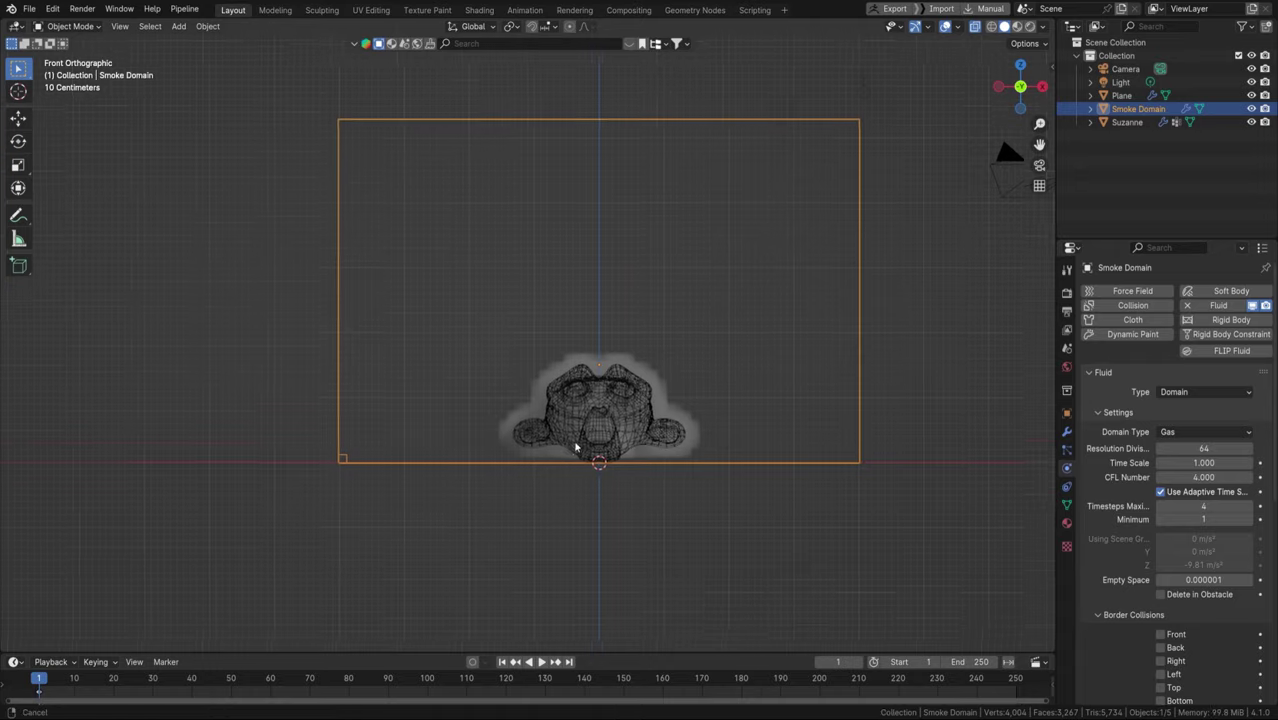
pyautogui.scroll(3, 576, 448)
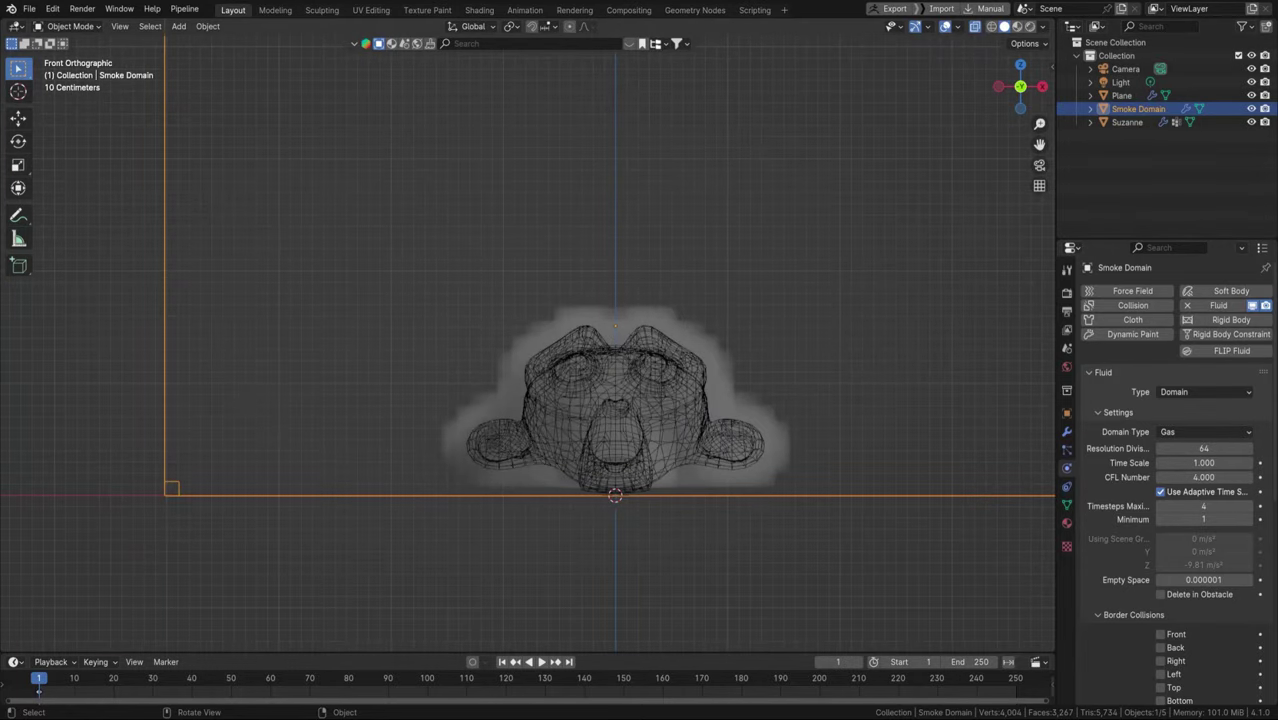
pyautogui.click(719, 136)
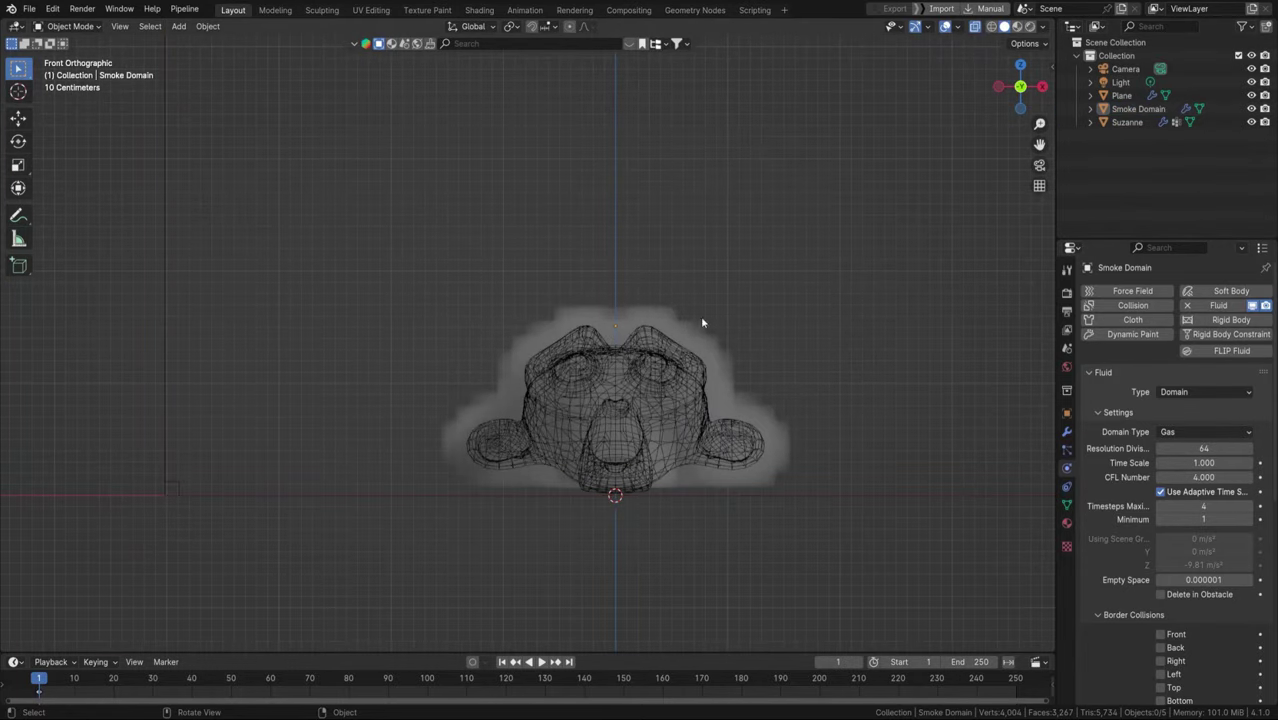
# Change Suzanne's fluid Flow Type to Fire + Smoke and start playing the simulation
pyautogui.click(673, 369)
pyautogui.click(600, 366)
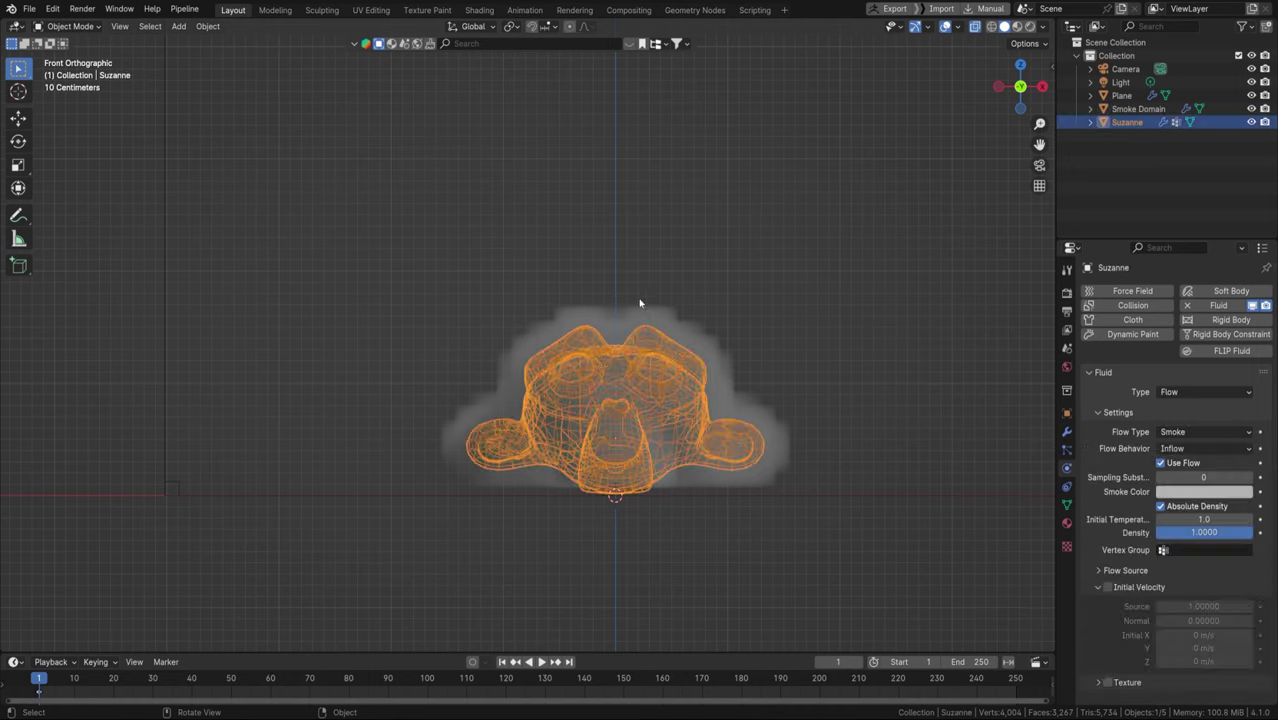
pyautogui.click(1175, 433)
pyautogui.click(1185, 461)
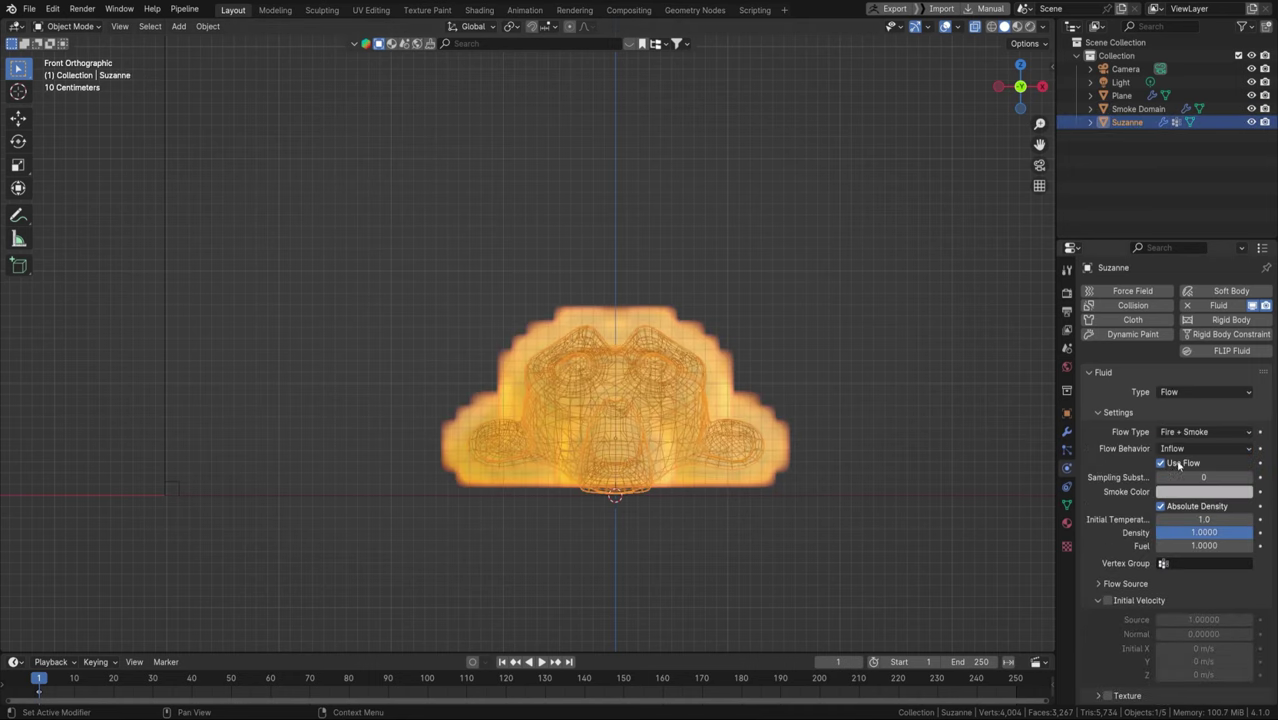
pyautogui.scroll(-2, 864, 477)
pyautogui.keyDown('shift'); pyautogui.moveTo(805, 402); pyautogui.dragTo(686, 423, button='middle'); pyautogui.keyUp('shift')
pyautogui.press('space')
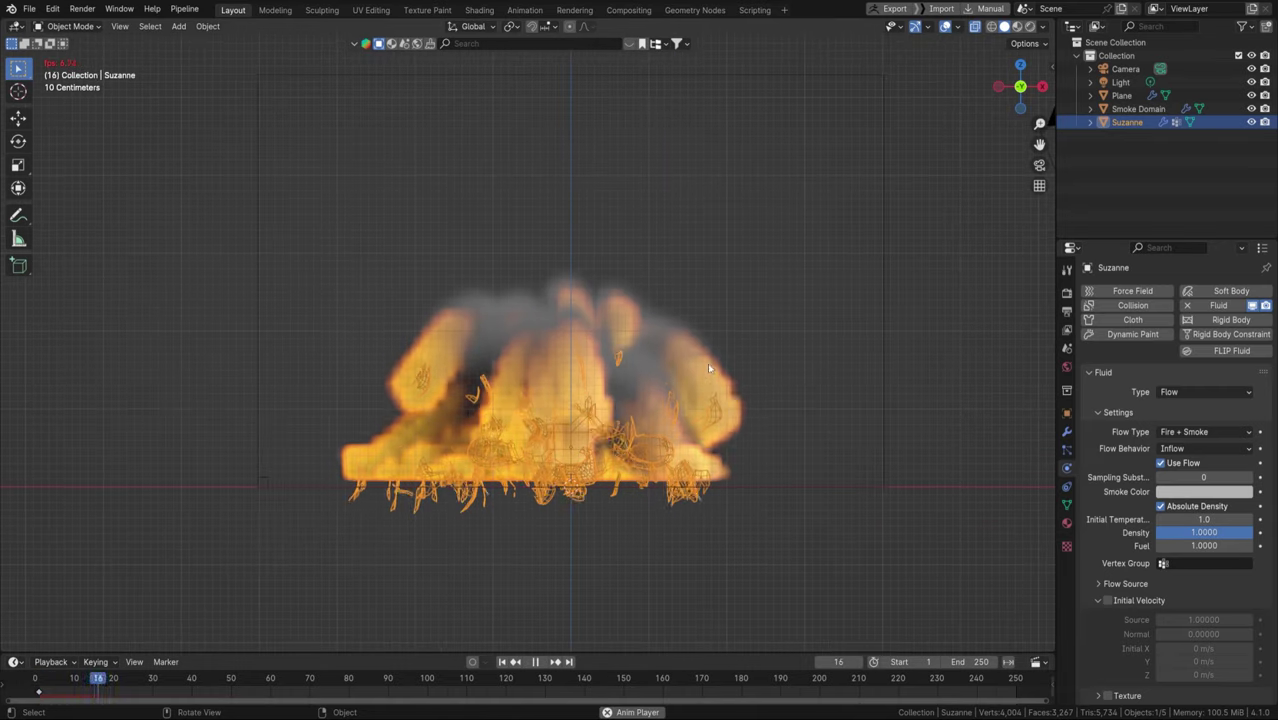
# Pause playback at frame 17, then resume and stop again at frame 56
pyautogui.press('space')
pyautogui.click(697, 270)
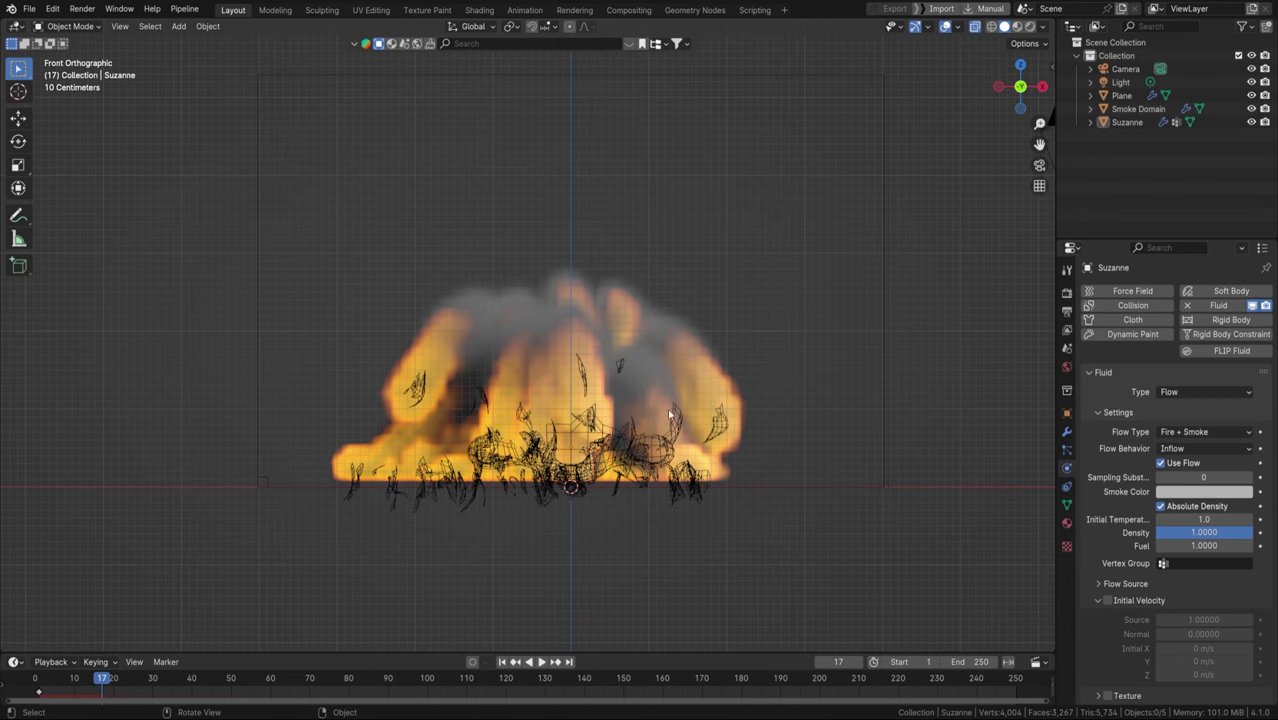
pyautogui.click(612, 455)
pyautogui.click(856, 308)
pyautogui.press('space')
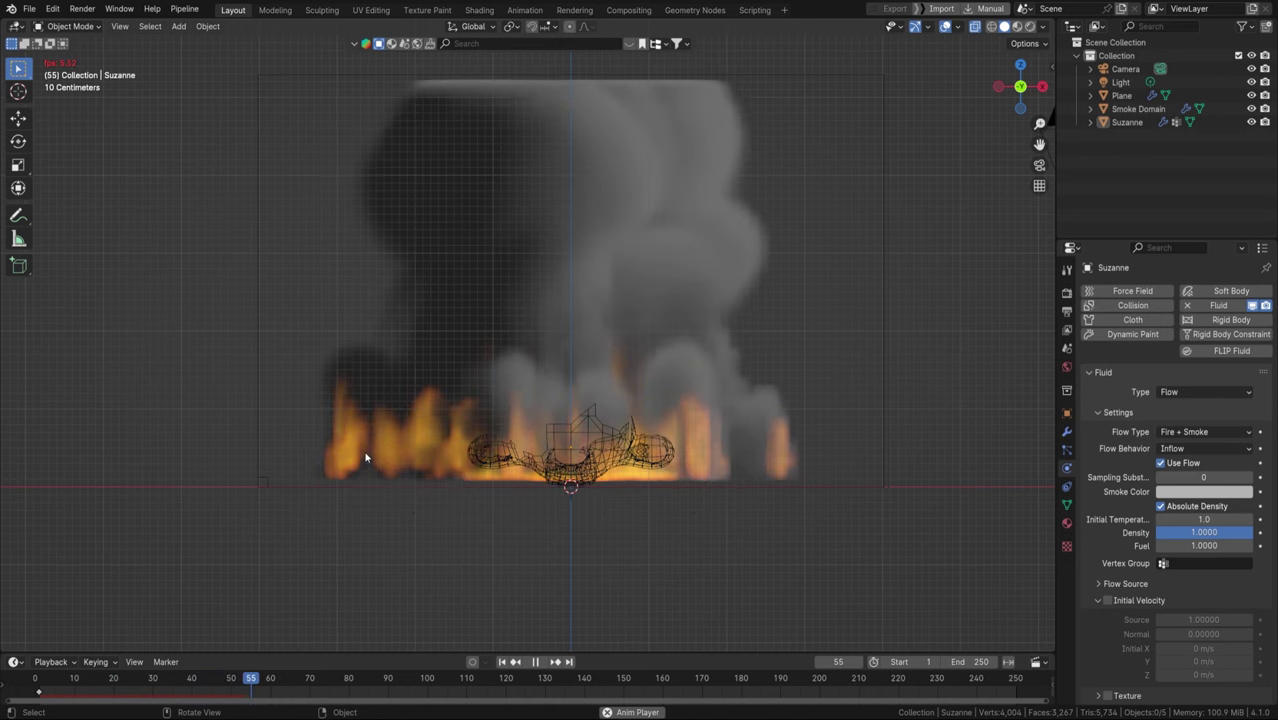
pyautogui.press('space')
# Rewind to the first frame and replay the simulation, stopping at frame 58
pyautogui.click(502, 661)
pyautogui.press('space')
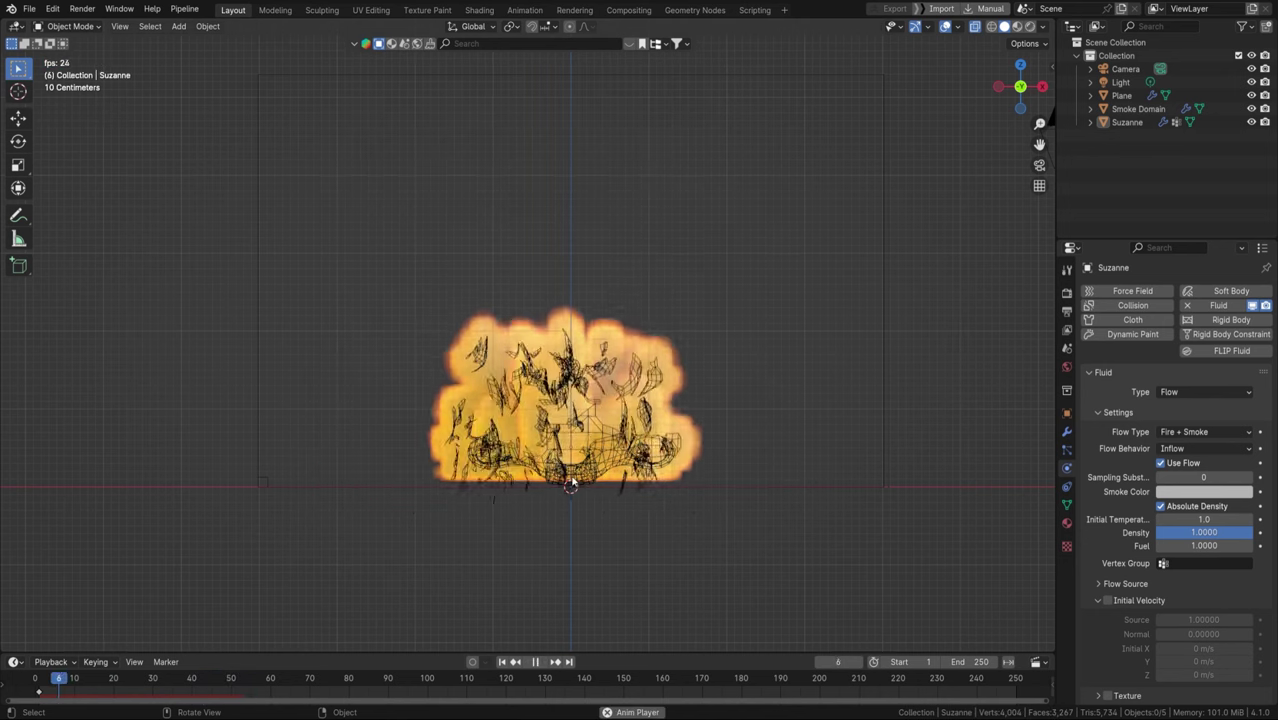
pyautogui.scroll(-4, 608, 370)
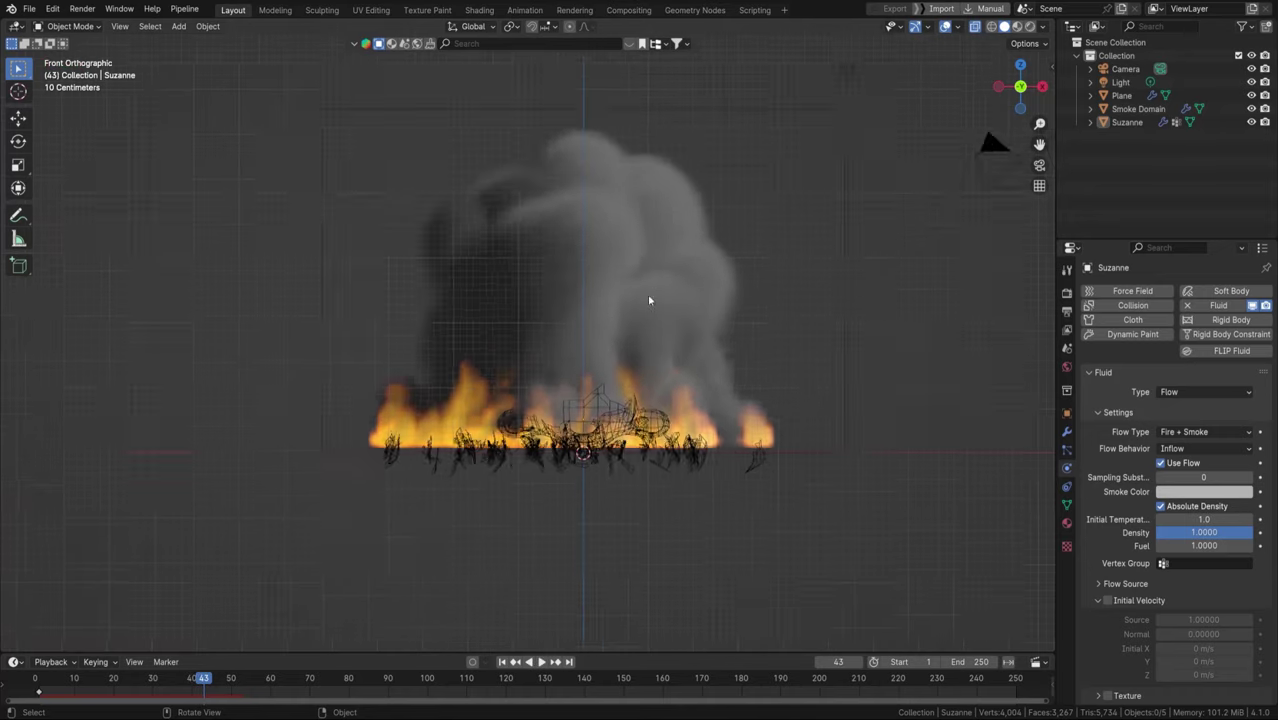
pyautogui.press('space')
pyautogui.scroll(-4, 638, 218)
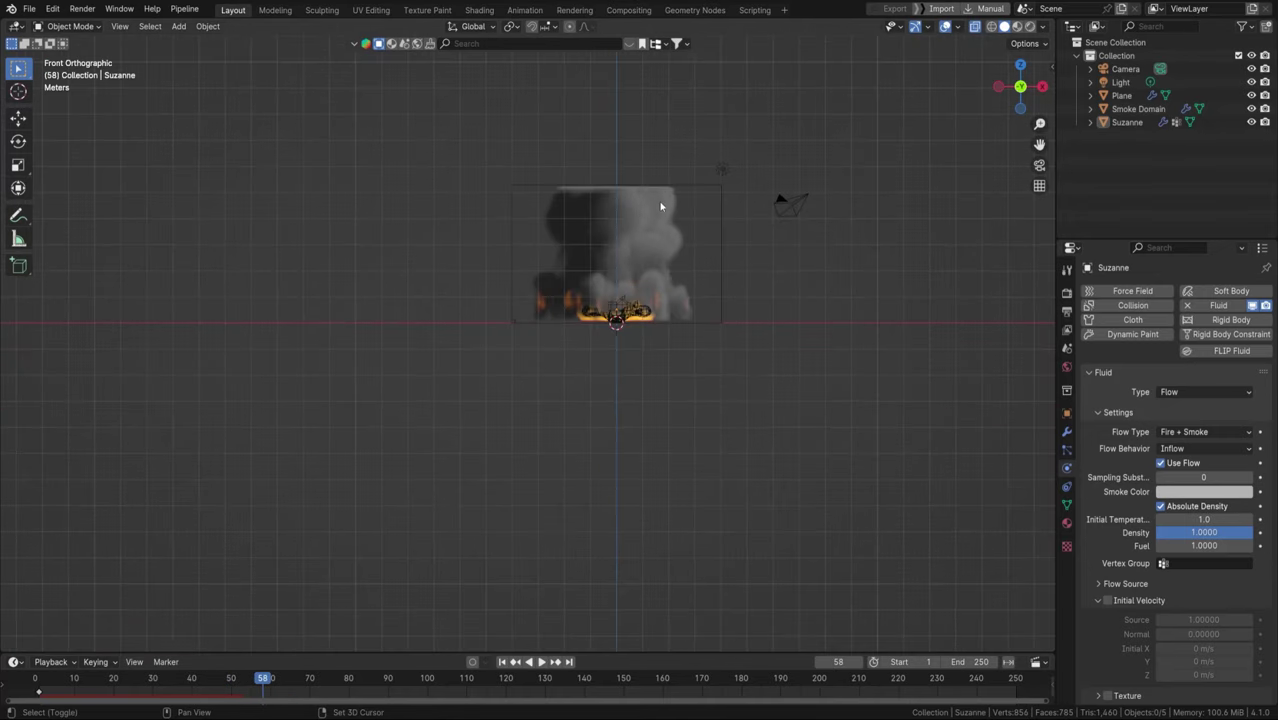
# Raise the Smoke Domain's top face about 2.1 m along Z in Edit Mode
pyautogui.keyDown('shift'); pyautogui.moveTo(665, 205); pyautogui.dragTo(670, 237, button='middle'); pyautogui.keyUp('shift')
pyautogui.click(666, 237)
pyautogui.press('Tab')
pyautogui.moveTo(446, 201); pyautogui.dragTo(612, 241)
pyautogui.press('g')
pyautogui.press('z')
pyautogui.press('Escape')
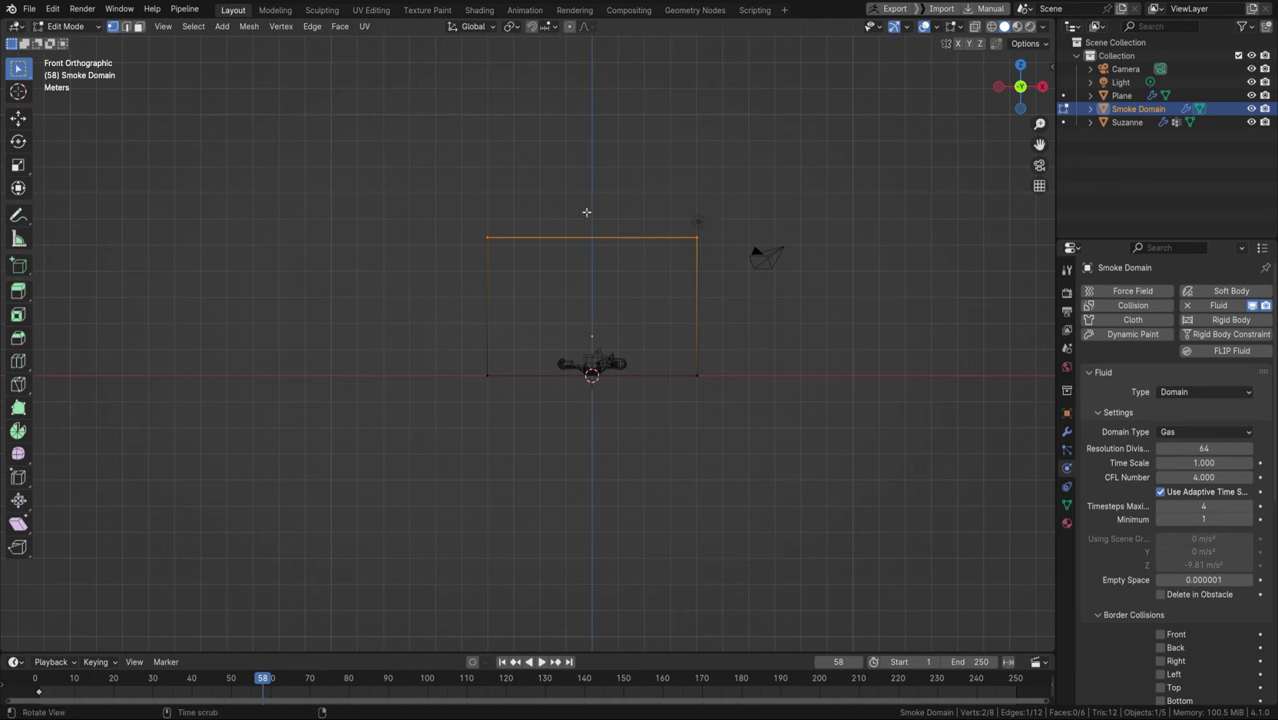
pyautogui.moveTo(464, 199); pyautogui.dragTo(712, 251)
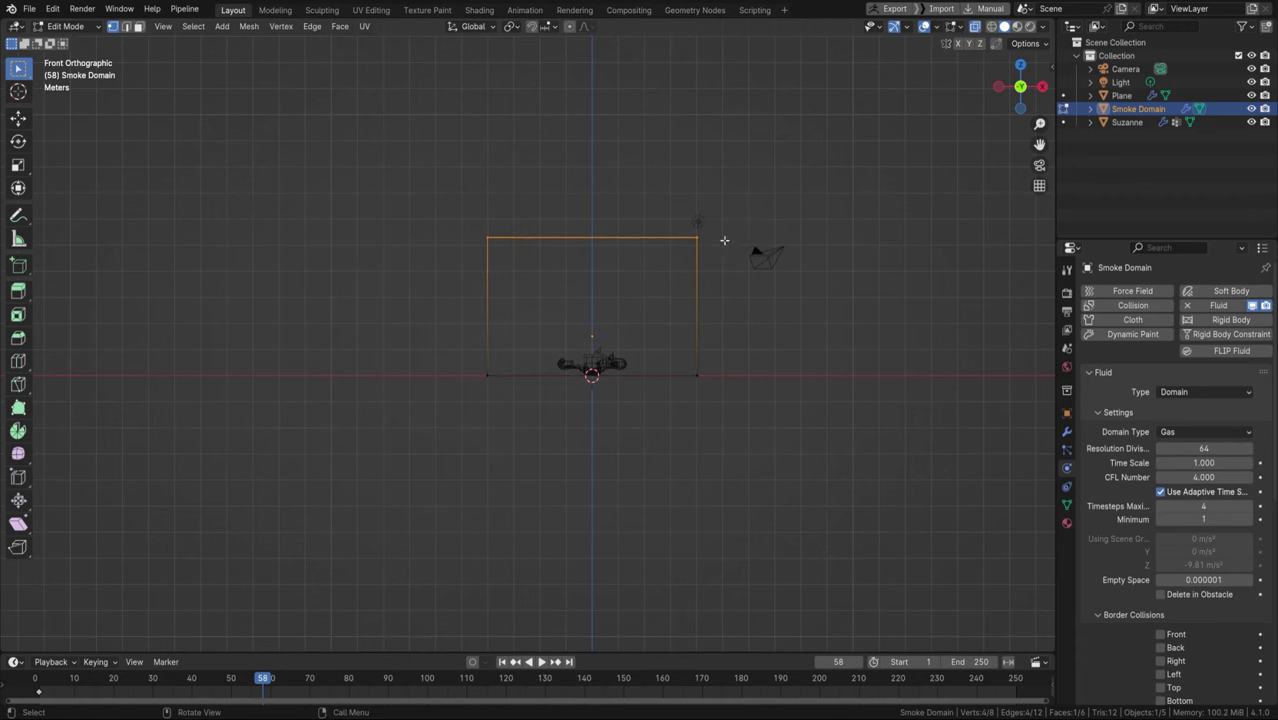
pyautogui.press('g')
pyautogui.press('z')
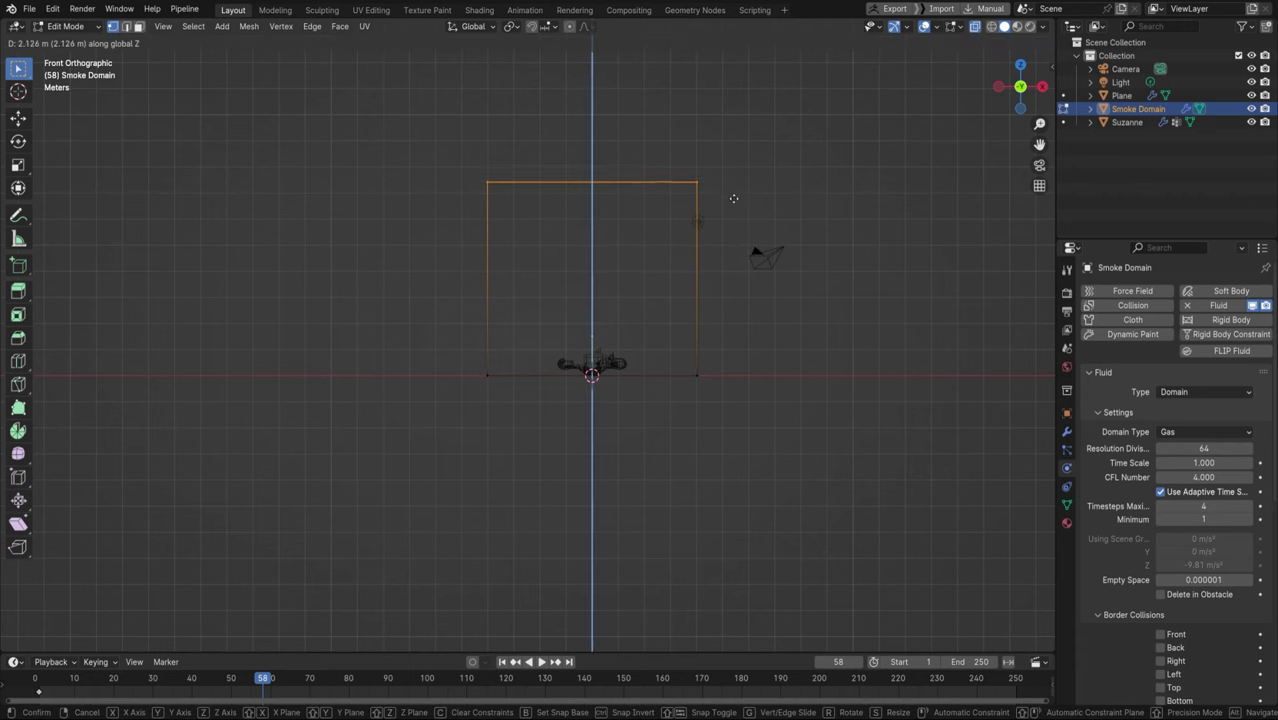
pyautogui.click(745, 146)
# Return to Object Mode, rewind to frame 1, and play the simulation until frame 78
pyautogui.press('Tab')
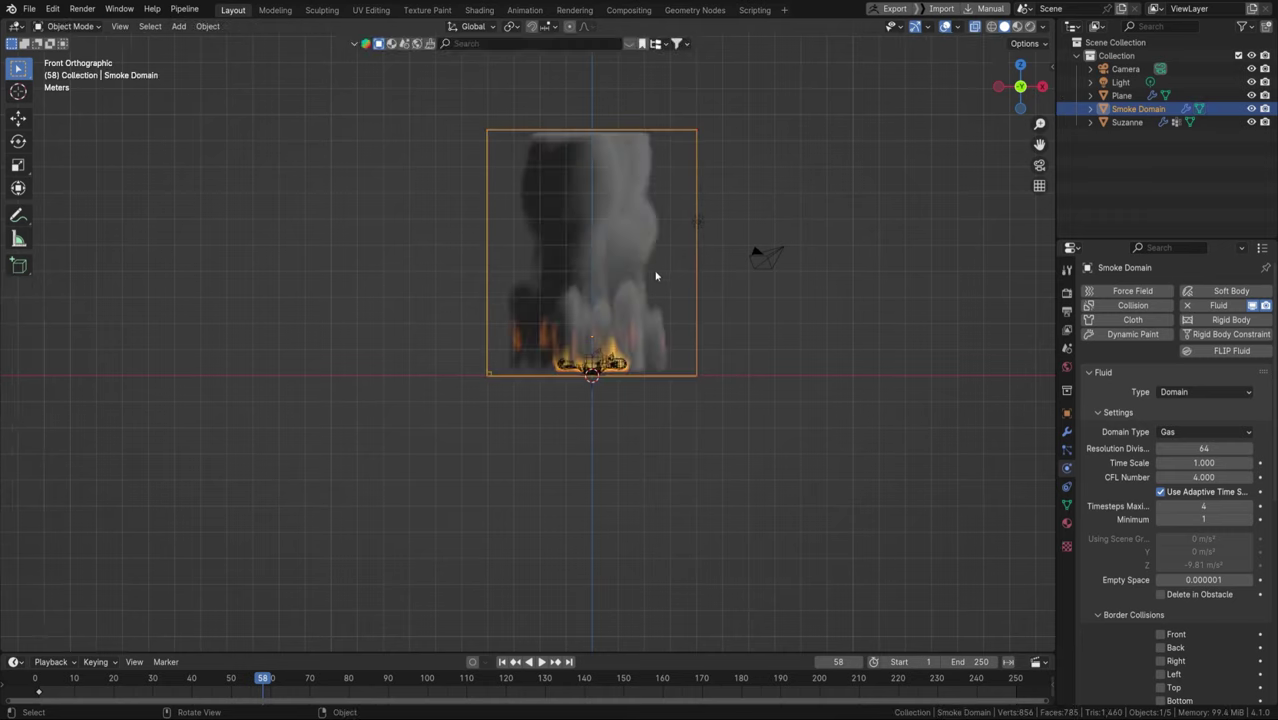
pyautogui.scroll(2, 650, 253)
pyautogui.click(503, 661)
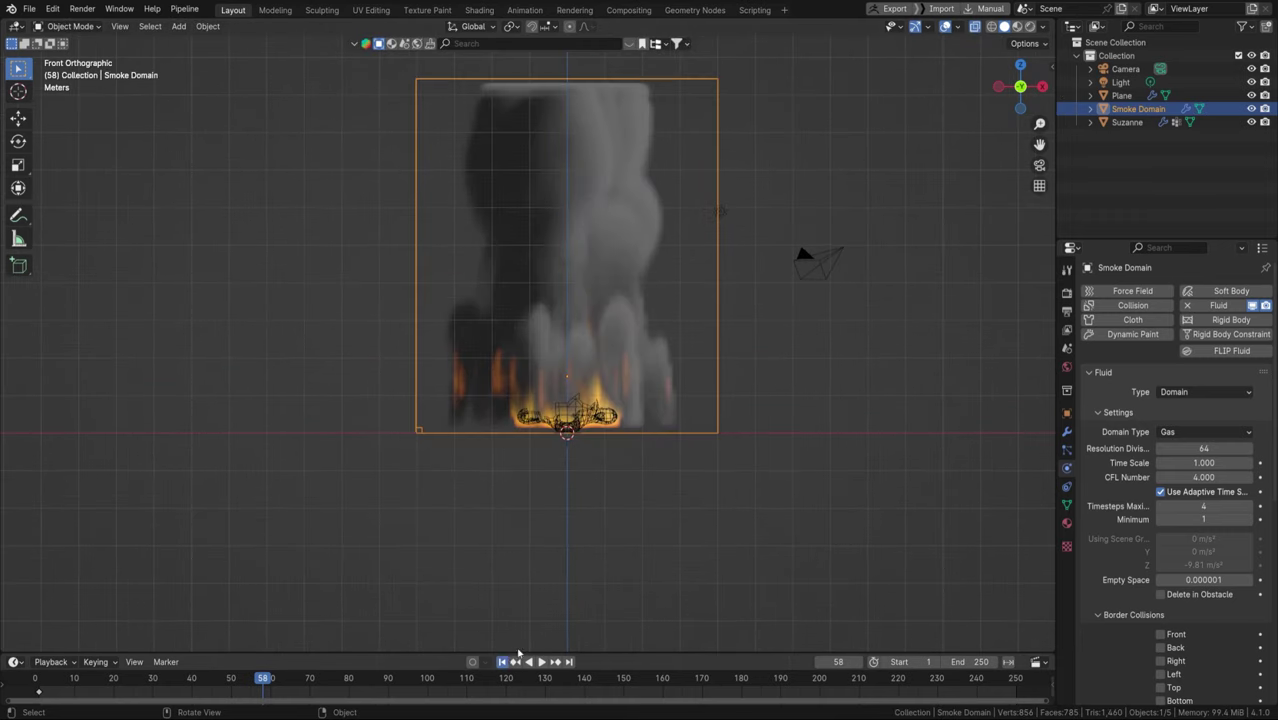
pyautogui.keyDown('shift'); pyautogui.scroll(4, 630, 195); pyautogui.keyUp('shift')
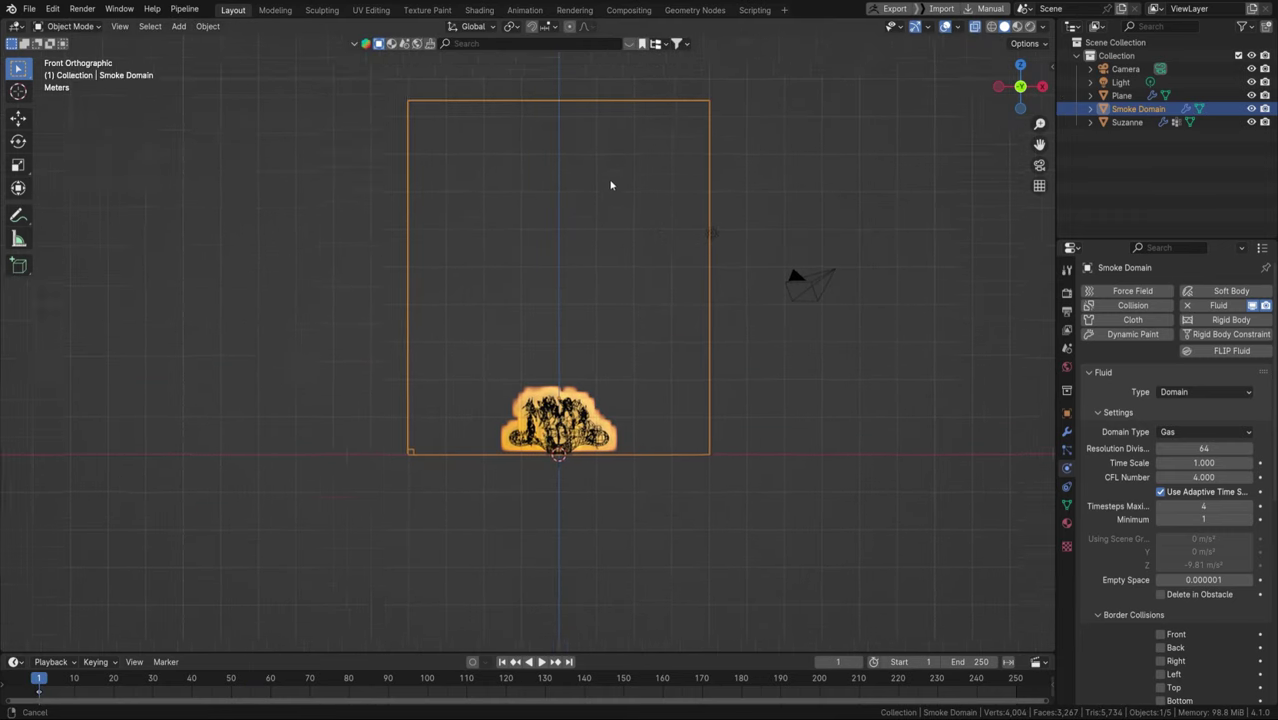
pyautogui.press('space')
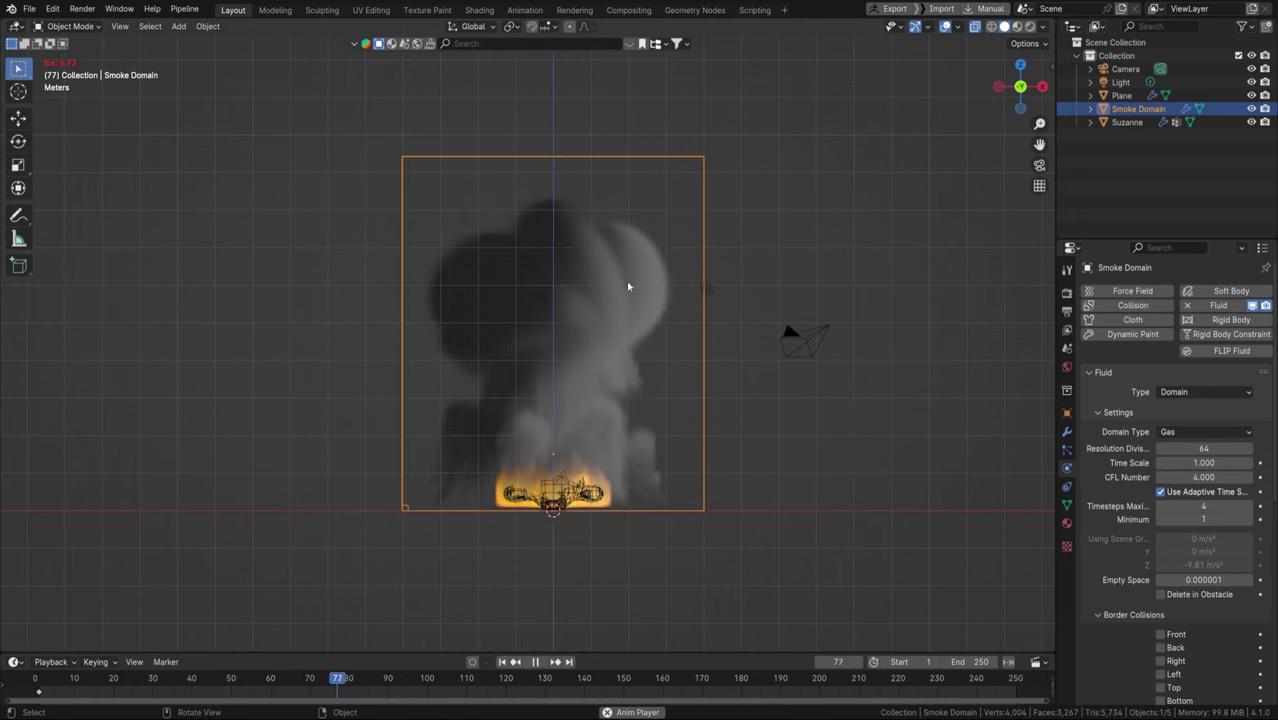
pyautogui.press('space')
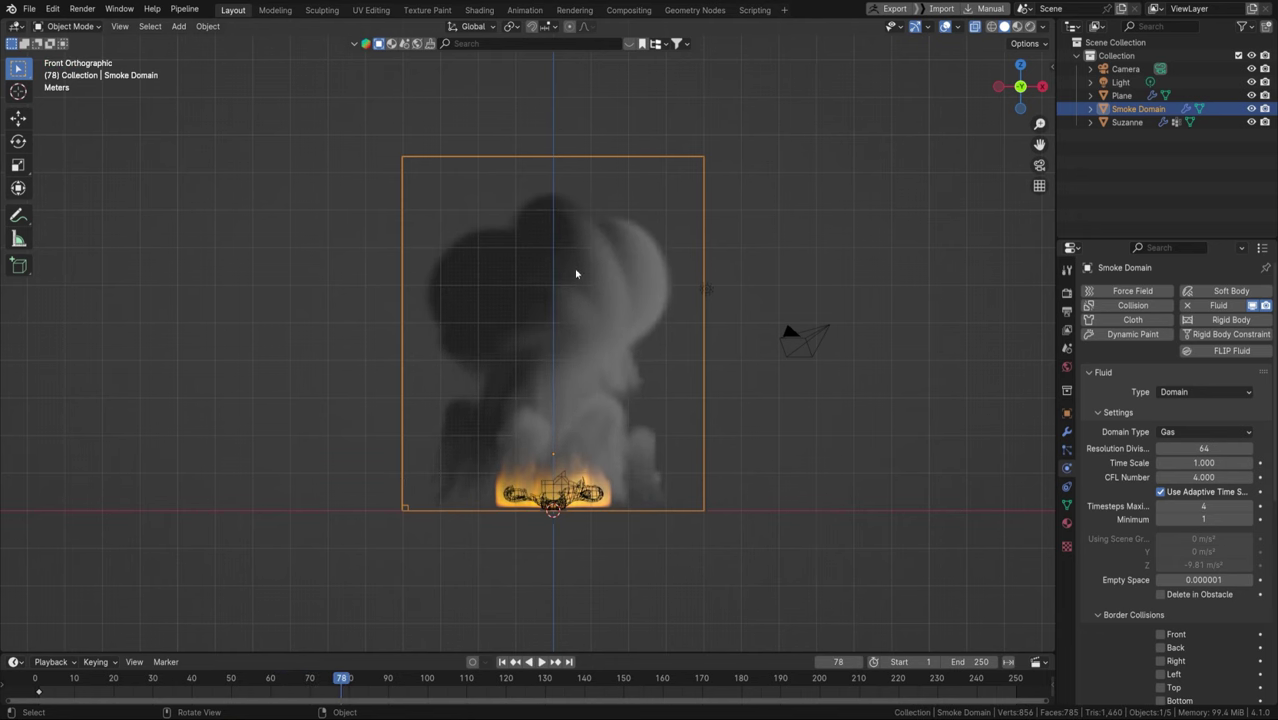
# Select the Smoke Domain box and scroll its Physics properties to the Gas settings
pyautogui.scroll(2, 580, 280)
pyautogui.hotkey('alt', 'a')
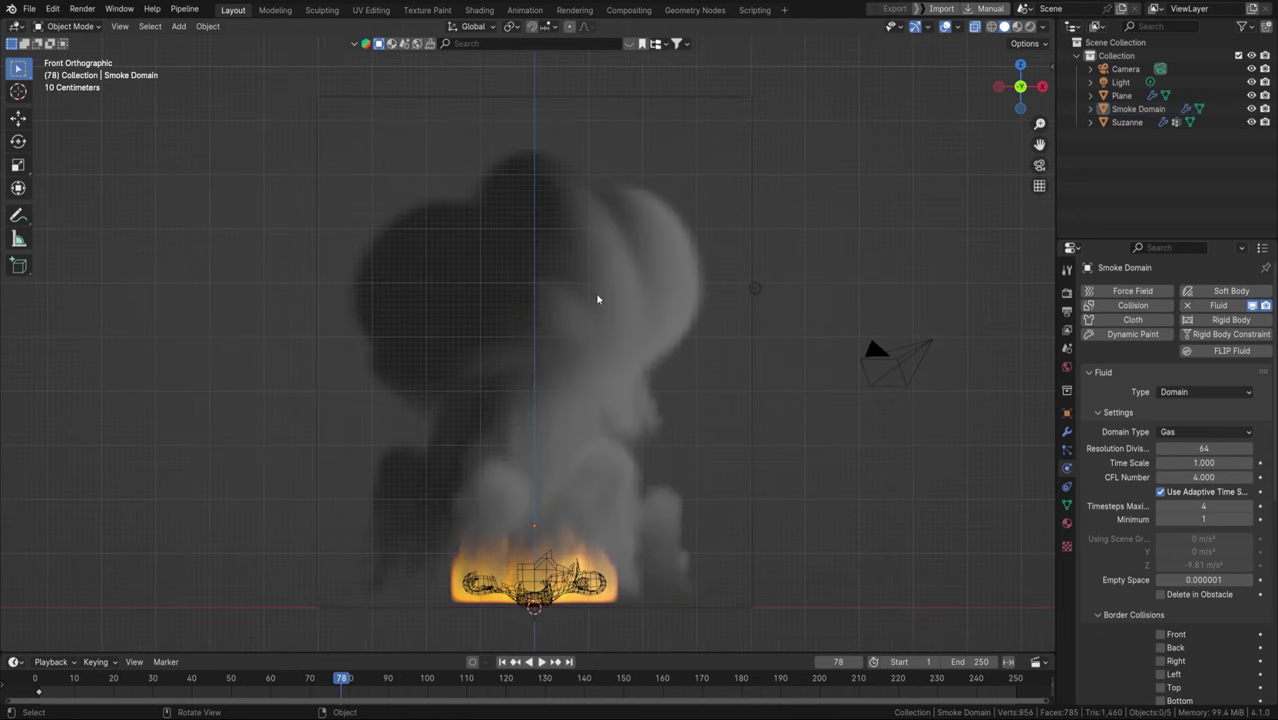
pyautogui.click(749, 253)
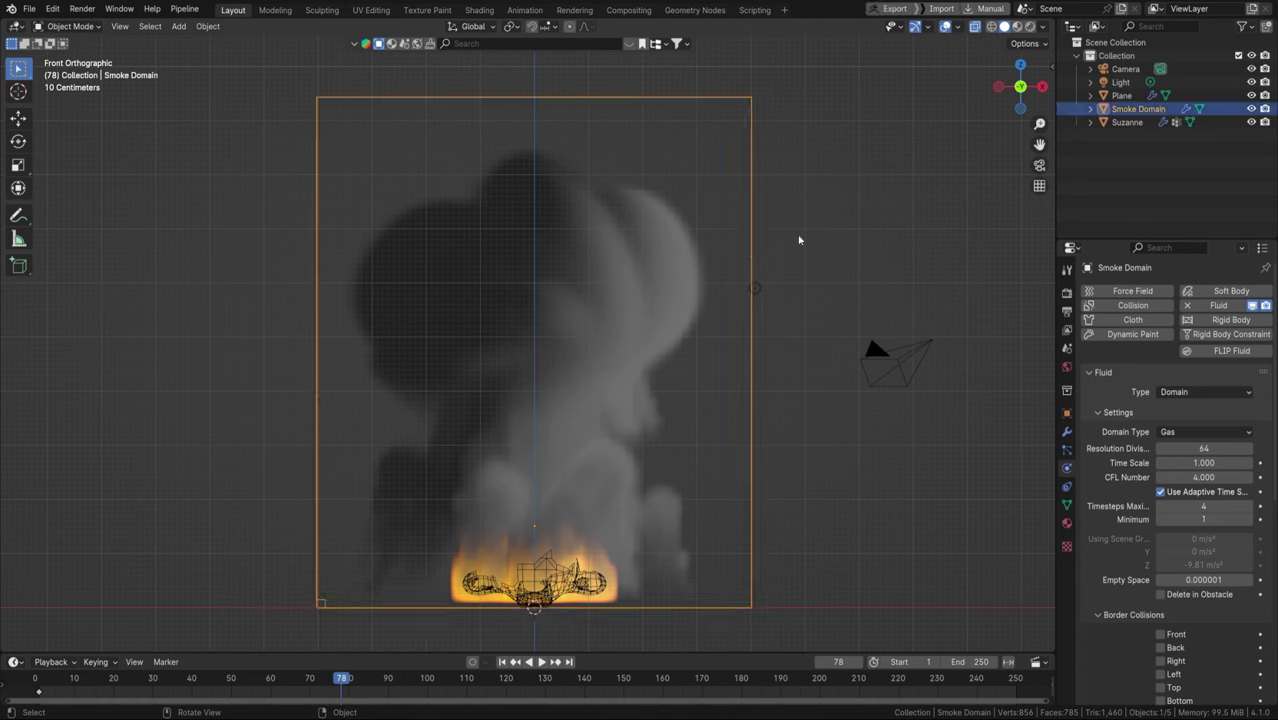
pyautogui.scroll(-5, 1108, 448)
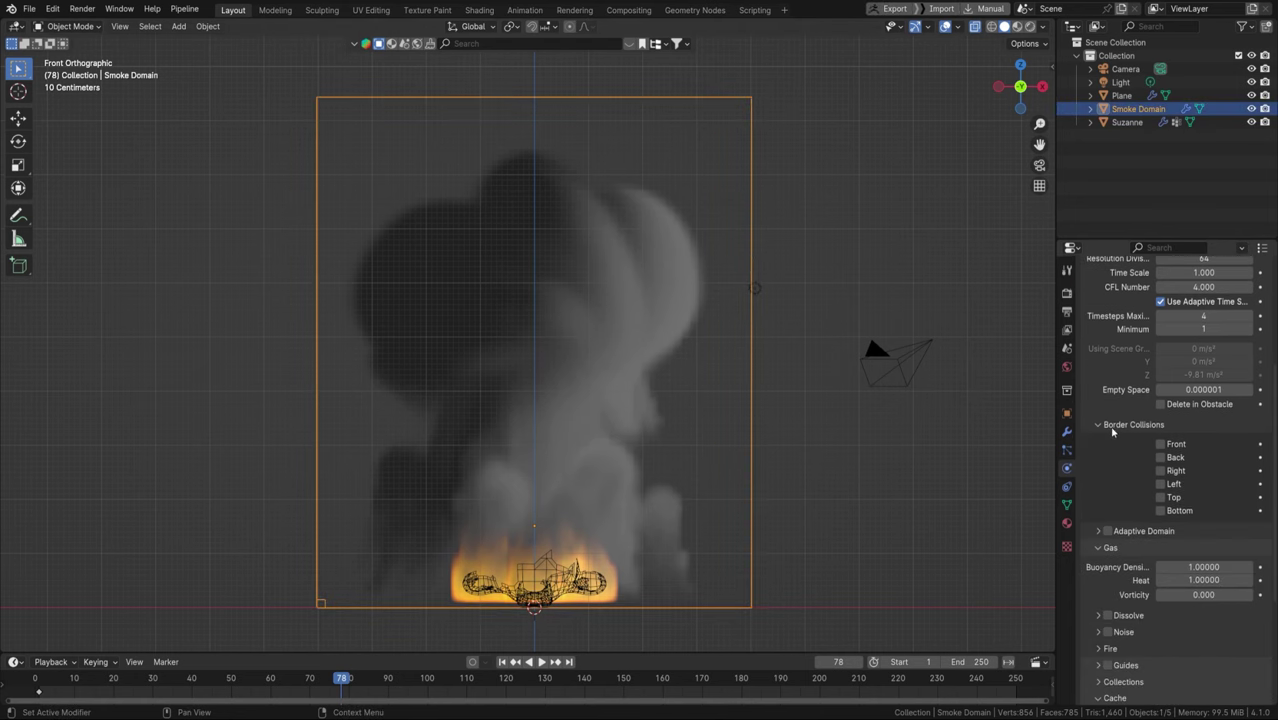
pyautogui.scroll(5, 1119, 463)
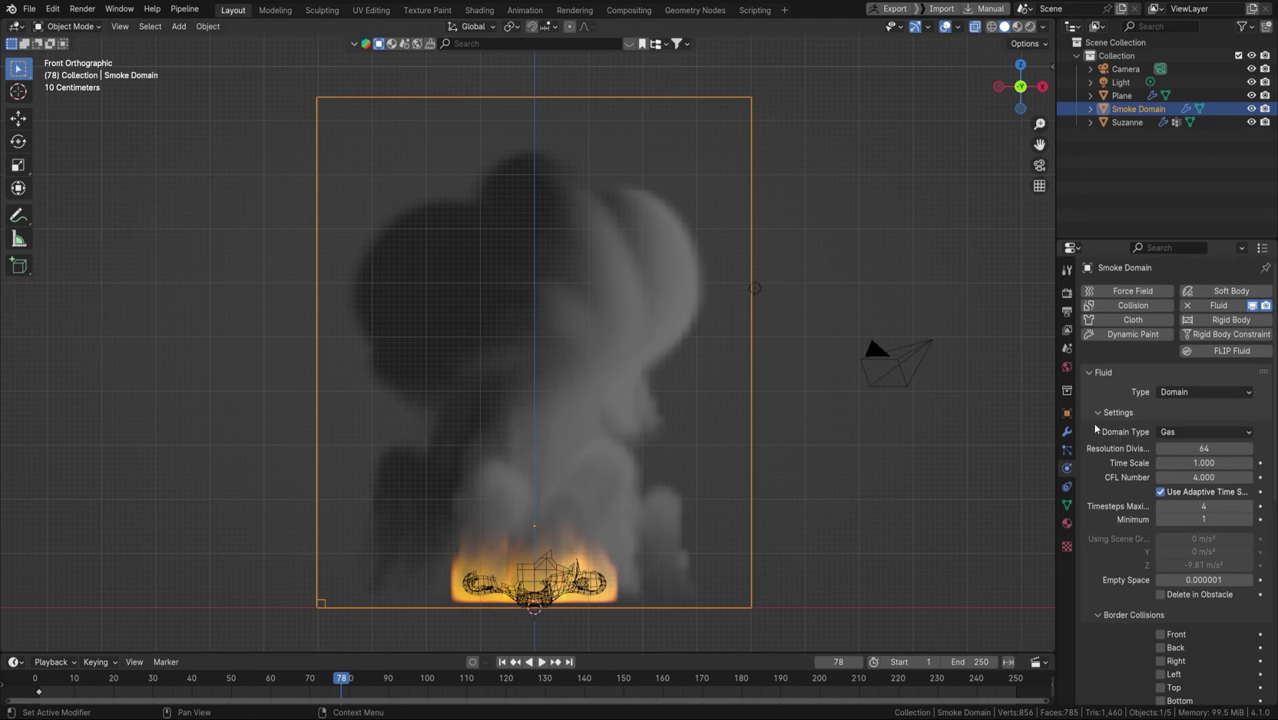
# Set the smoke domain's gas Vorticity to 0.1 and return the timeline to frame 1
pyautogui.scroll(-8, 1098, 440)
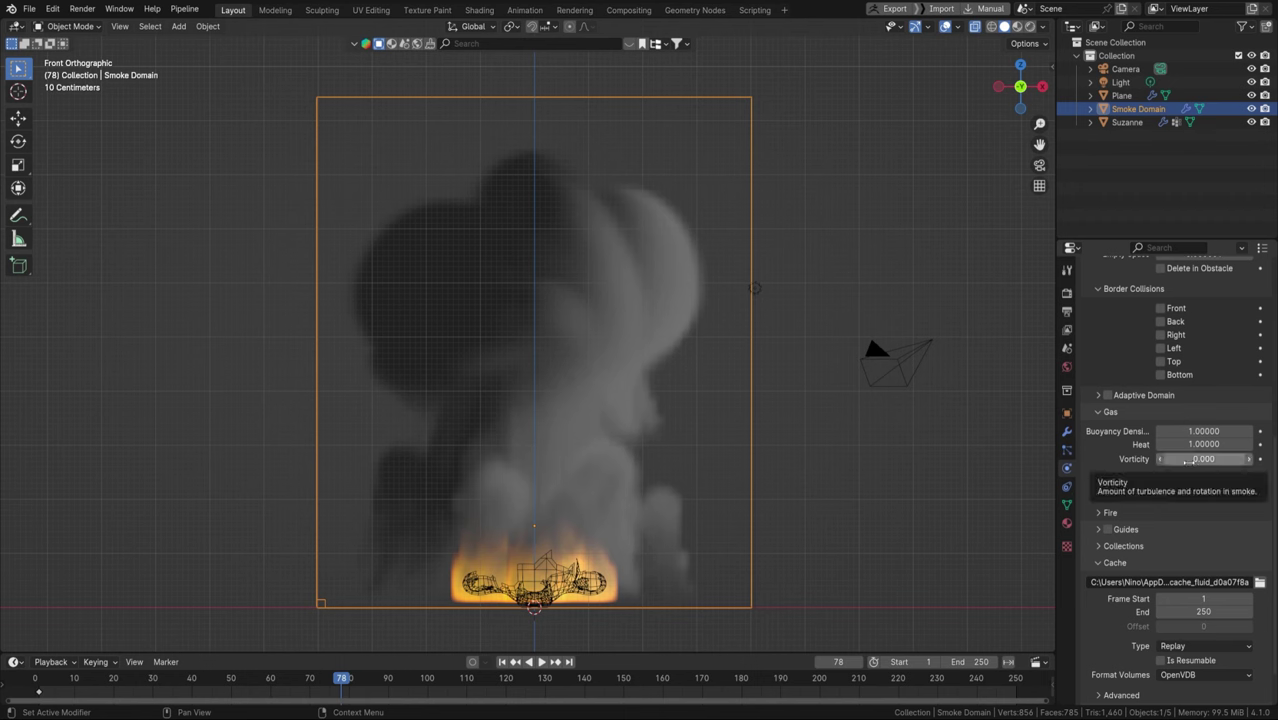
pyautogui.click(1186, 459)
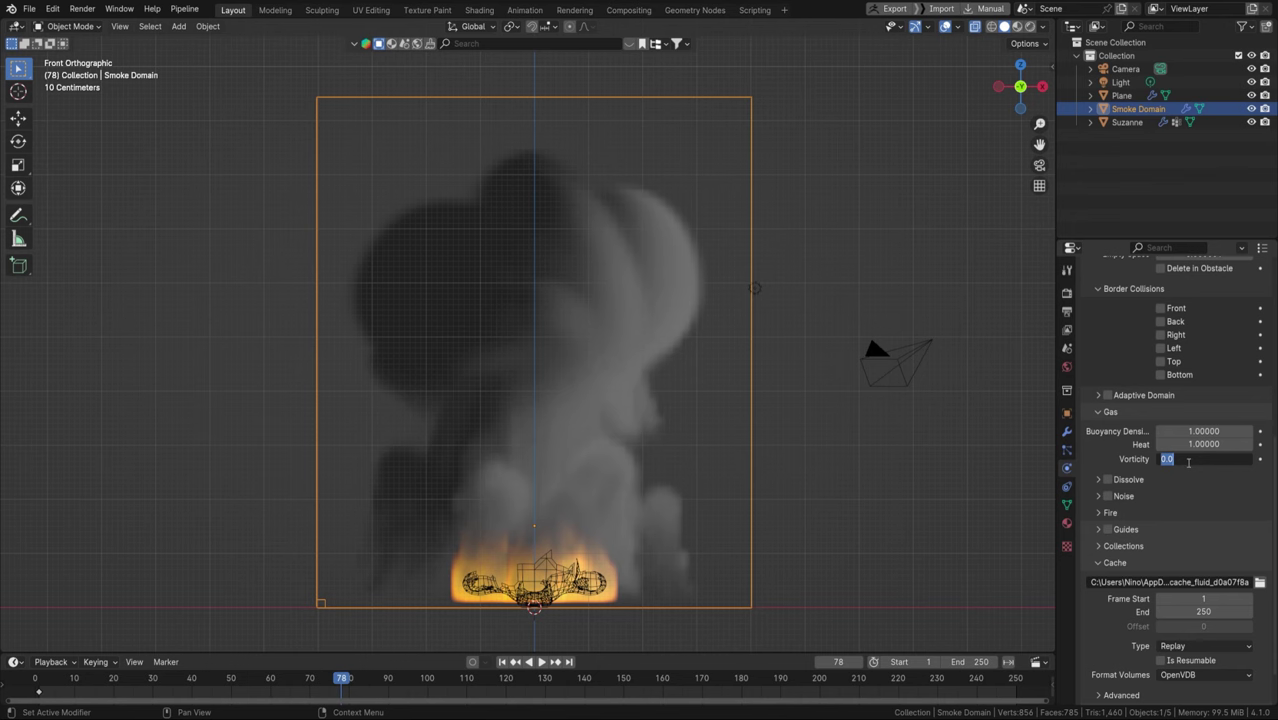
pyautogui.press('BackSpace')
pyautogui.write('0.1')
pyautogui.press('Return')
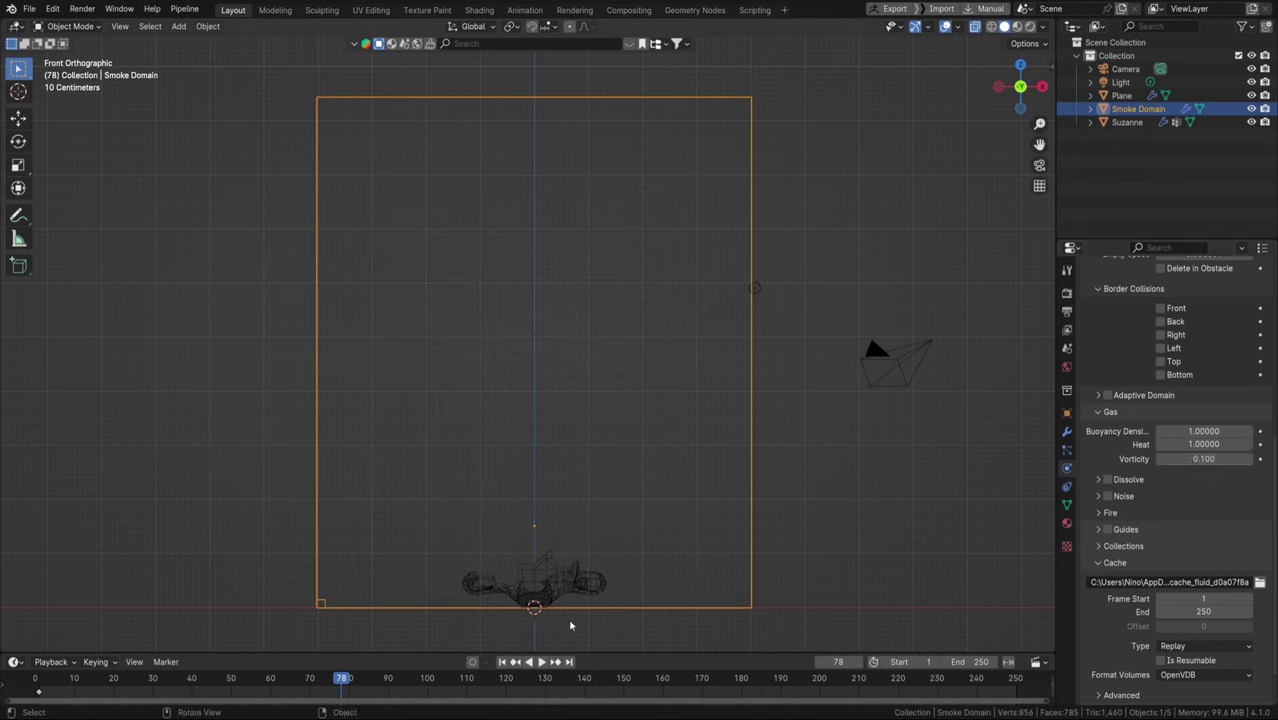
pyautogui.click(502, 661)
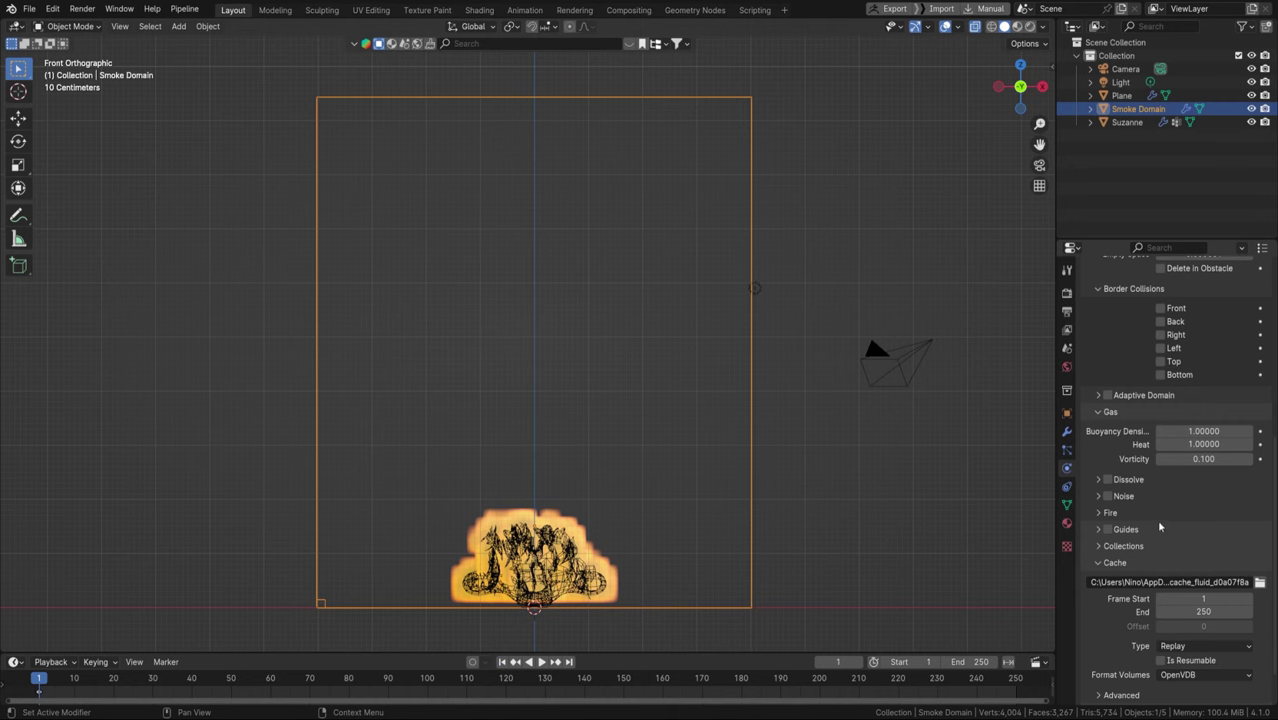
# Expand and enable Noise on the smoke domain, recentring the view on it
pyautogui.click(1108, 496)
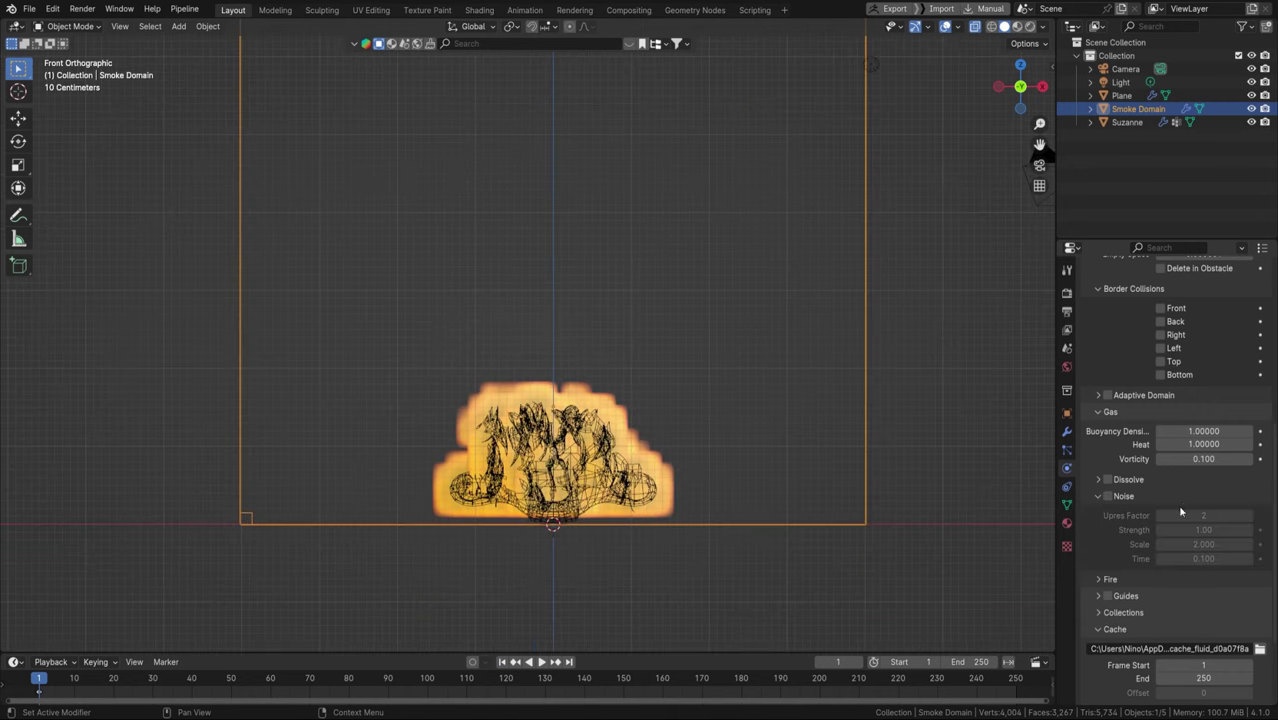
pyautogui.click(1107, 496)
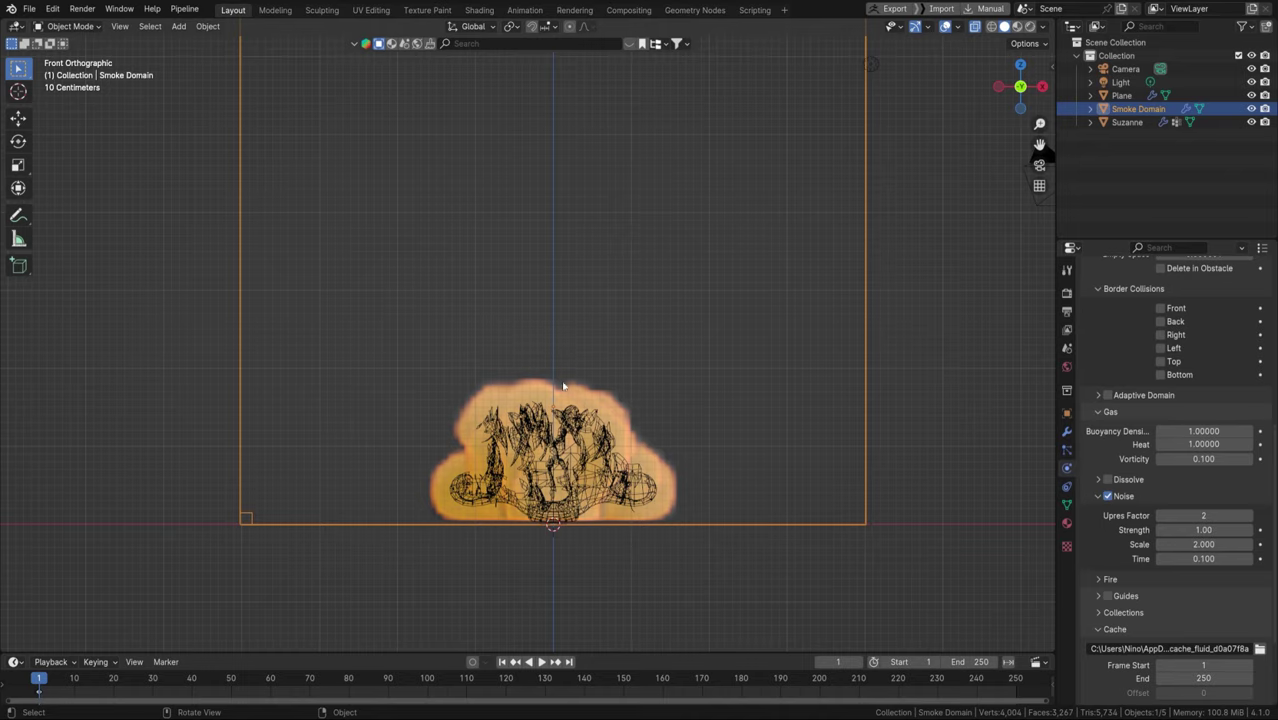
pyautogui.scroll(5, 563, 386)
pyautogui.scroll(-5, 562, 383)
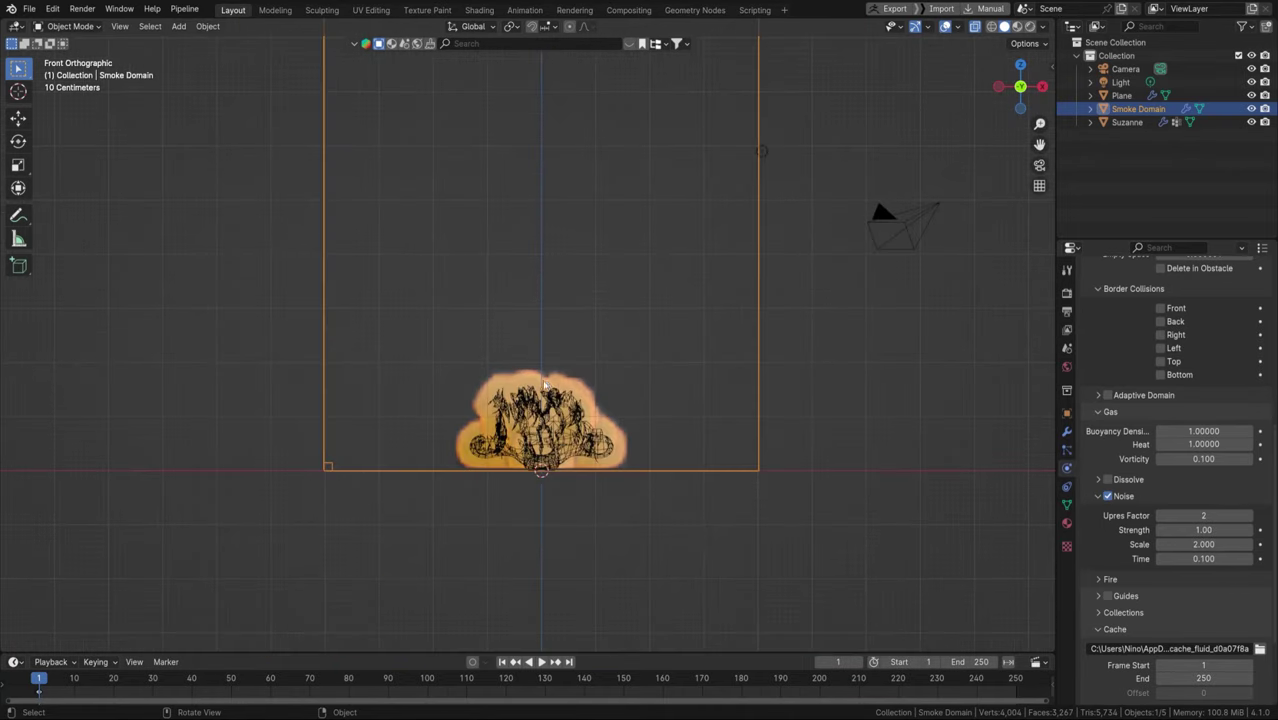
pyautogui.keyDown('shift'); pyautogui.moveTo(547, 357); pyautogui.dragTo(536, 410, button='middle'); pyautogui.keyUp('shift')
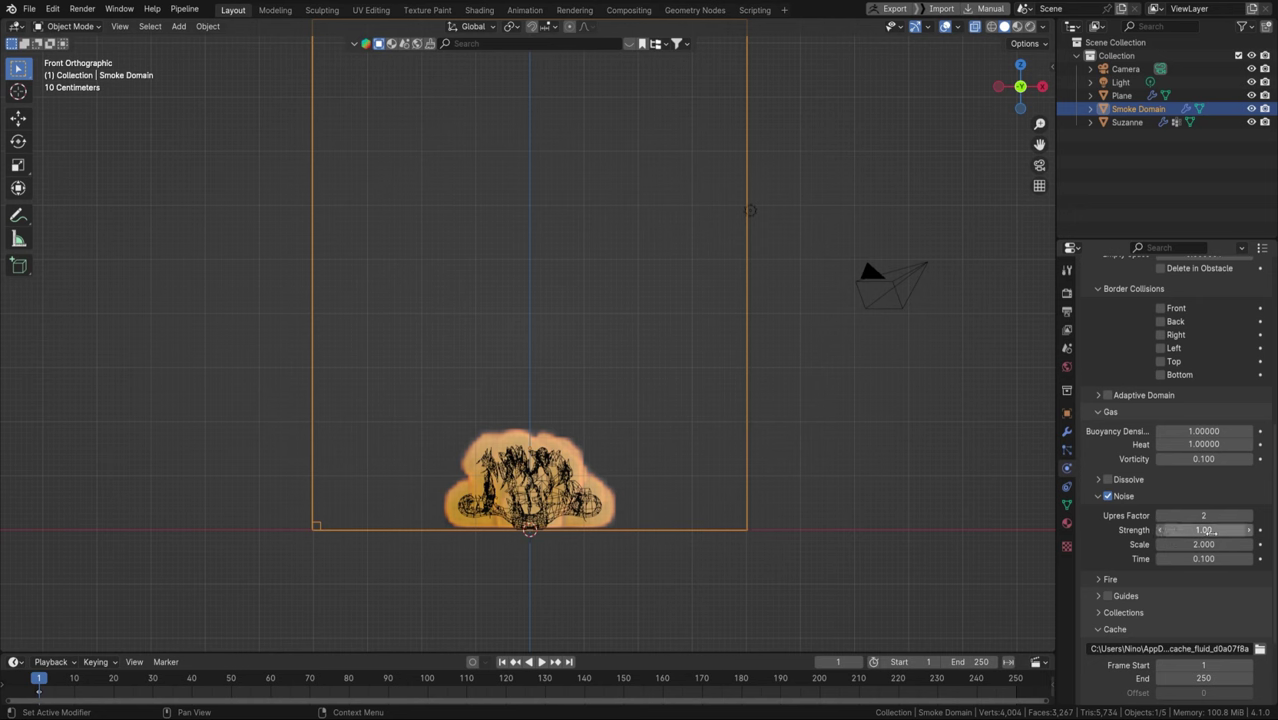
# Lower the domain's fire Reaction Speed from 0.75 to 0.5
pyautogui.scroll(-2, 1125, 530)
pyautogui.click(1121, 524)
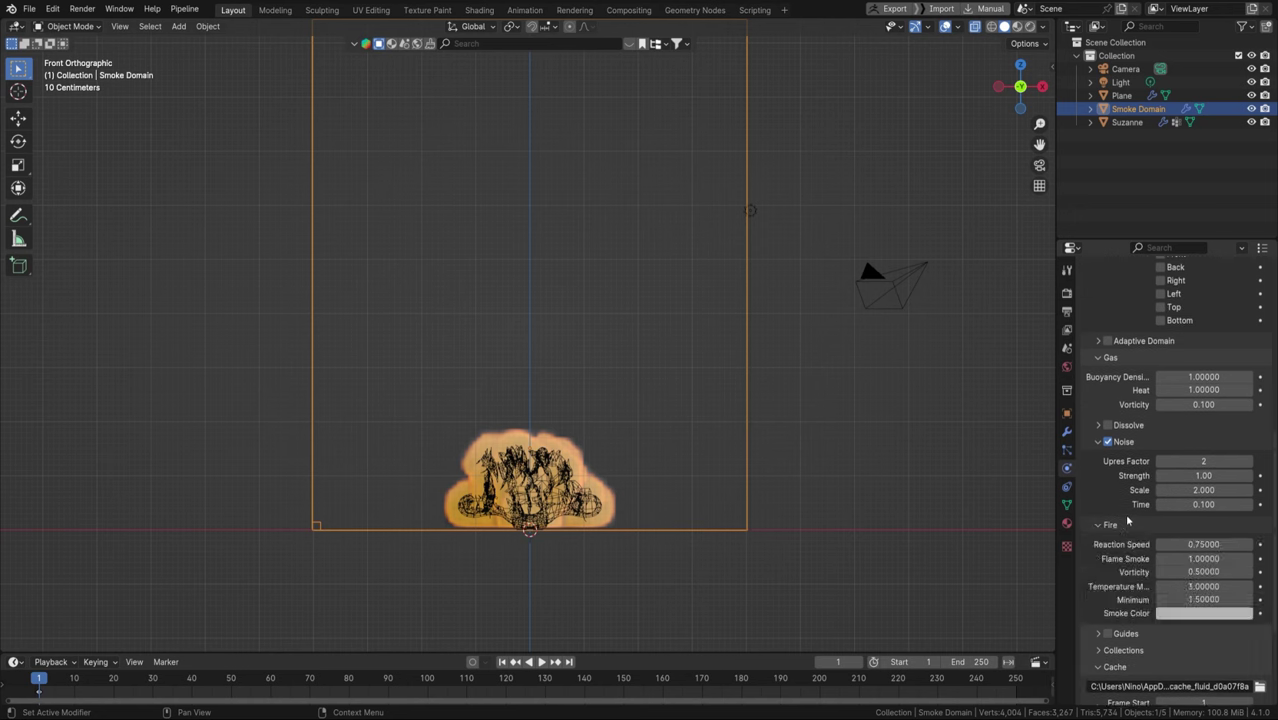
pyautogui.scroll(-1, 1127, 521)
pyautogui.click(1192, 517)
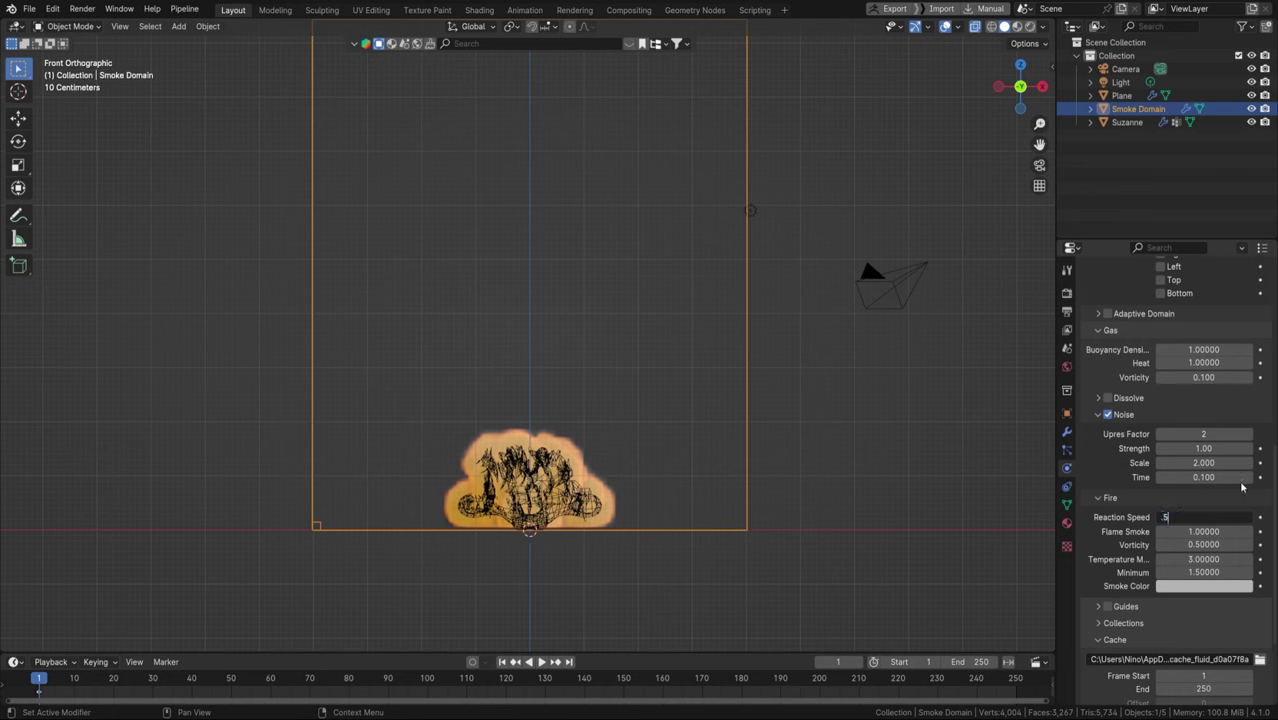
pyautogui.press('Return')
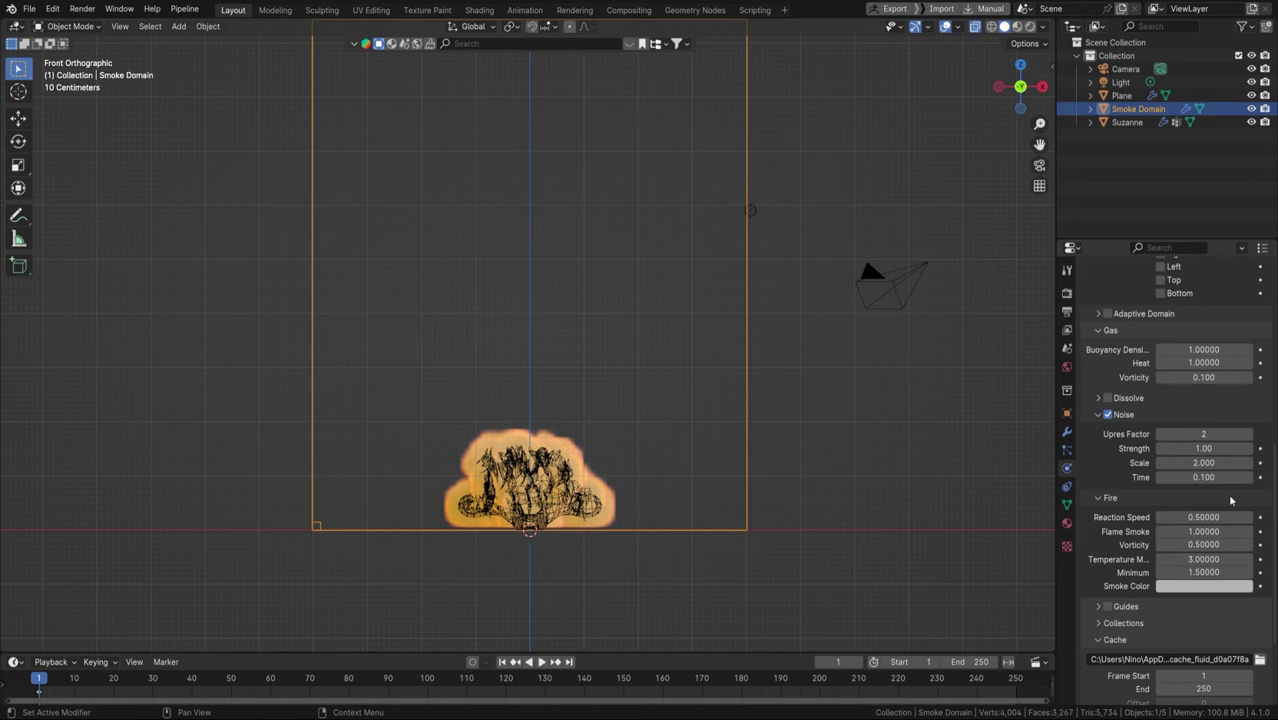
pyautogui.scroll(8, 1227, 493)
# Play the animation to re-simulate the smoke, stopping partway through
pyautogui.press('space')
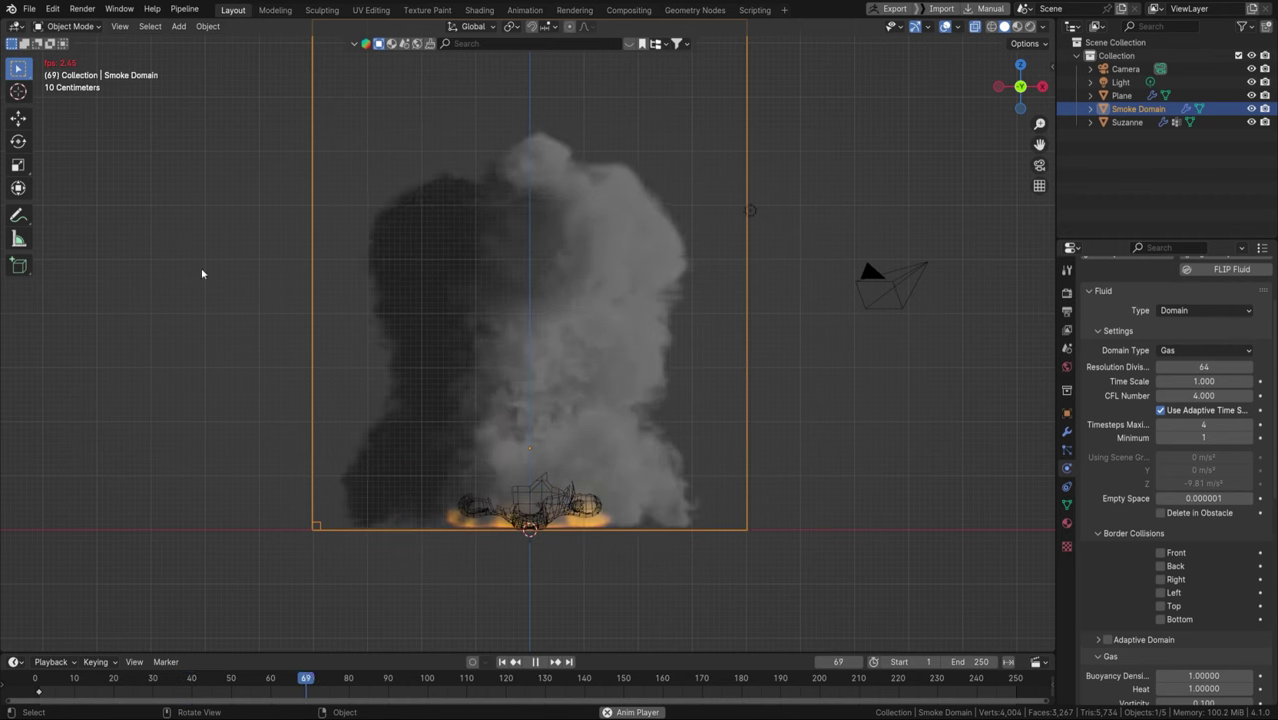
pyautogui.click(205, 275)
pyautogui.press('space')
pyautogui.scroll(-1, 420, 386)
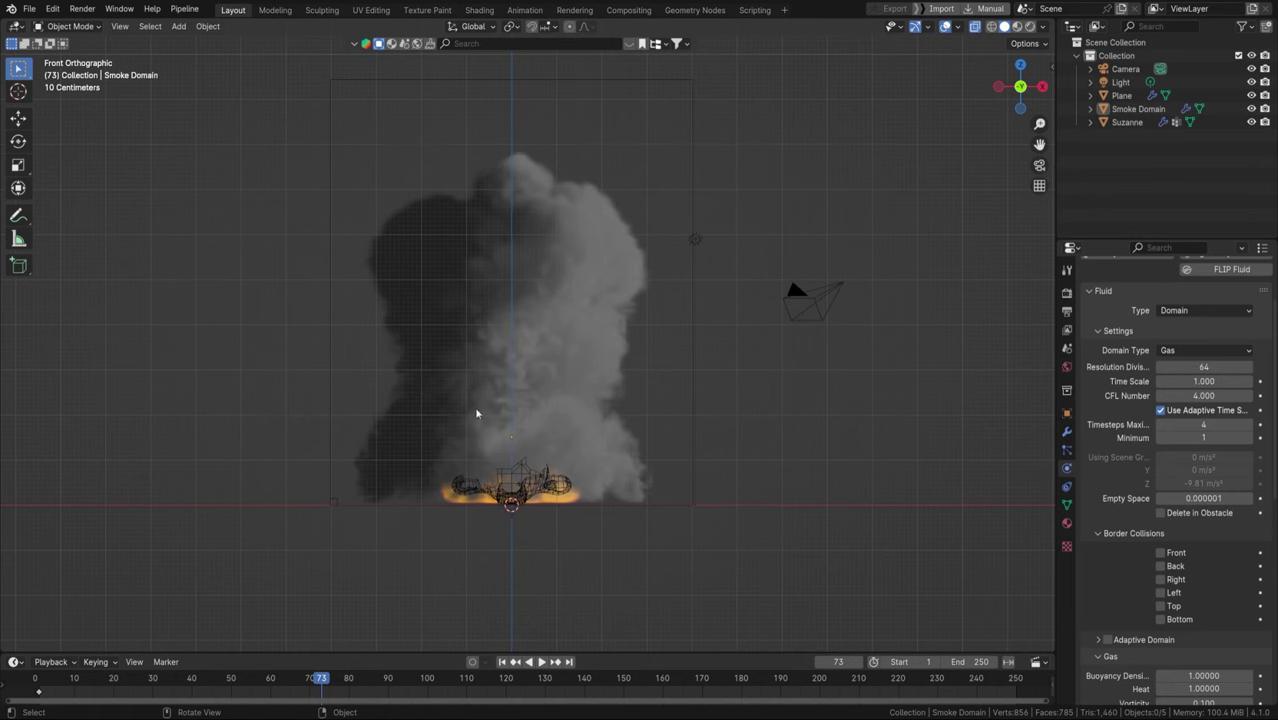
# Hide the viewport overlays and show the fire at frame 26, centred in view
pyautogui.click(944, 28)
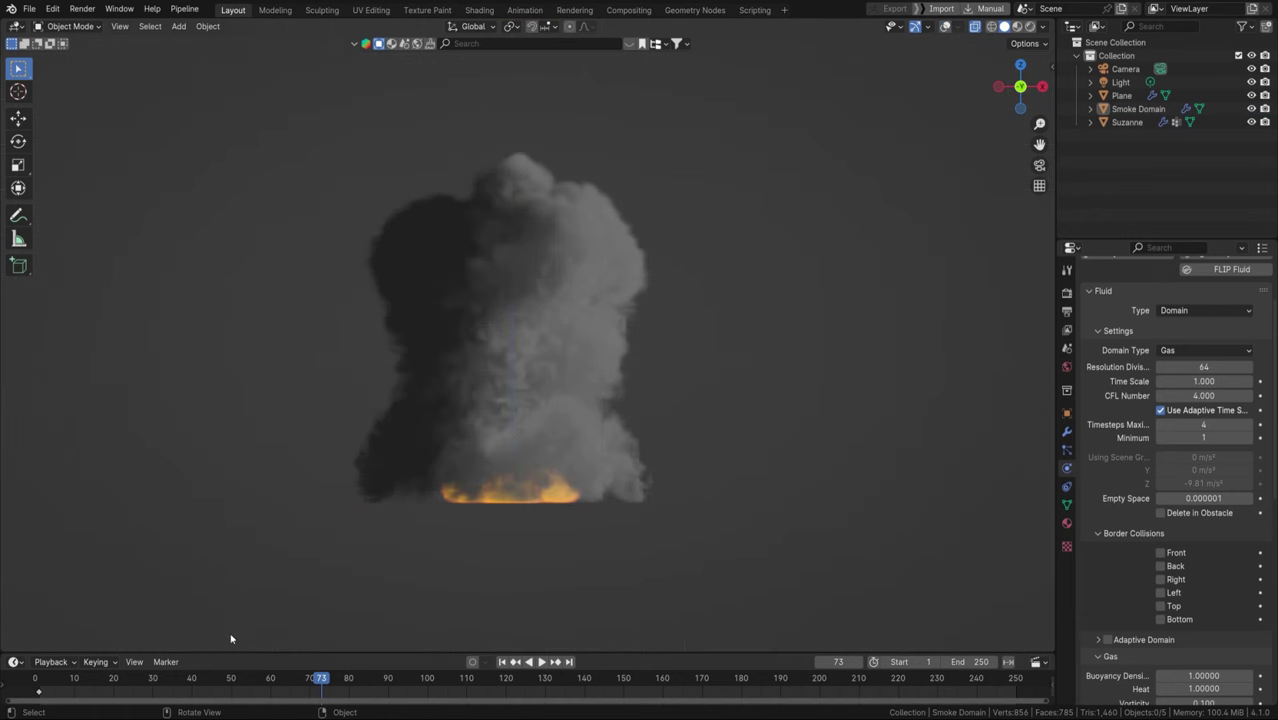
pyautogui.click(187, 680)
pyautogui.click(136, 680)
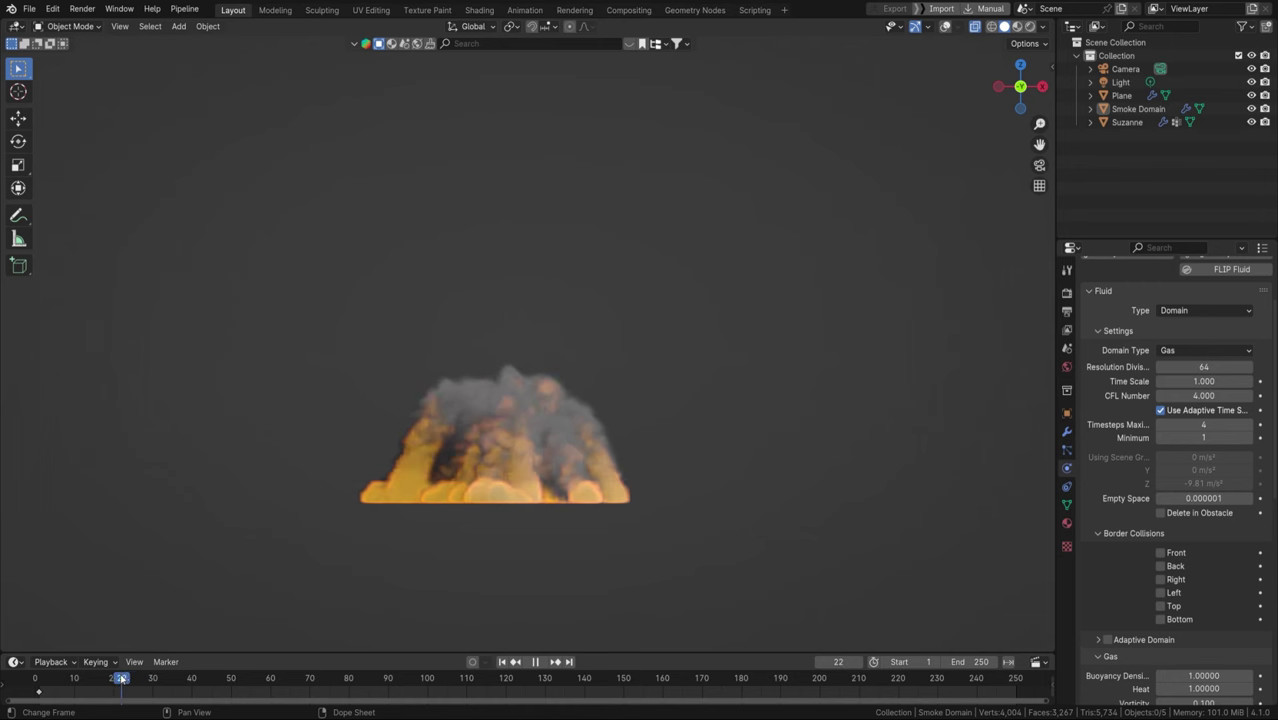
pyautogui.press('space')
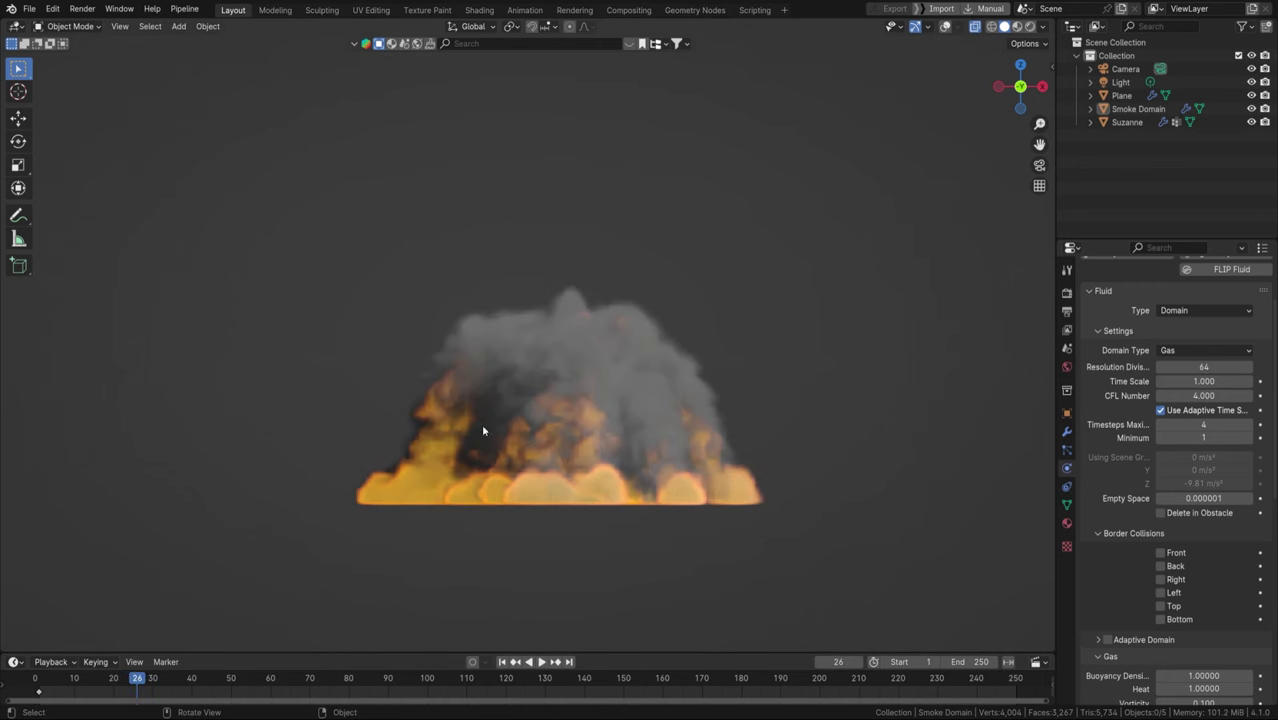
pyautogui.keyDown('shift'); pyautogui.moveTo(590, 409); pyautogui.dragTo(499, 435, button='middle'); pyautogui.keyUp('shift')
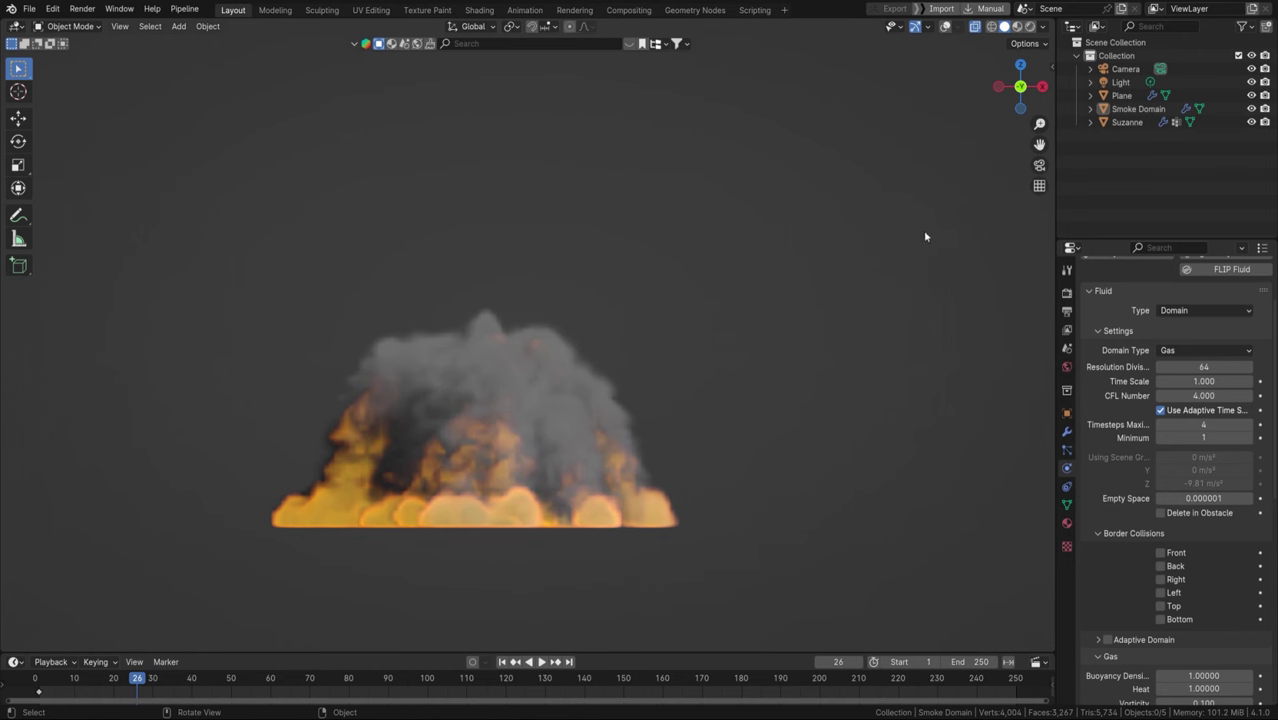
pyautogui.scroll(3, 1113, 369)
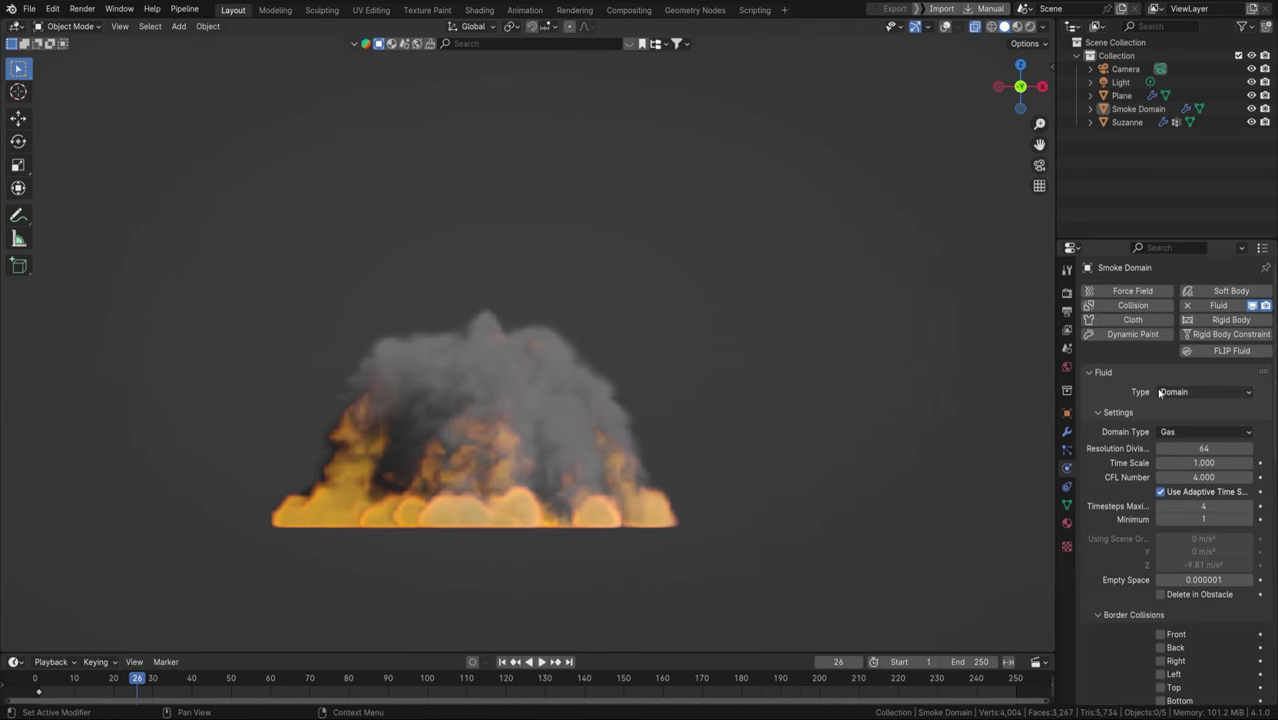
# Set the render engine to Cycles with GPU Compute as the device
pyautogui.click(1066, 292)
pyautogui.click(1210, 291)
pyautogui.click(1196, 325)
pyautogui.click(1194, 324)
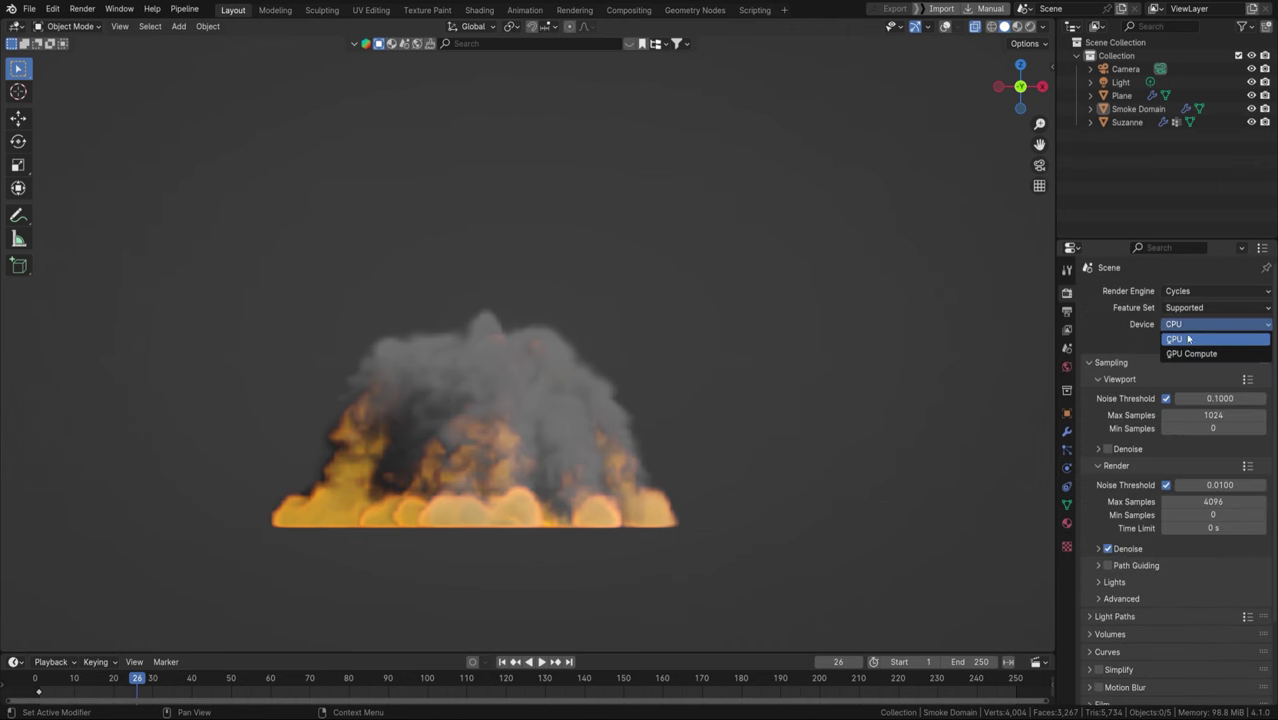
pyautogui.click(1188, 353)
# Switch the viewport to Rendered shading and split it into a second area
pyautogui.click(1031, 27)
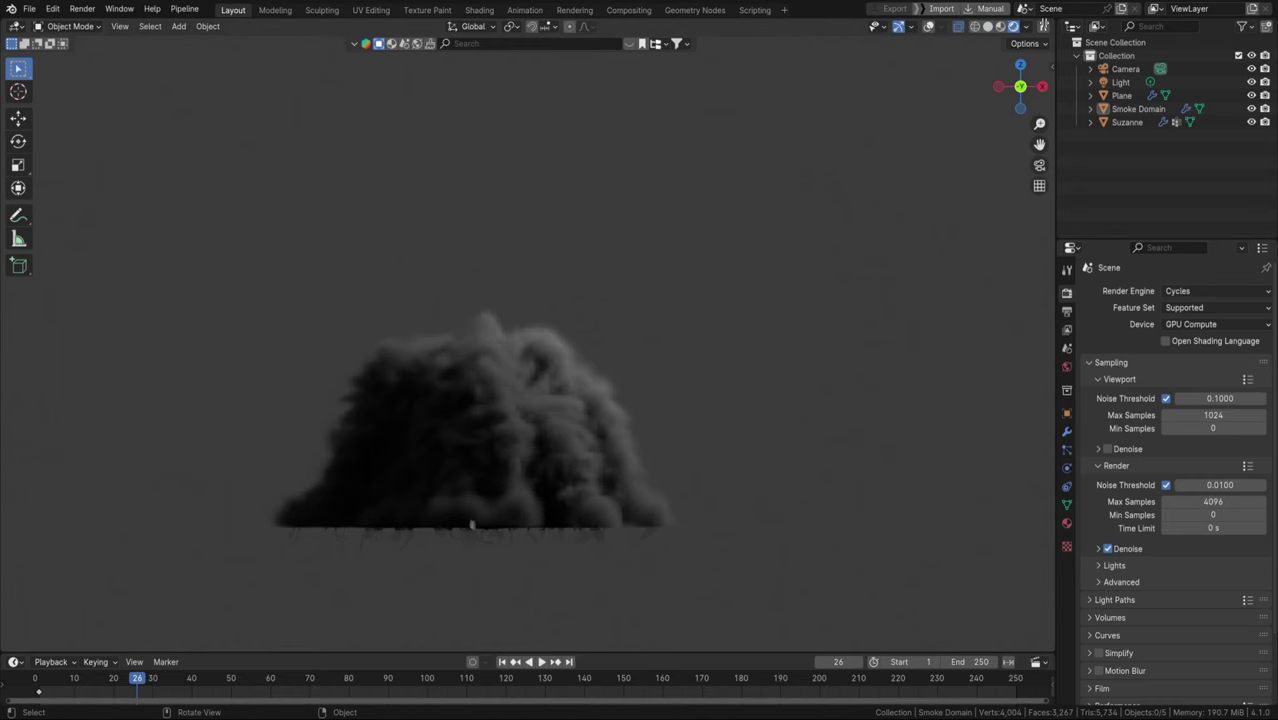
pyautogui.moveTo(1050, 18); pyautogui.dragTo(640, 15)
pyautogui.click(657, 26)
# Make the new area a Shader Editor framing the domain material's nodes
pyautogui.click(705, 146)
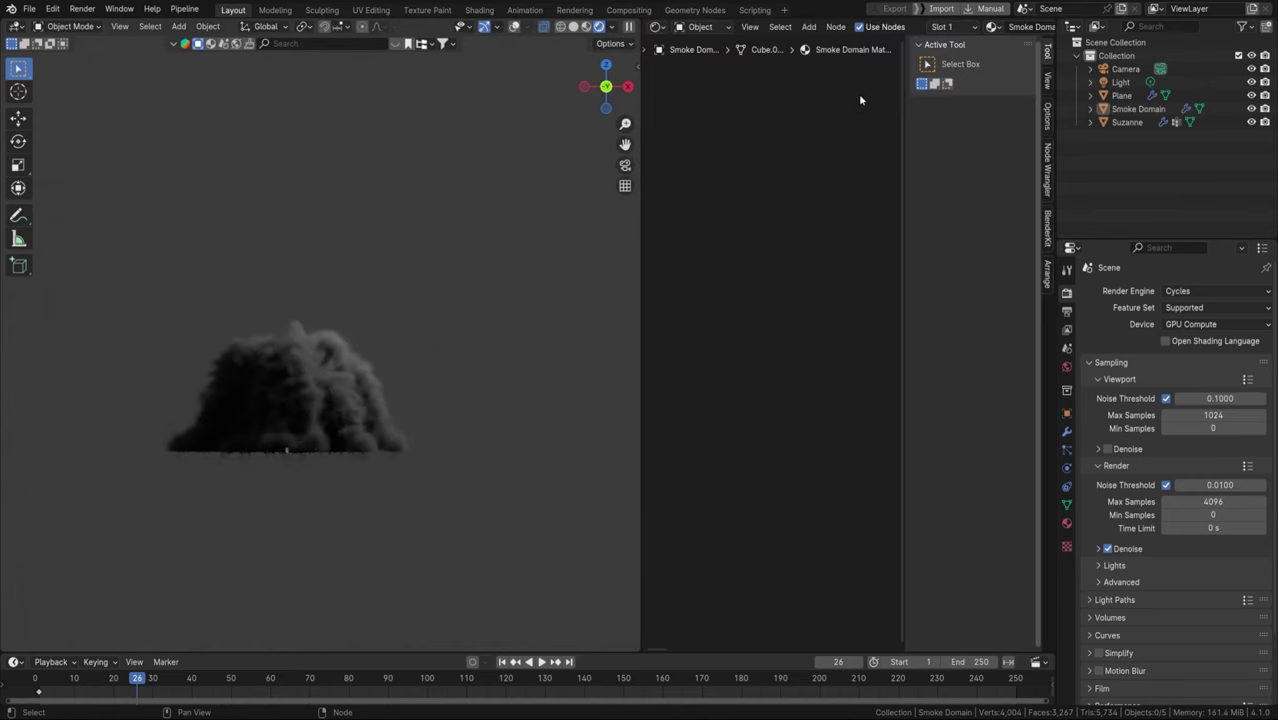
pyautogui.press('Home')
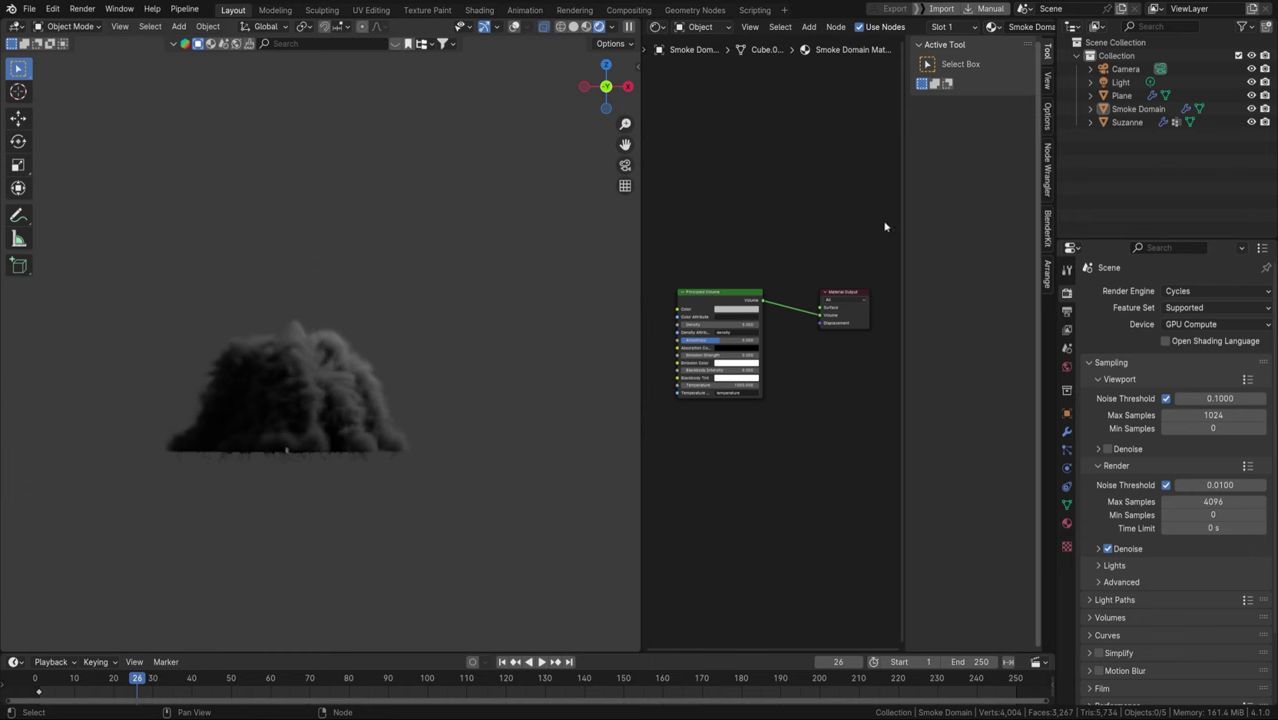
pyautogui.moveTo(908, 241); pyautogui.dragTo(985, 241)
pyautogui.scroll(3, 665, 320)
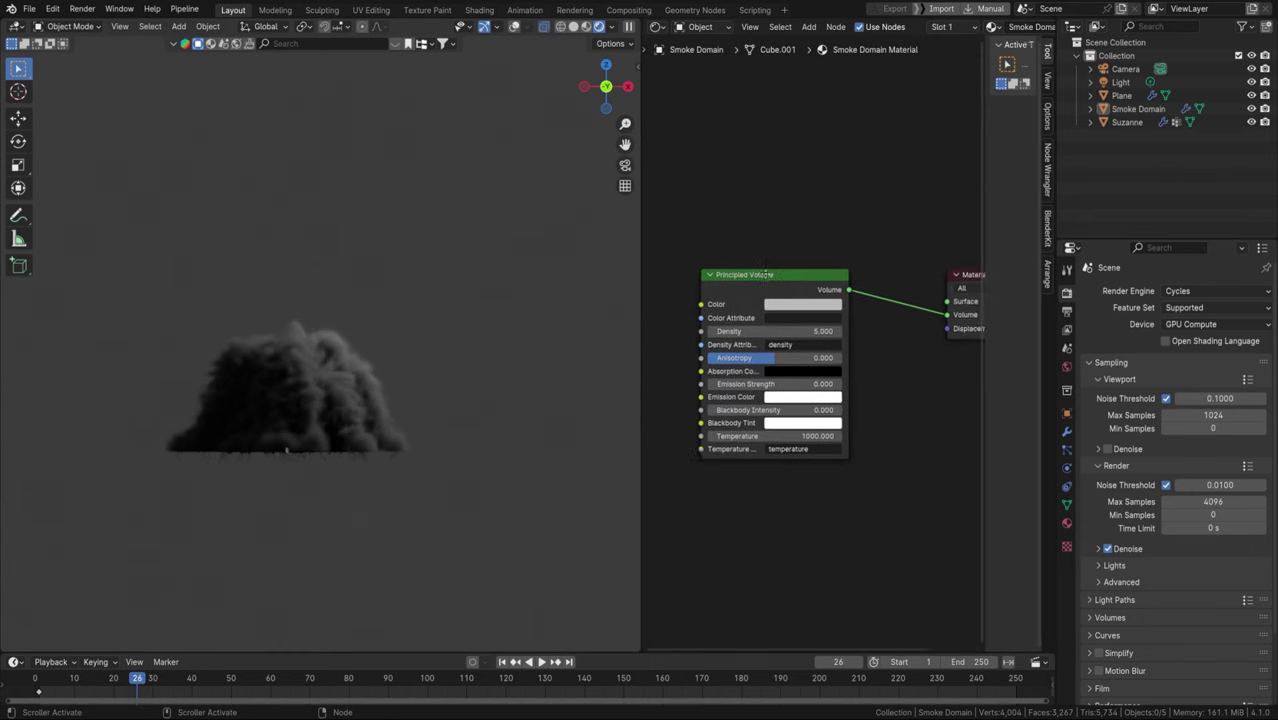
pyautogui.scroll(-3, 831, 260)
pyautogui.moveTo(743, 285); pyautogui.dragTo(797, 295, button='middle')
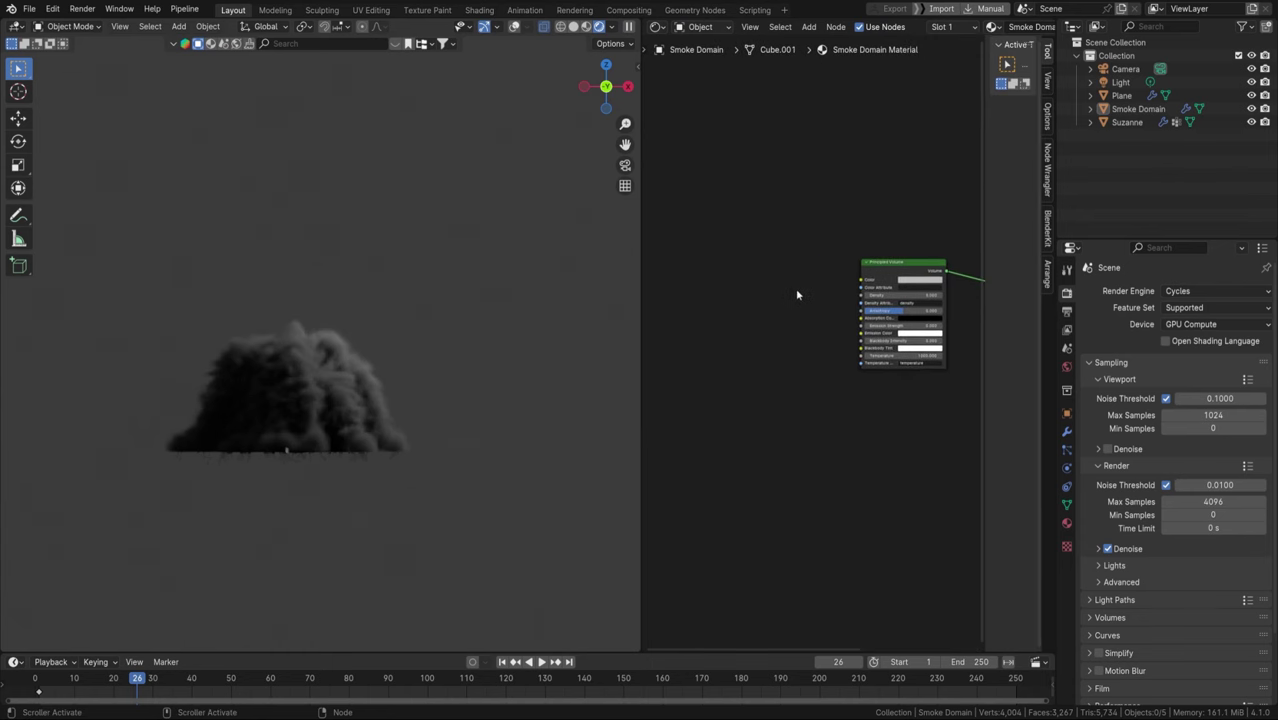
pyautogui.scroll(2, 753, 300)
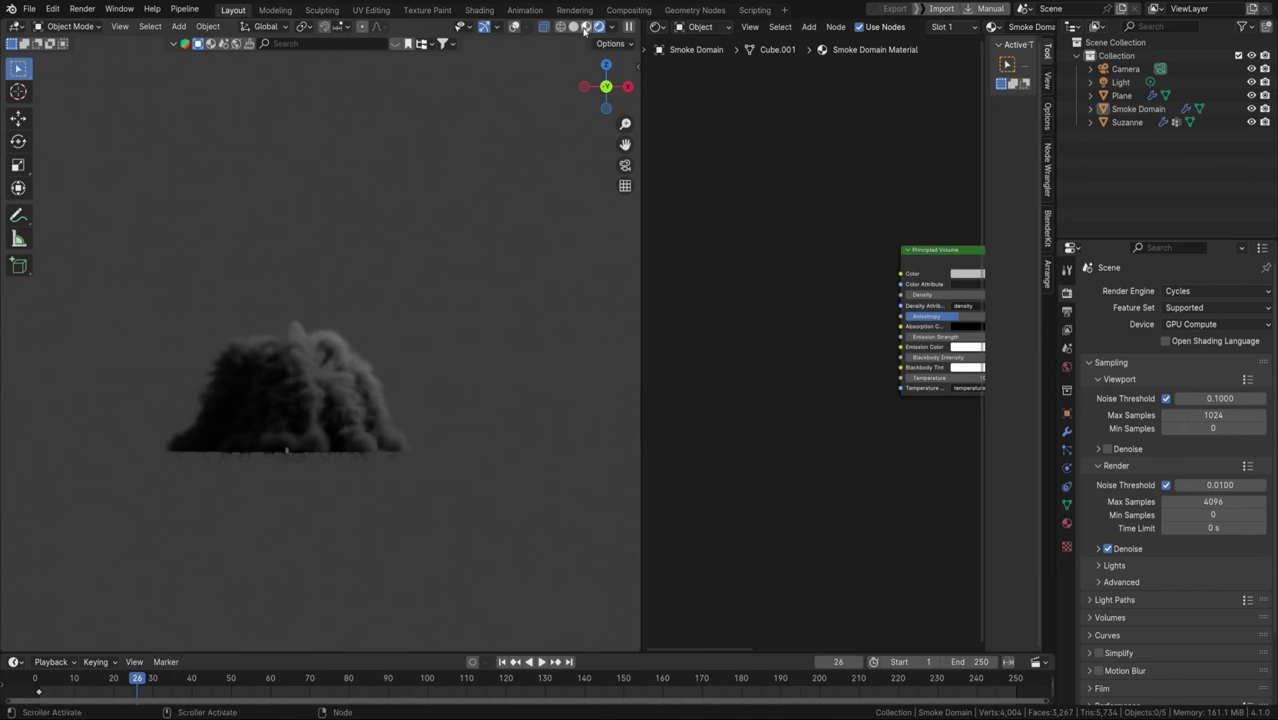
# Show the viewport overlays and grid, select the Smoke Domain, and frame it
pyautogui.click(514, 26)
pyautogui.click(432, 84)
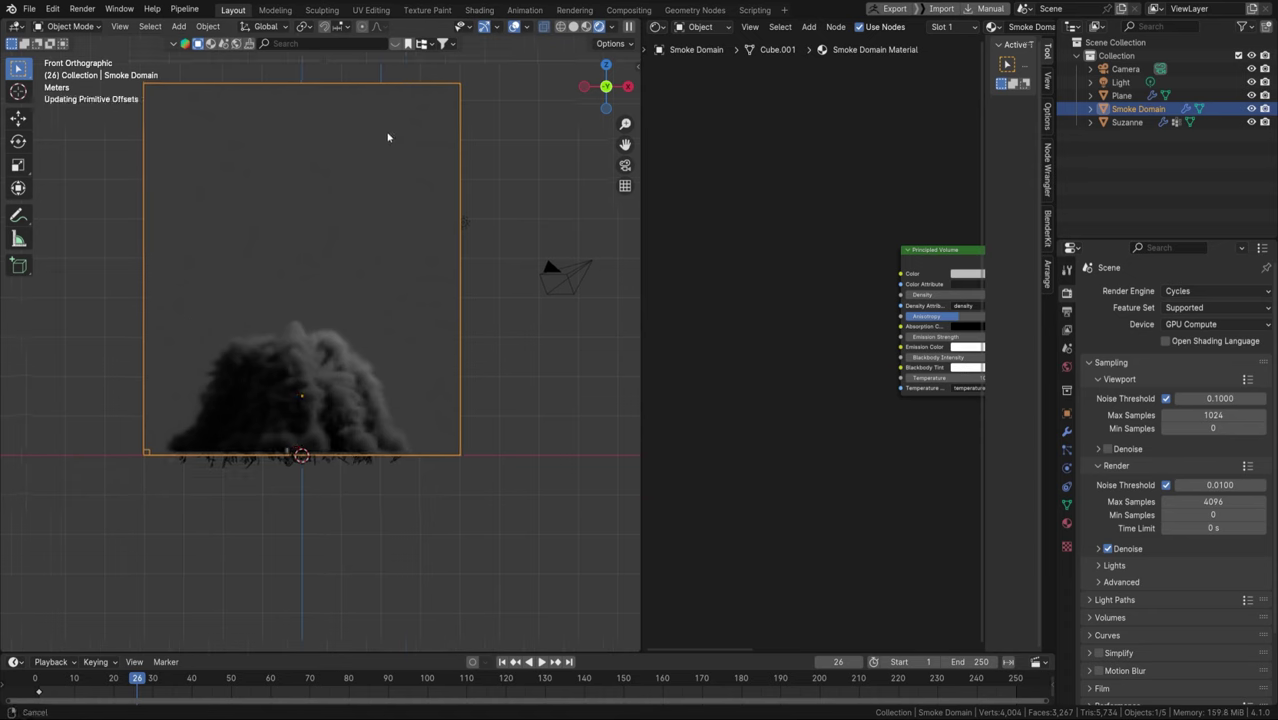
pyautogui.keyDown('shift'); pyautogui.moveTo(388, 134); pyautogui.dragTo(536, 109, button='middle'); pyautogui.keyUp('shift')
pyautogui.keyDown('shift'); pyautogui.moveTo(325, 496); pyautogui.dragTo(349, 378, button='middle'); pyautogui.keyUp('shift')
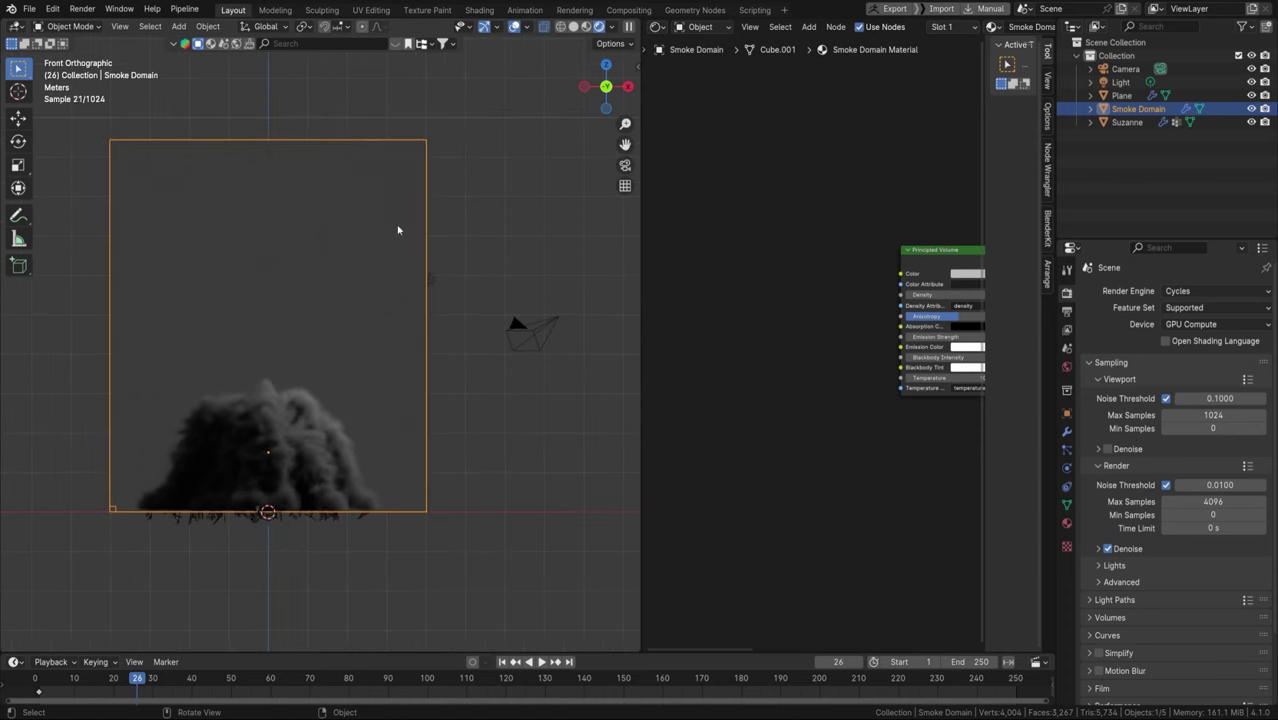
pyautogui.keyDown('ctrl'); pyautogui.hscroll(-3, 334, 237); pyautogui.keyUp('ctrl')
pyautogui.scroll(2, 320, 245)
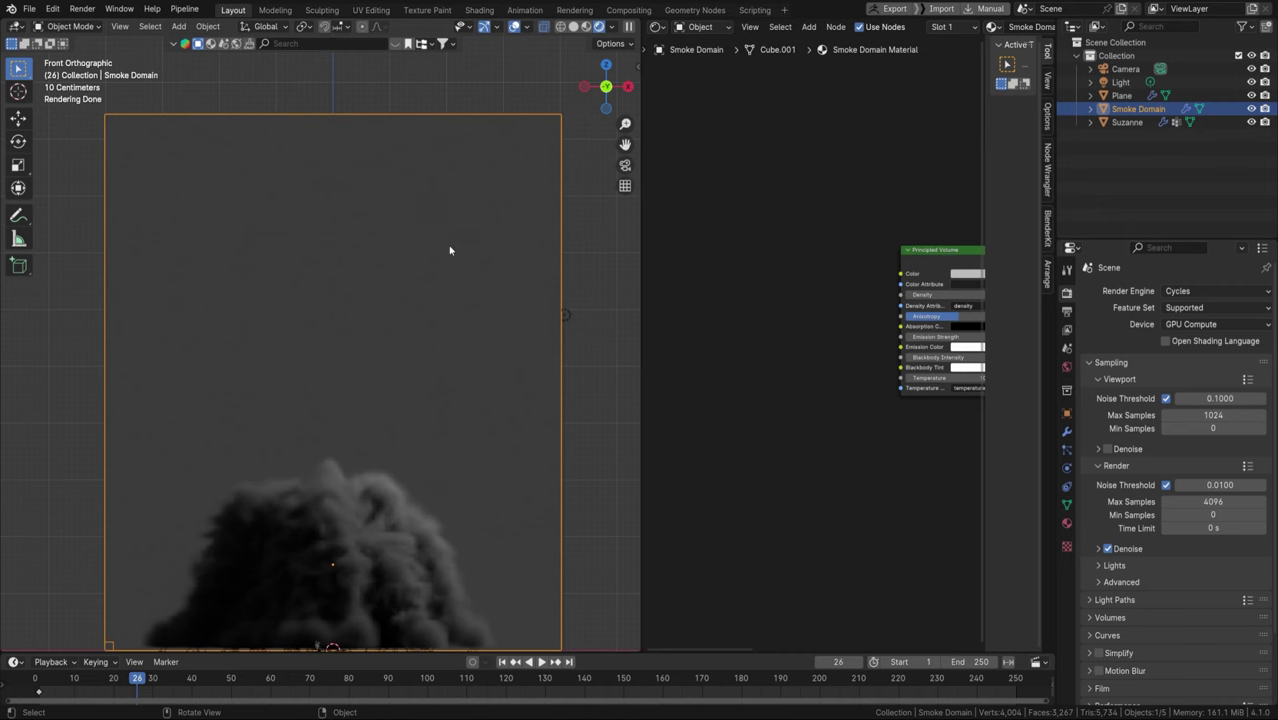
pyautogui.scroll(-2, 450, 250)
pyautogui.keyDown('ctrl'); pyautogui.hscroll(3, 839, 265); pyautogui.keyUp('ctrl')
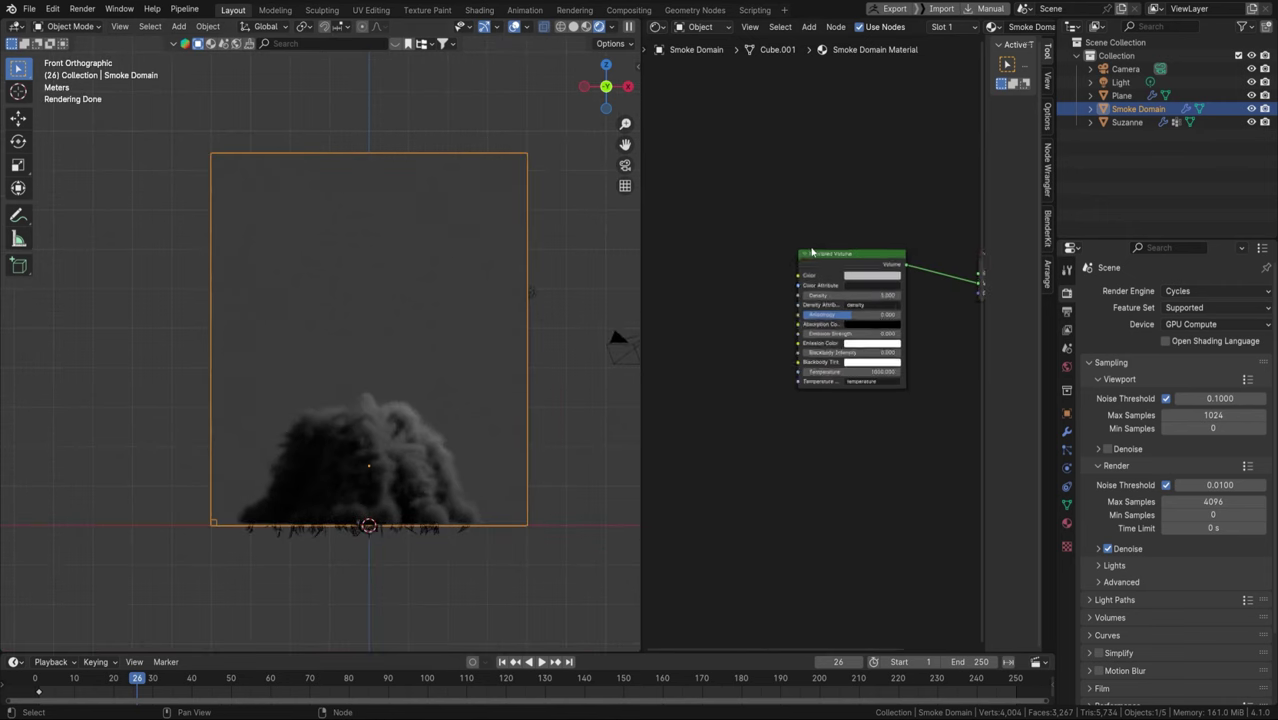
pyautogui.keyDown('ctrl'); pyautogui.hscroll(-3, 813, 225); pyautogui.keyUp('ctrl')
# Add a Volume Info node (searched as VLI) left of the Principled Volume
pyautogui.hotkey('shift', 'a')
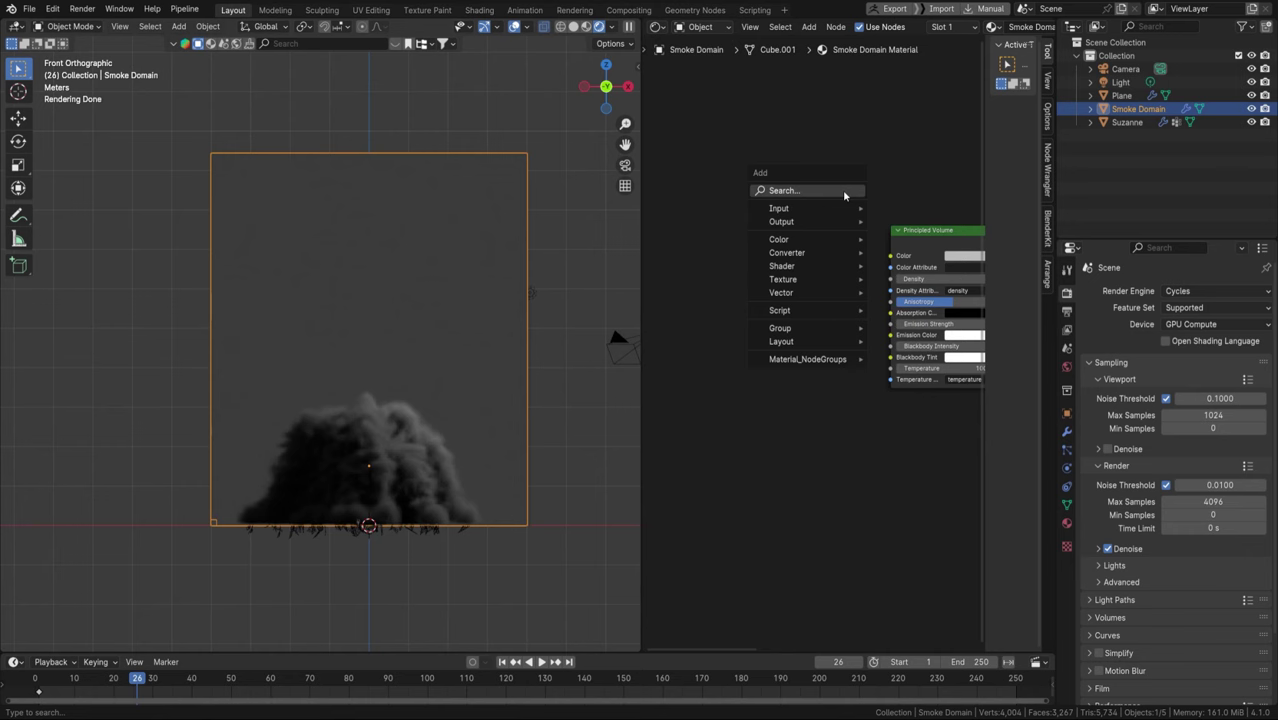
pyautogui.click(843, 190)
pyautogui.press('Escape')
pyautogui.hotkey('shift', 'a')
pyautogui.write('VL')
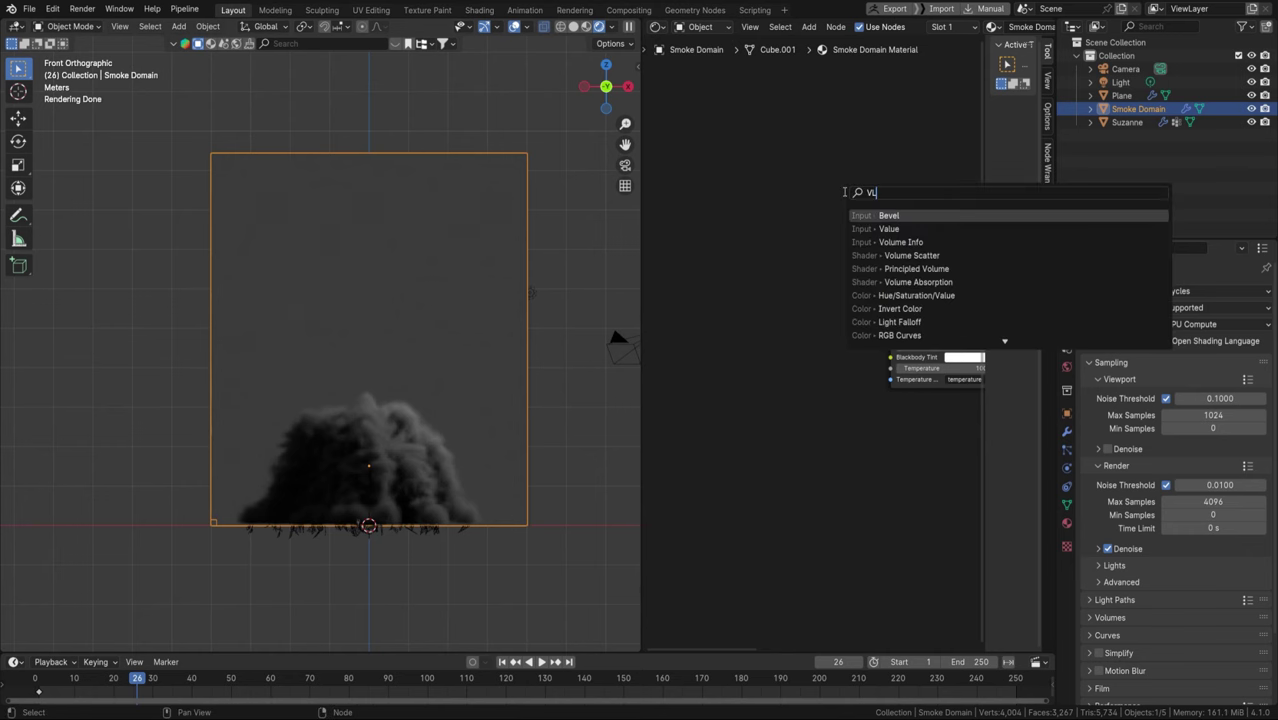
pyautogui.write('I')
pyautogui.press('Return')
pyautogui.click(829, 240)
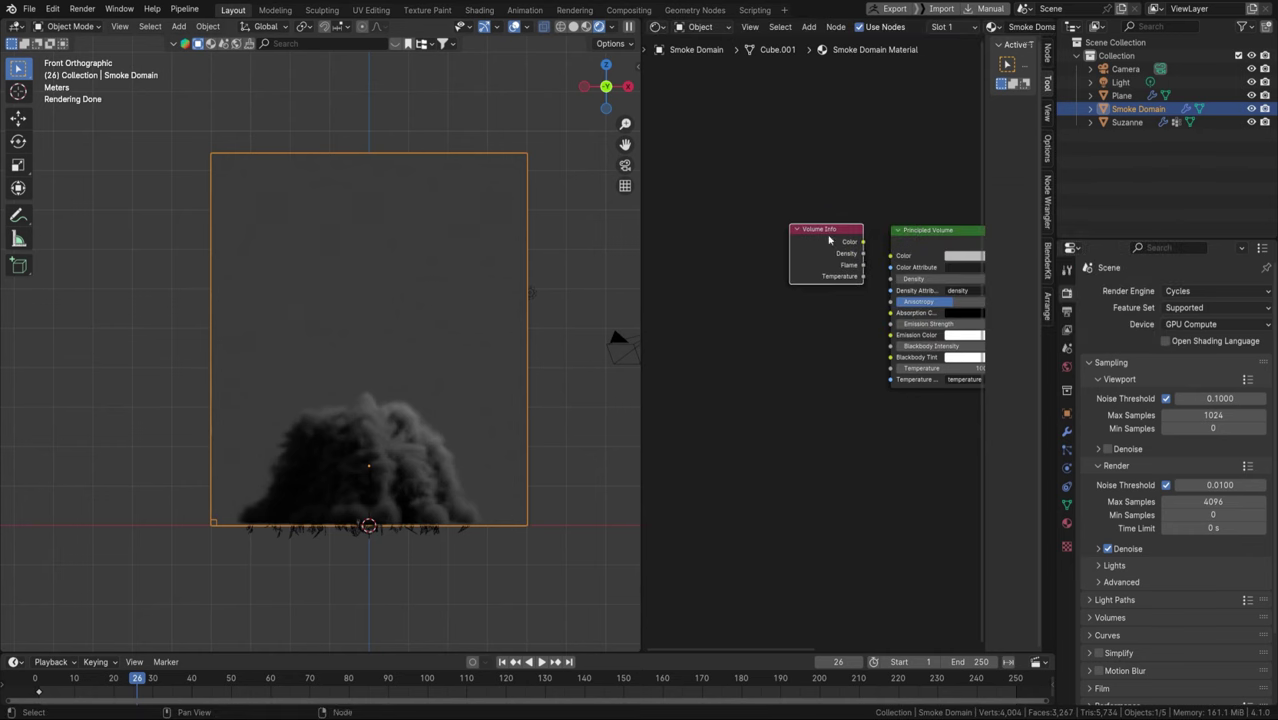
pyautogui.press('Home')
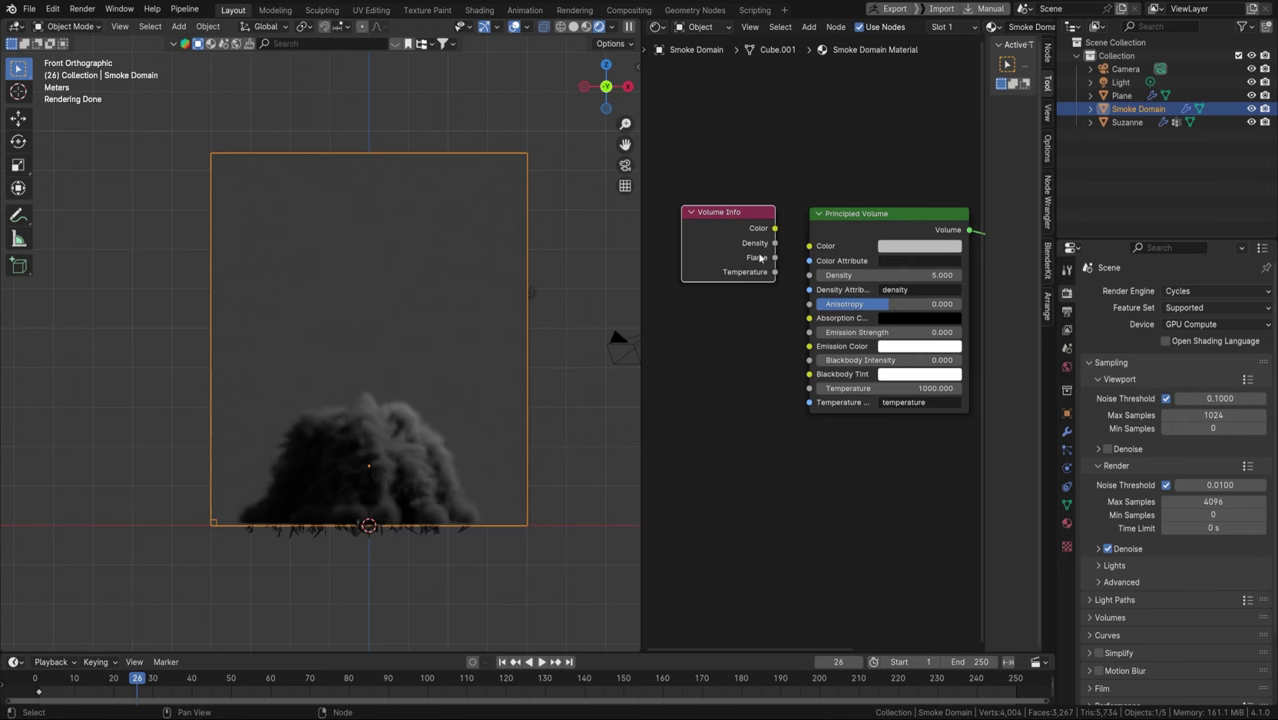
pyautogui.moveTo(759, 244); pyautogui.dragTo(808, 275)
# Link Density to Density, and Flame to Emission Strength and Emission Color
pyautogui.moveTo(790, 300); pyautogui.dragTo(828, 268, button='middle')
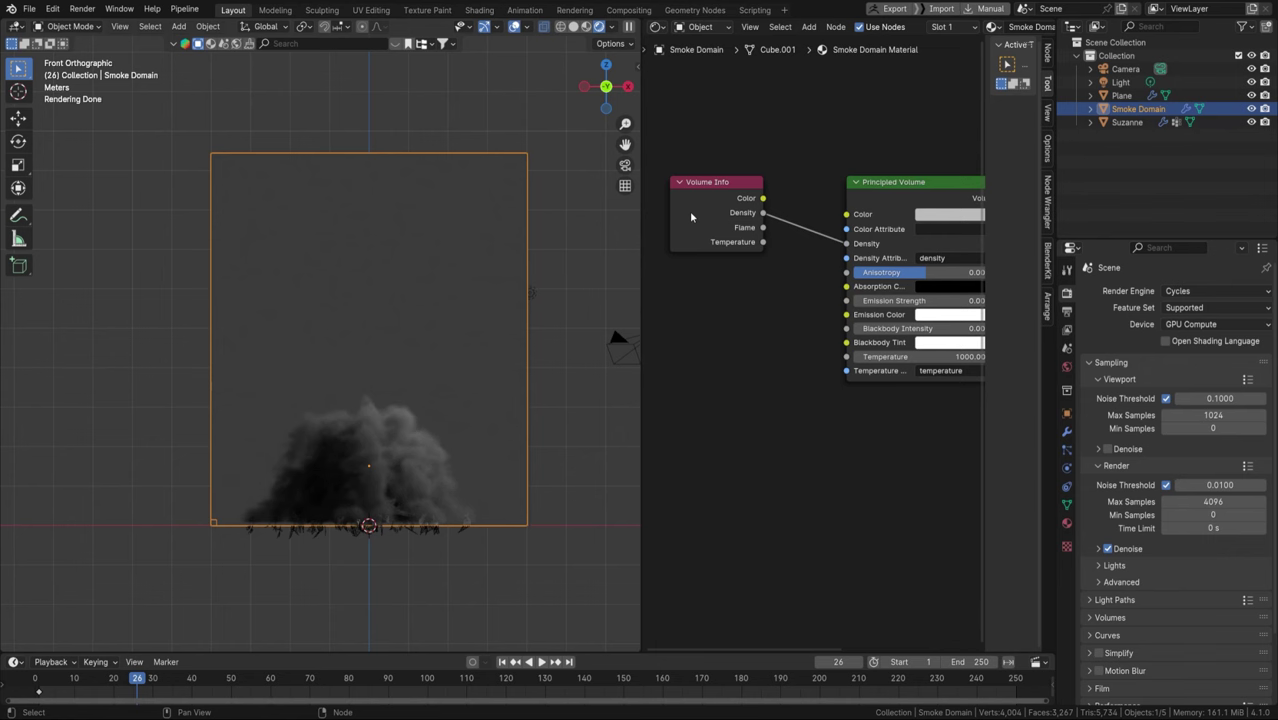
pyautogui.moveTo(762, 230); pyautogui.dragTo(827, 301)
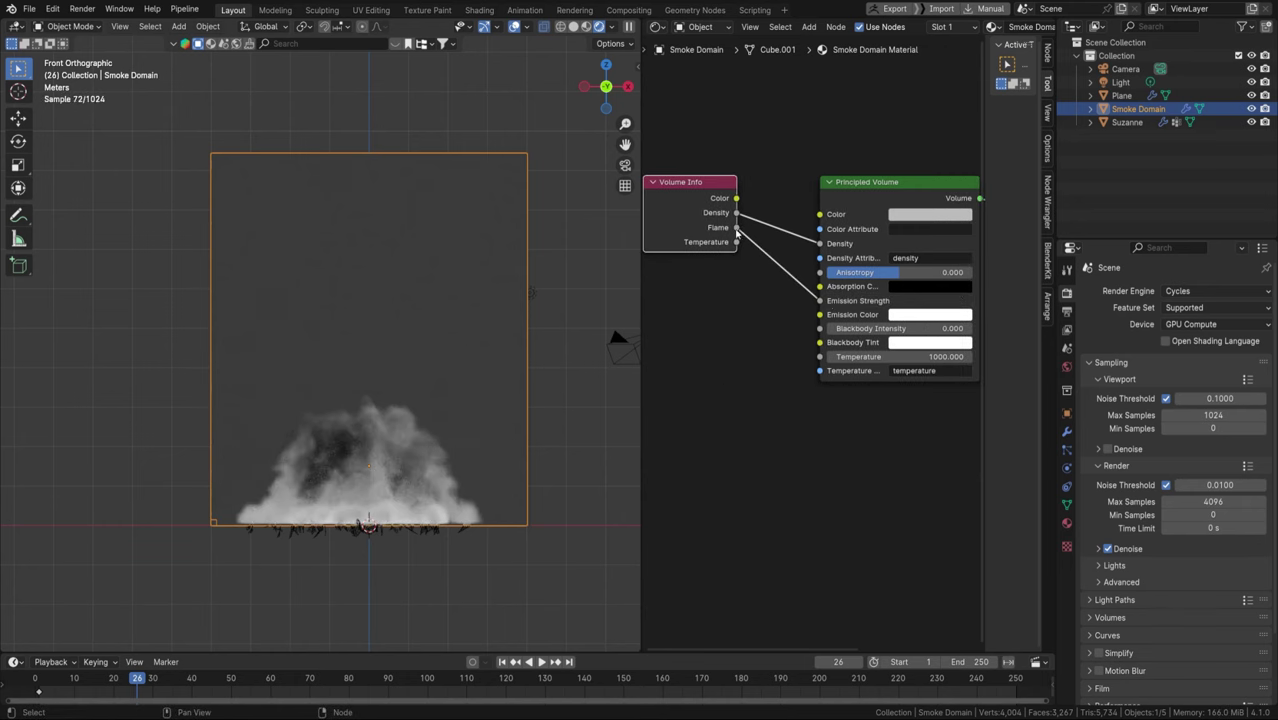
pyautogui.moveTo(737, 228); pyautogui.dragTo(820, 314)
# Insert a Color Ramp node into the Flame-to-Emission Color link
pyautogui.hotkey('shift', 'a')
pyautogui.write('color')
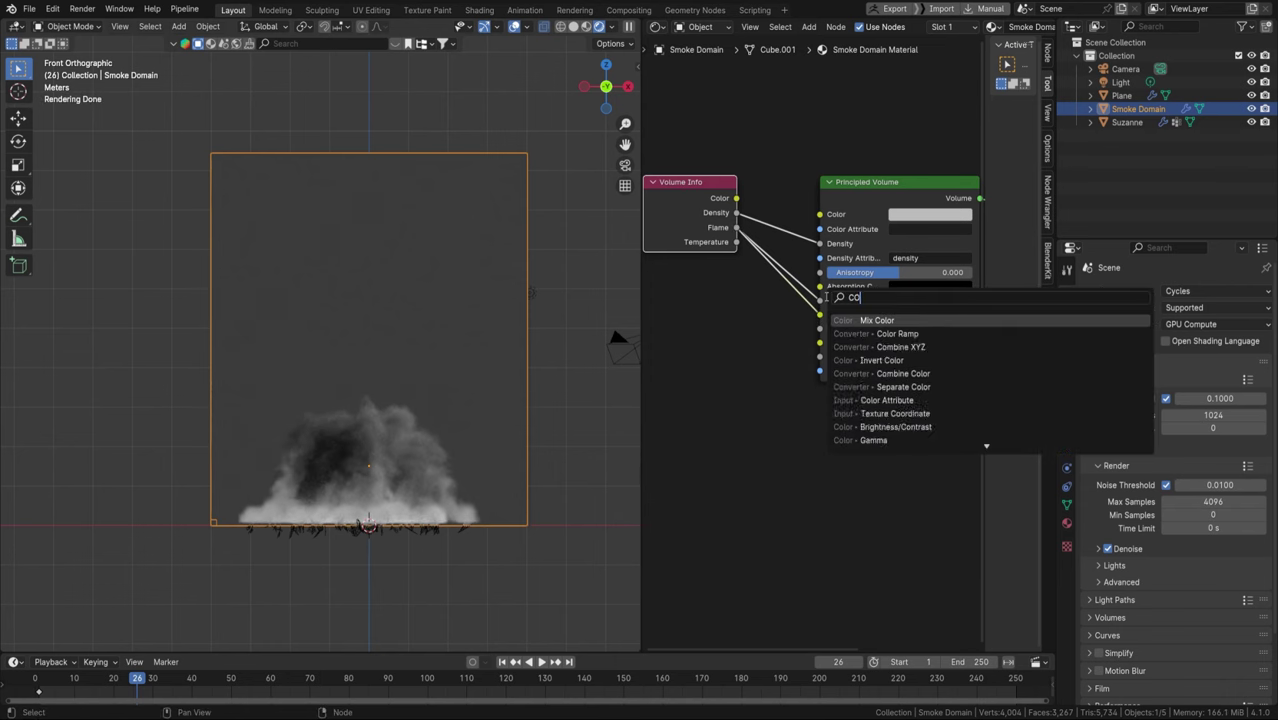
pyautogui.press('Return')
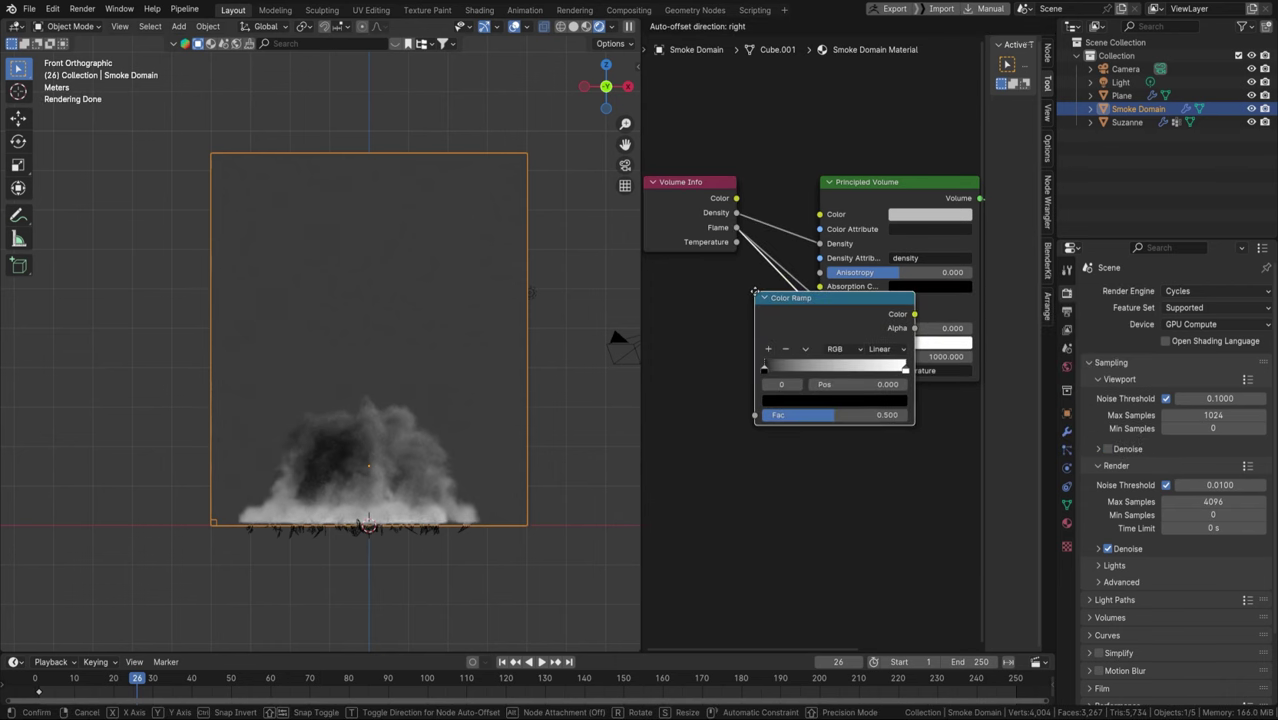
pyautogui.click(778, 305)
pyautogui.scroll(-2, 866, 317)
pyautogui.scroll(3, 801, 347)
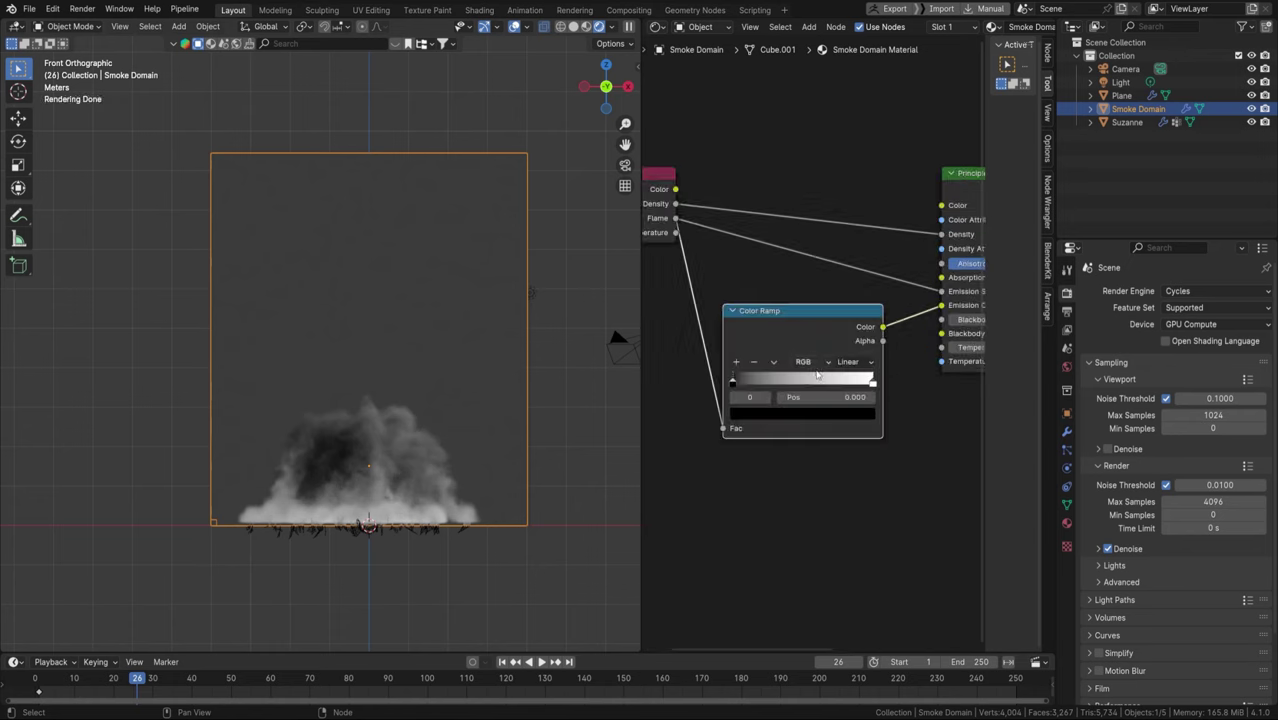
pyautogui.scroll(1, 775, 340)
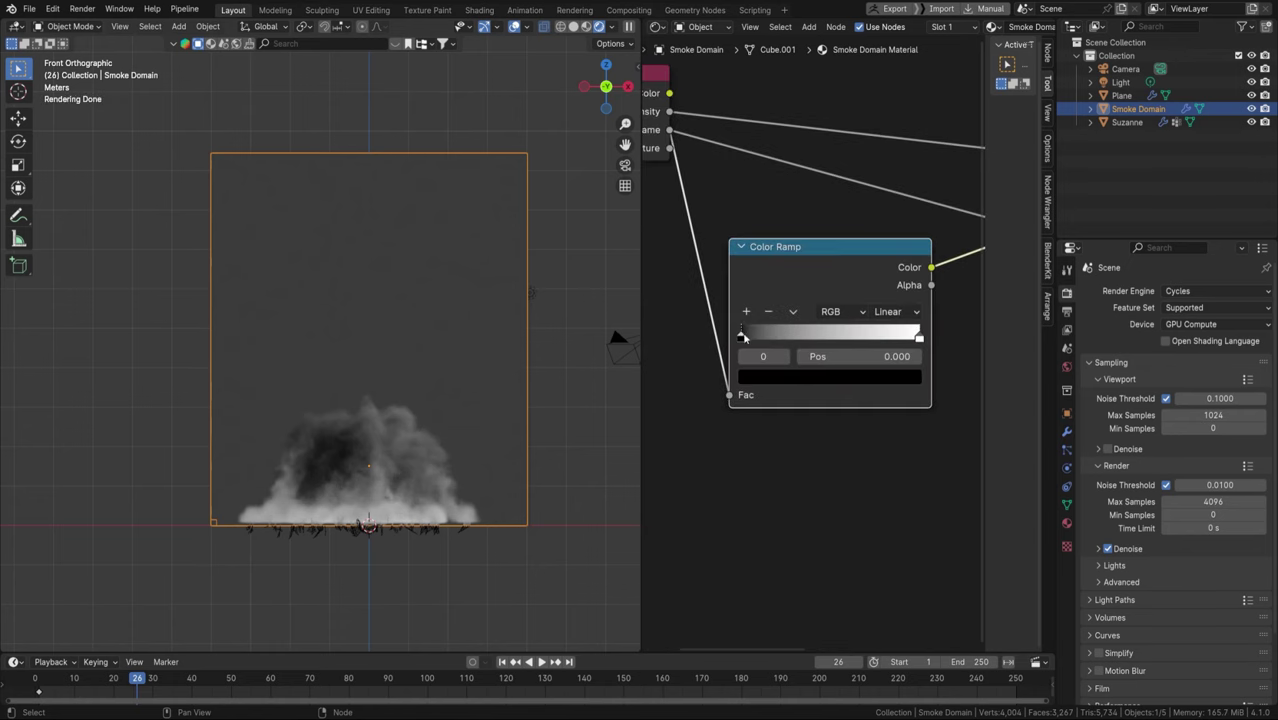
# Shape the ramp as black, white at about 0.743, then black at about 0.816
pyautogui.moveTo(744, 334); pyautogui.dragTo(790, 345)
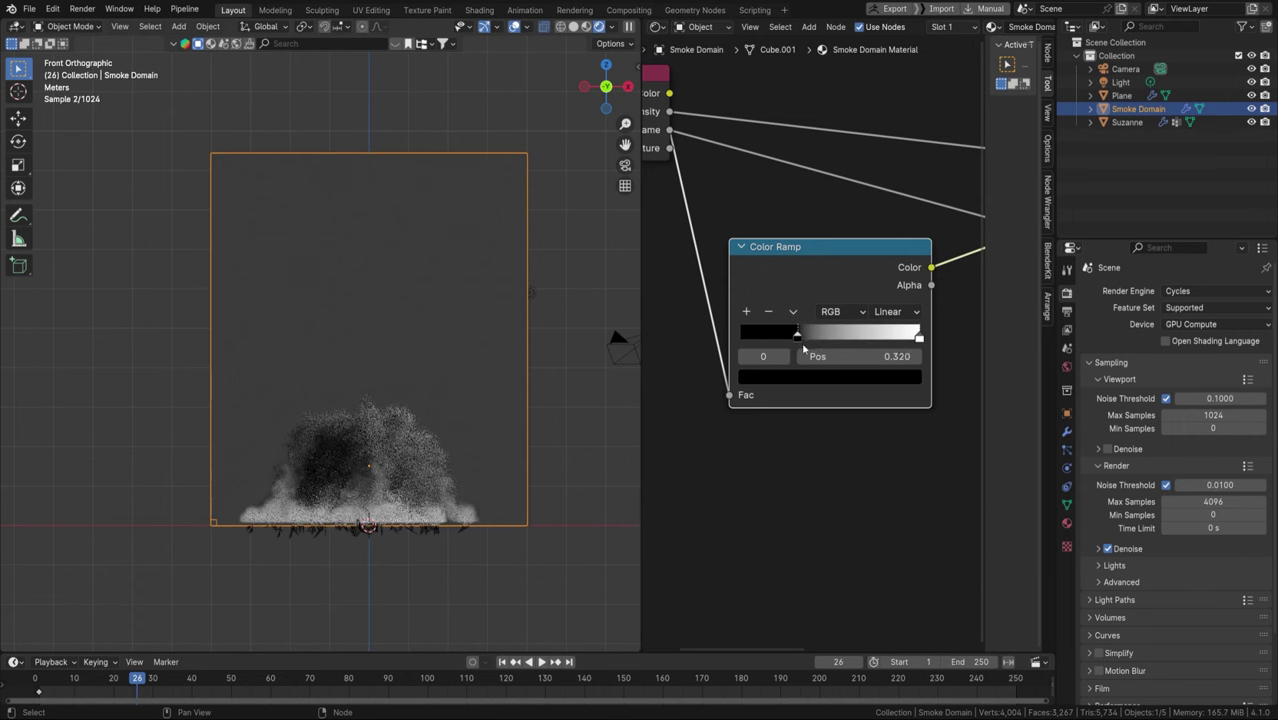
pyautogui.moveTo(919, 339)
pyautogui.mouseDown()
pyautogui.moveTo(821, 338)
pyautogui.moveTo(918, 338)
pyautogui.moveTo(905, 338)
pyautogui.mouseUp()
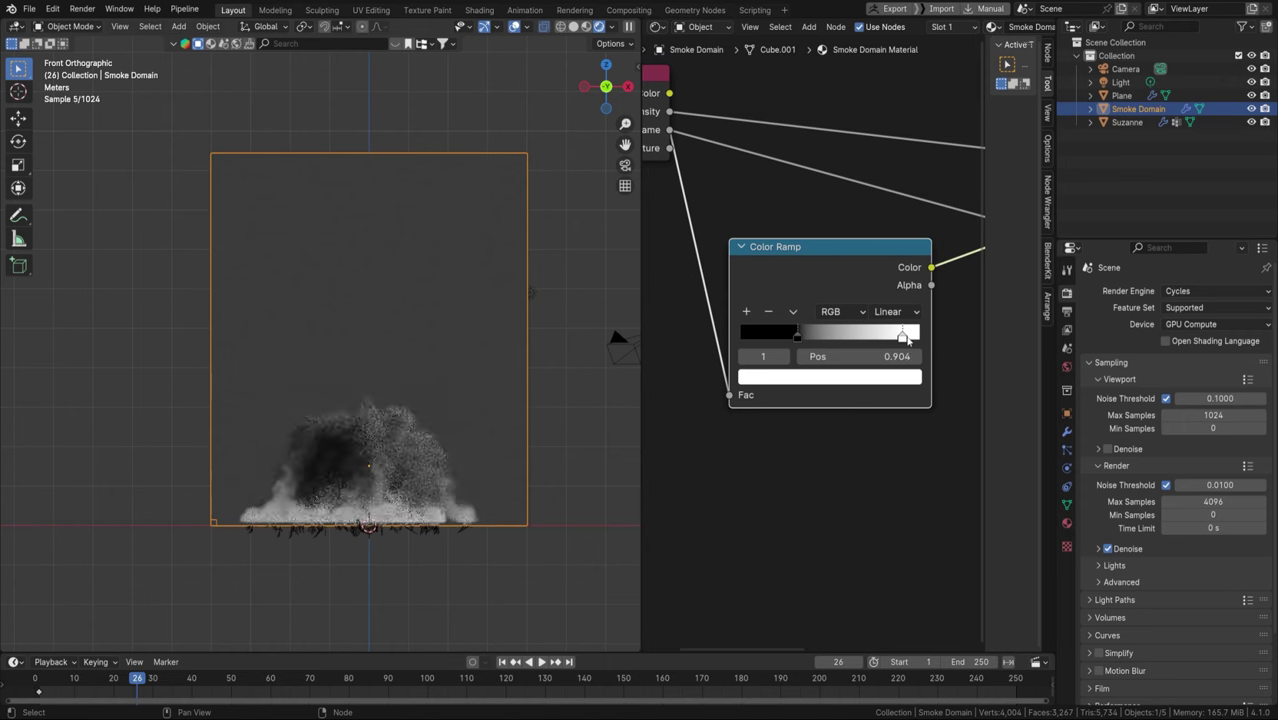
pyautogui.scroll(2, 808, 348)
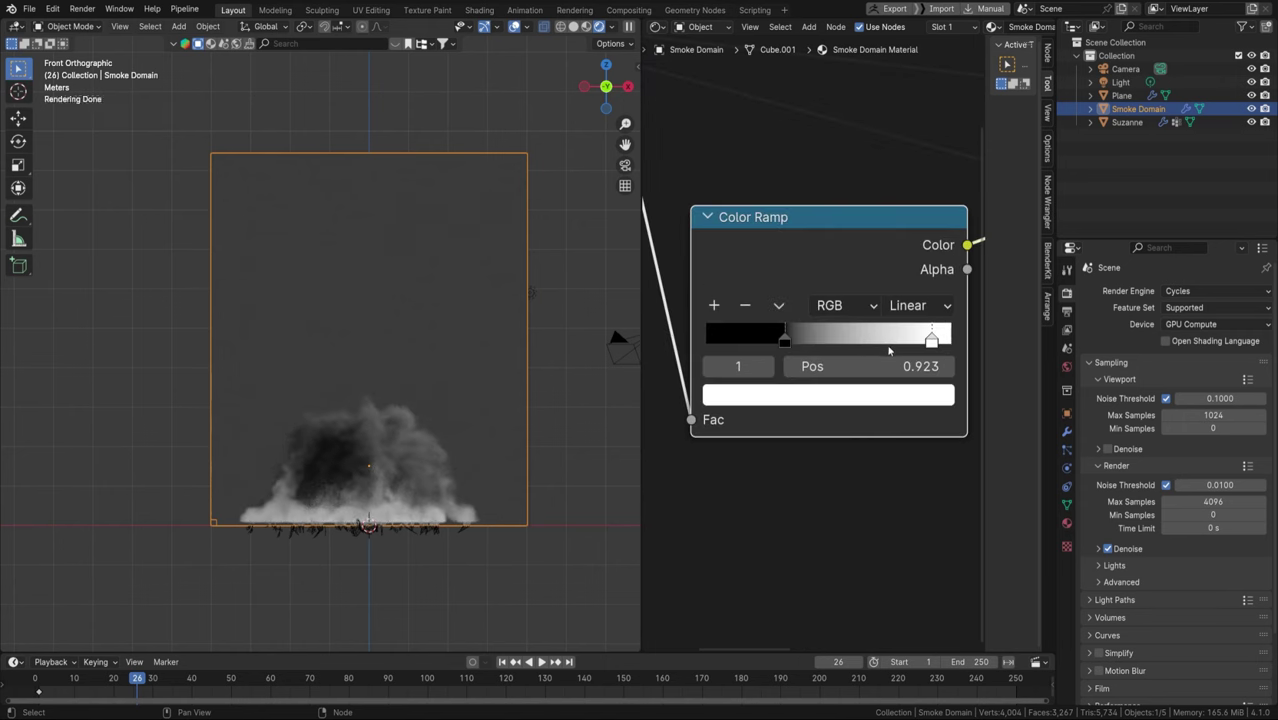
pyautogui.click(714, 305)
pyautogui.moveTo(858, 340); pyautogui.dragTo(941, 342)
pyautogui.click(916, 393)
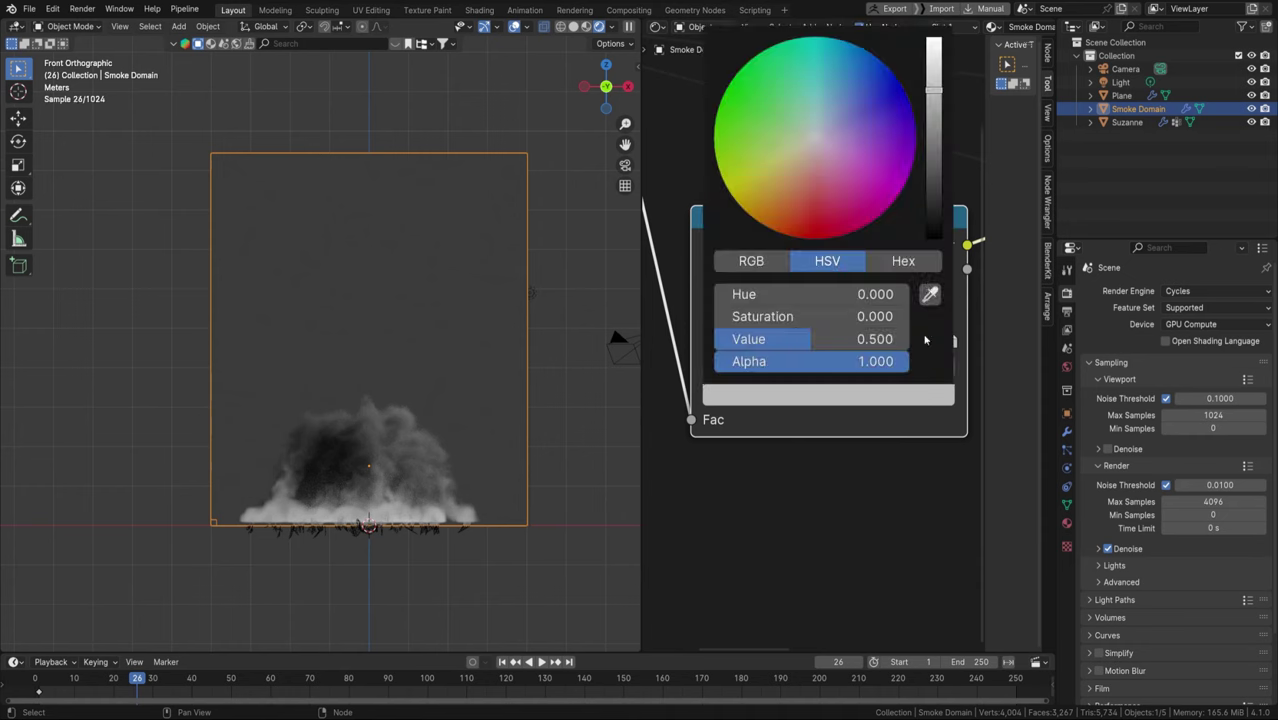
pyautogui.moveTo(840, 339); pyautogui.dragTo(740, 339)
pyautogui.moveTo(934, 342); pyautogui.dragTo(873, 345)
pyautogui.moveTo(950, 343); pyautogui.dragTo(906, 343)
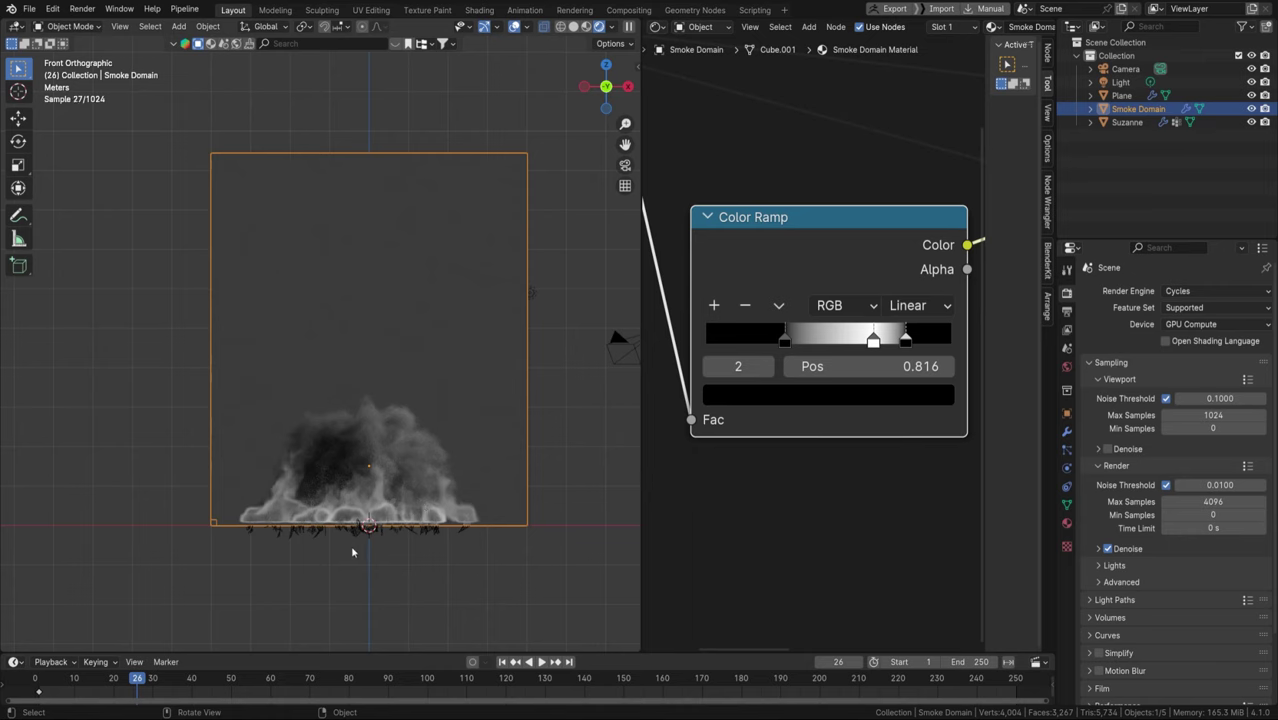
# Limit viewport rendering to a region around the smoke's base with Ctrl+B
pyautogui.scroll(8, 352, 552)
pyautogui.hotkey('ctrl', 'b')
pyautogui.moveTo(185, 293); pyautogui.dragTo(520, 523)
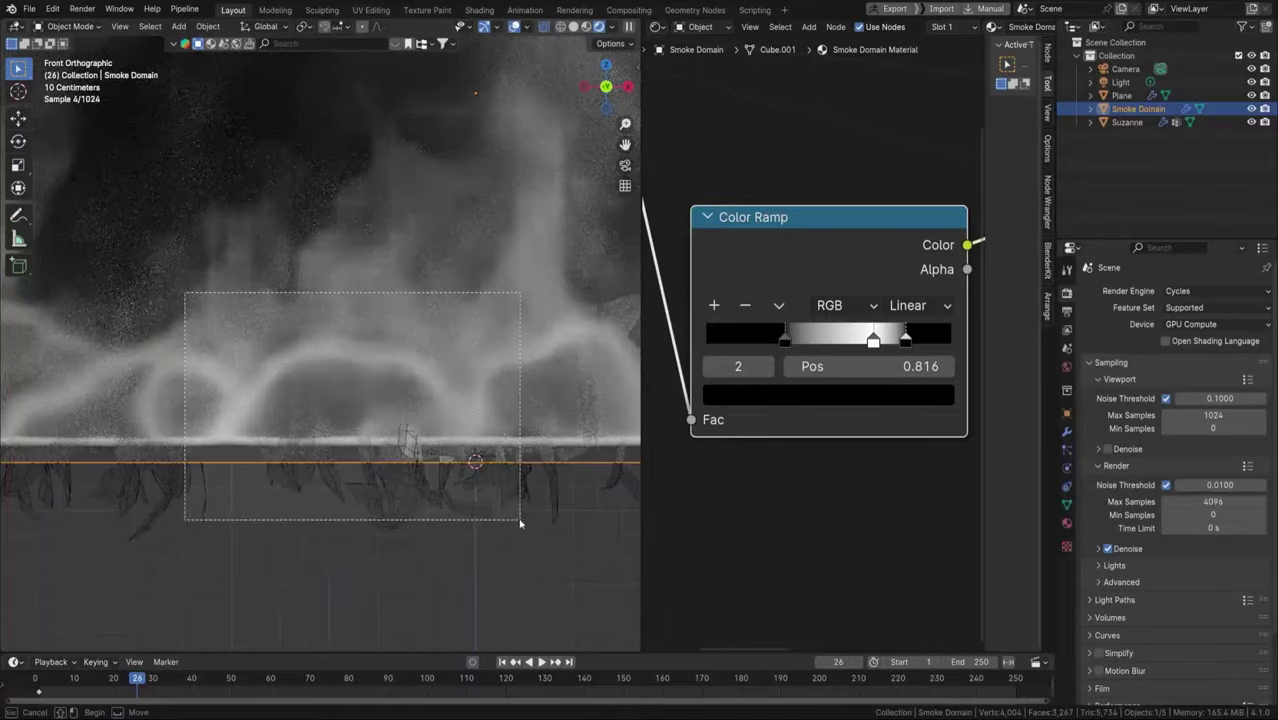
# Move the ramp's black end stop further right, to about 0.923
pyautogui.moveTo(906, 343)
pyautogui.mouseDown()
pyautogui.moveTo(955, 343)
pyautogui.moveTo(889, 343)
pyautogui.moveTo(921, 345)
pyautogui.mouseUp()
pyautogui.scroll(-3, 540, 350)
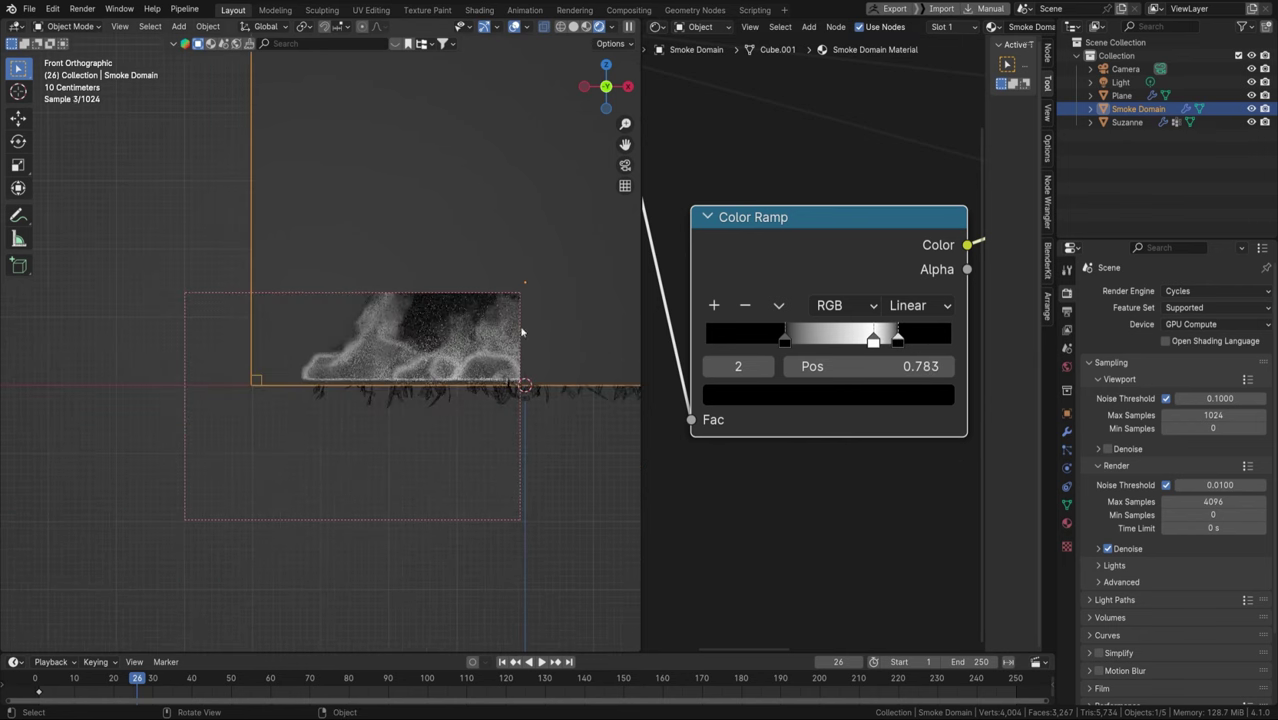
pyautogui.keyDown('shift'); pyautogui.moveTo(521, 332); pyautogui.dragTo(434, 419, button='middle'); pyautogui.keyUp('shift')
pyautogui.scroll(-3, 434, 419)
pyautogui.moveTo(898, 342); pyautogui.dragTo(933, 340)
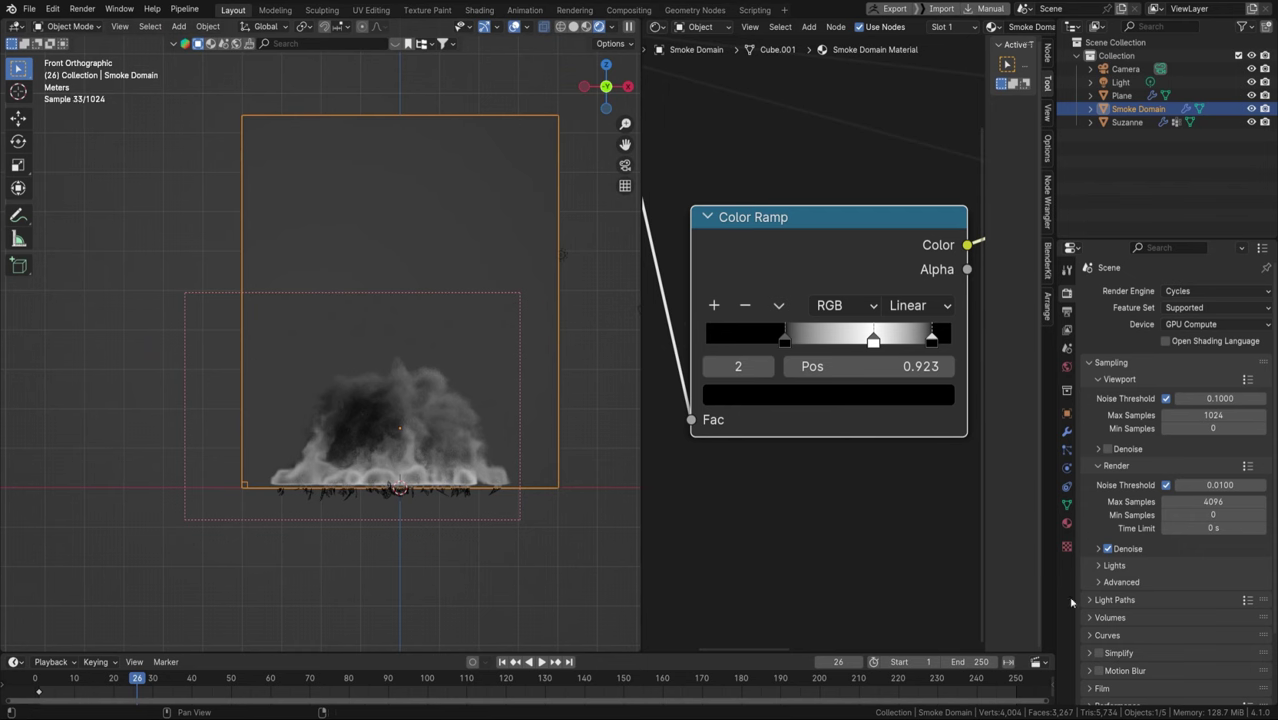
# Make the middle ramp stop orange-red and add a brighter stop near 0.546
pyautogui.scroll(2, 870, 340)
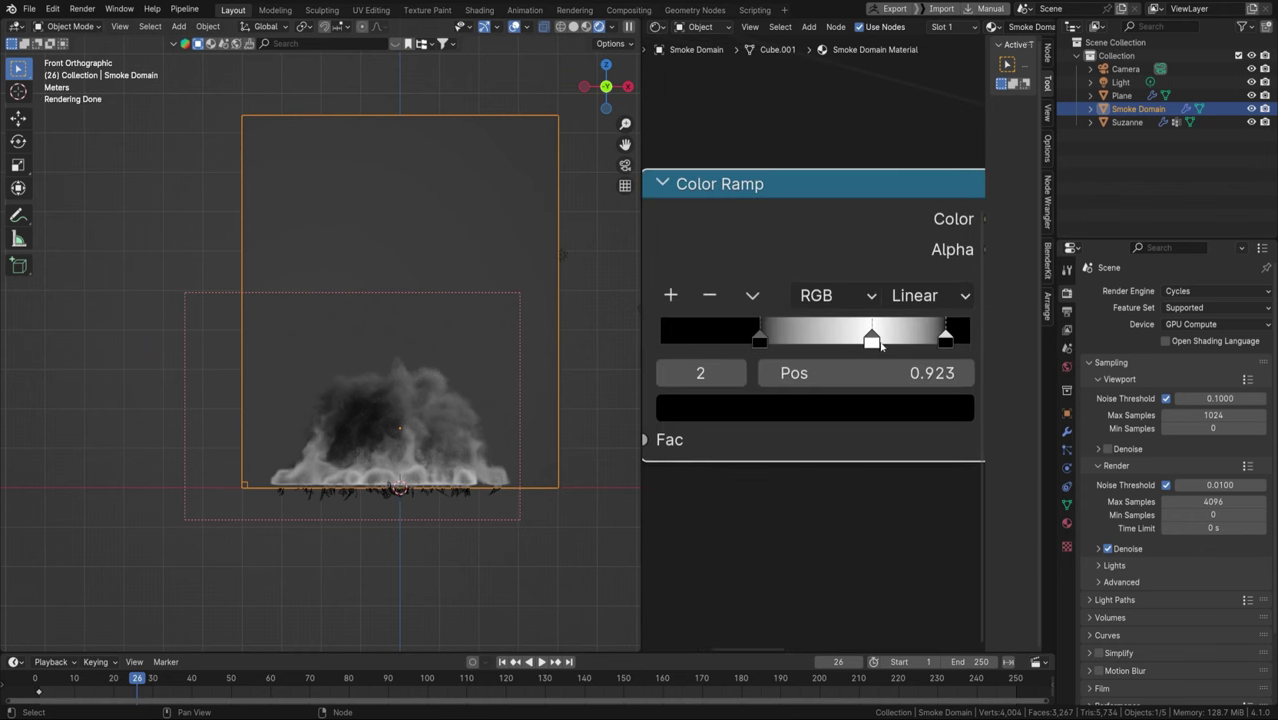
pyautogui.moveTo(872, 338); pyautogui.dragTo(801, 338)
pyautogui.click(831, 408)
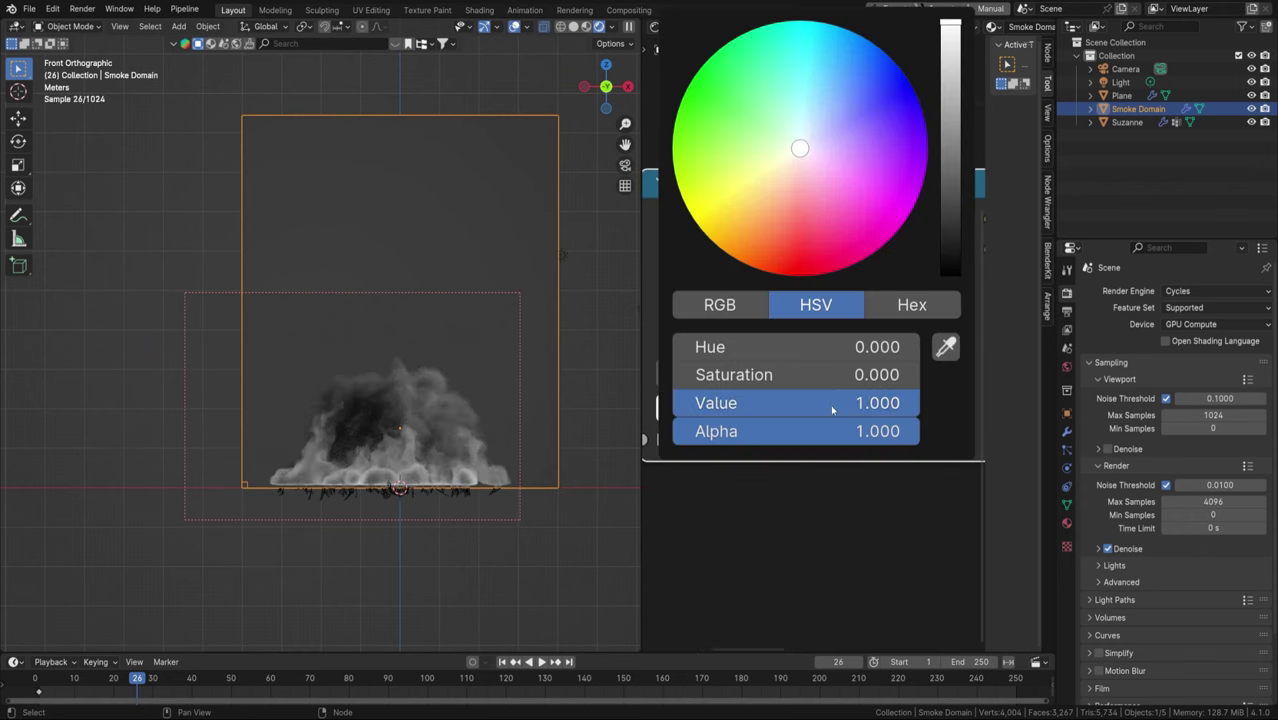
pyautogui.moveTo(785, 210); pyautogui.dragTo(758, 270)
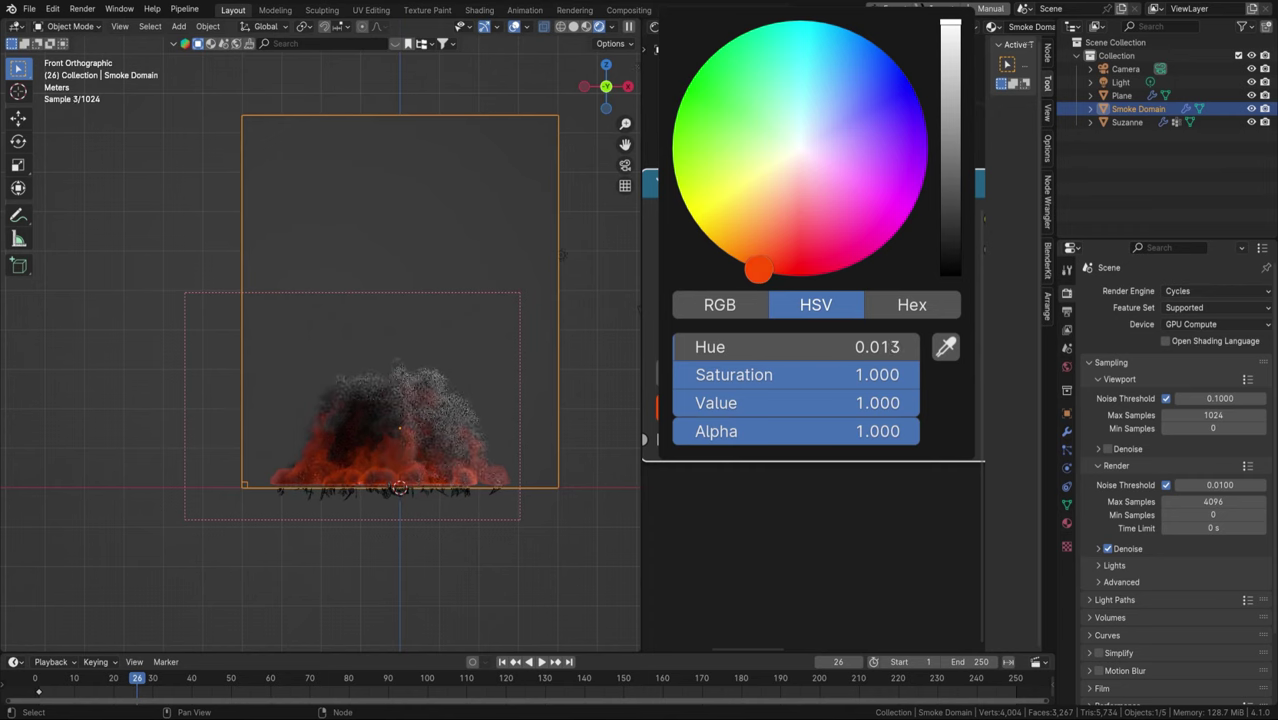
pyautogui.click(670, 295)
pyautogui.moveTo(780, 338); pyautogui.dragTo(829, 385)
pyautogui.click(833, 418)
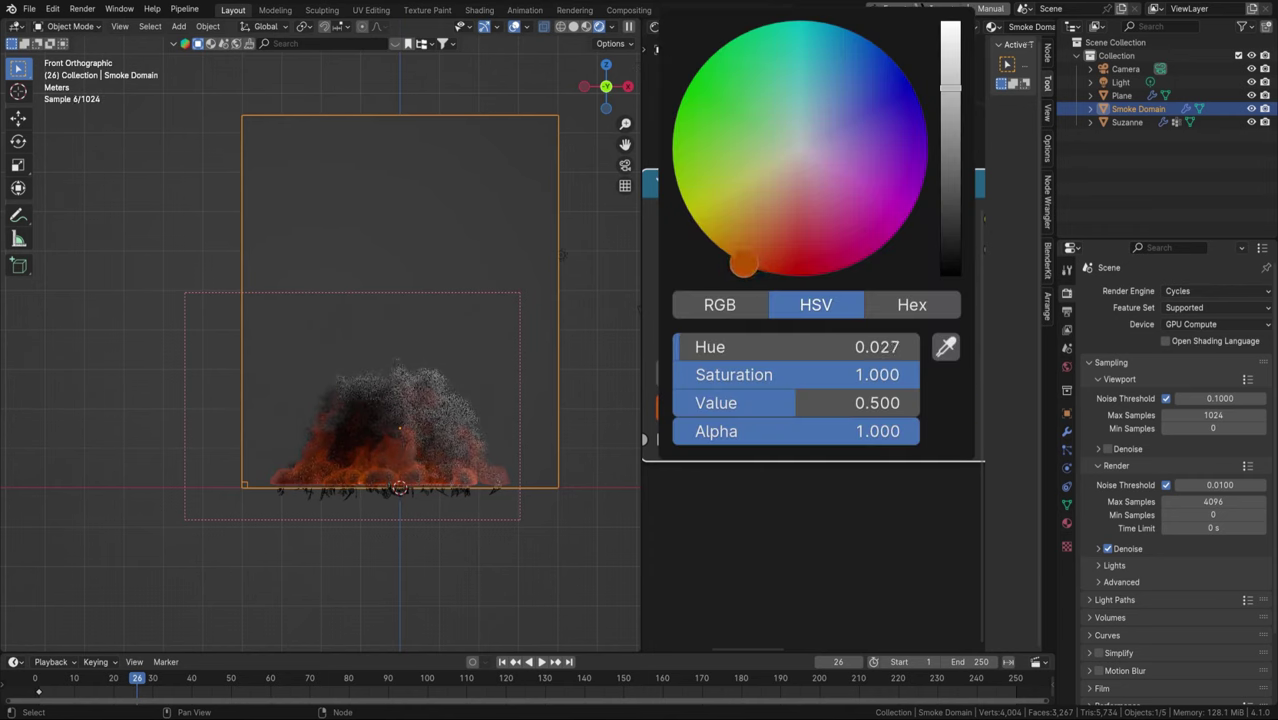
pyautogui.click(953, 67)
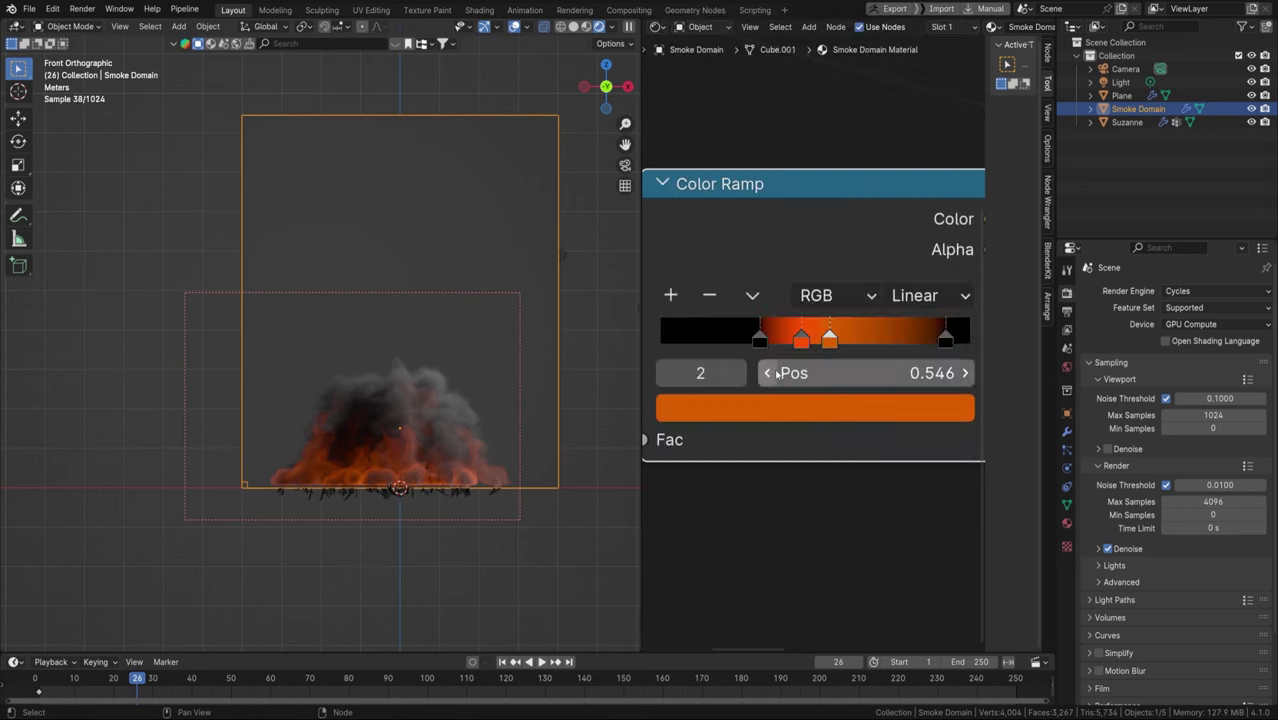
# Add an orange stop toward the bright end and rearrange the orange stops
pyautogui.click(671, 296)
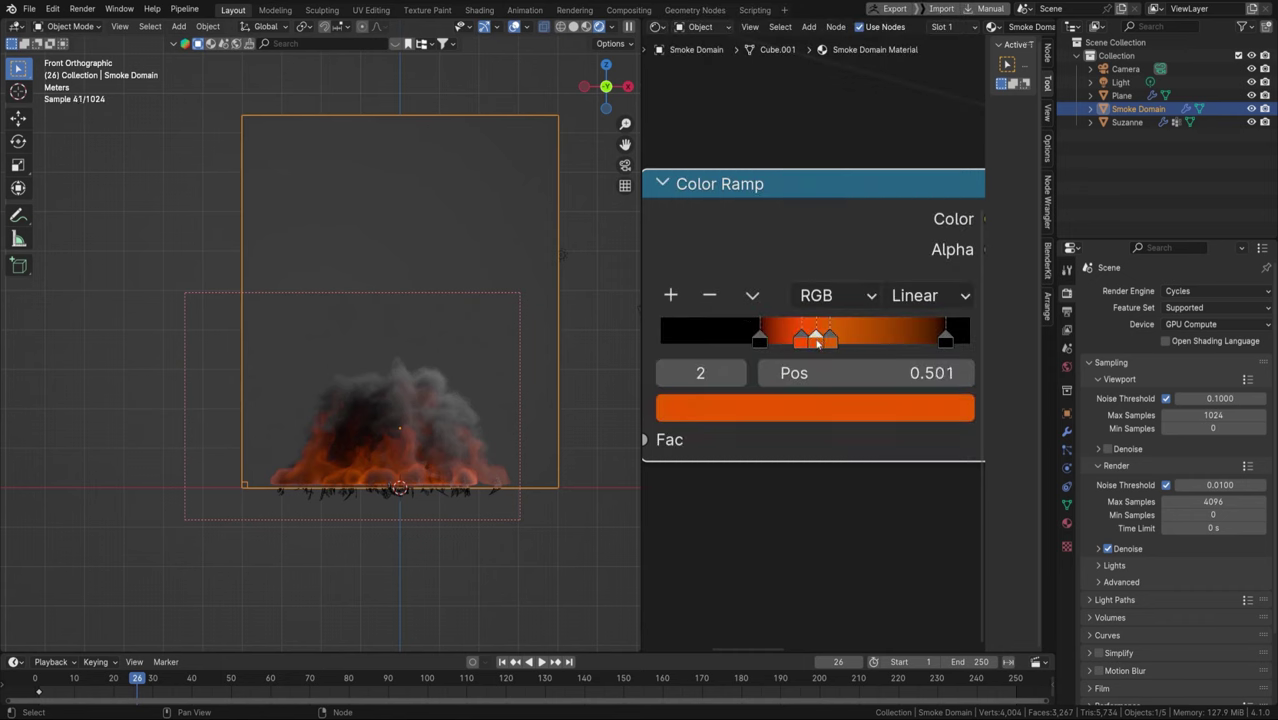
pyautogui.moveTo(819, 343); pyautogui.dragTo(870, 342)
pyautogui.click(815, 408)
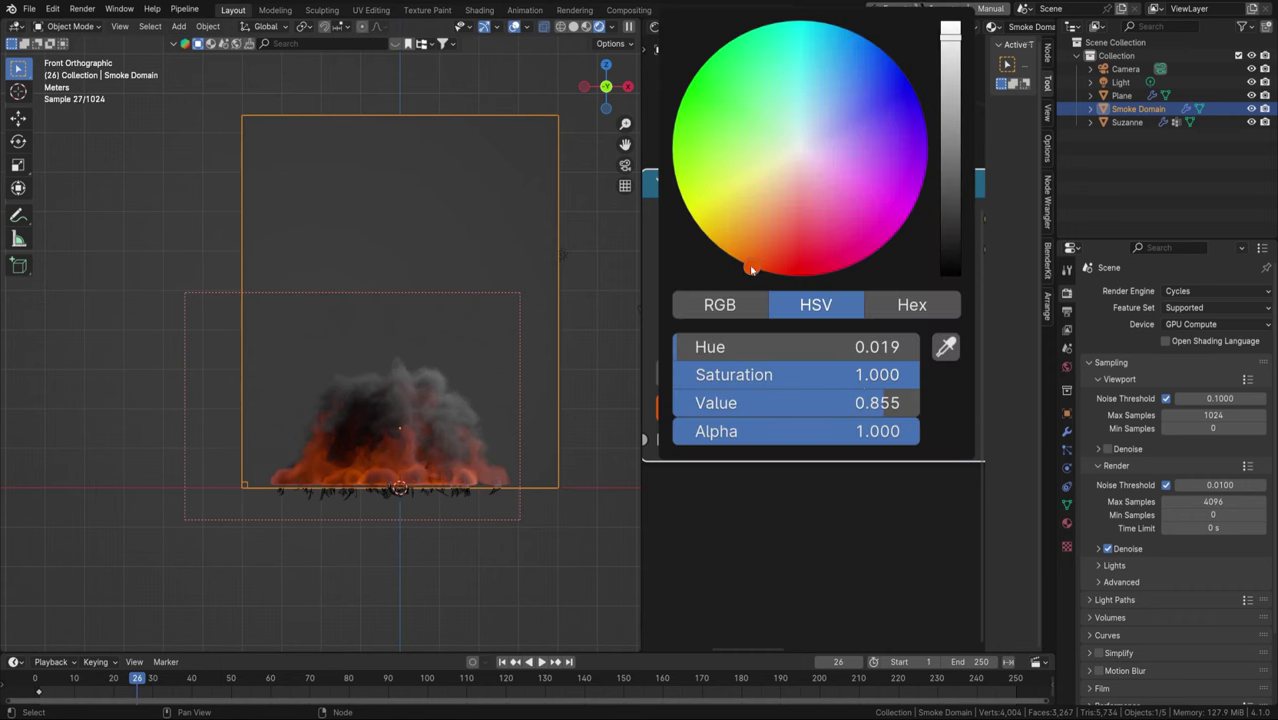
pyautogui.moveTo(751, 273); pyautogui.dragTo(724, 253)
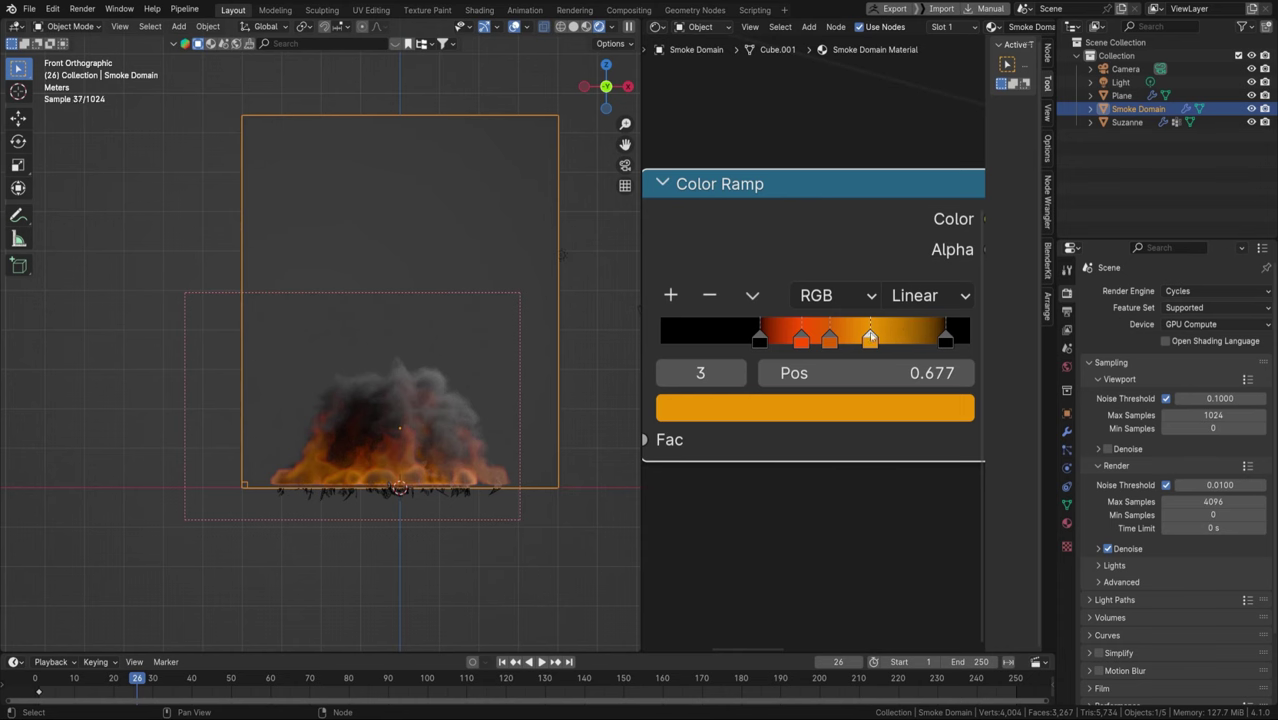
pyautogui.moveTo(870, 340)
pyautogui.mouseDown()
pyautogui.moveTo(901, 340)
pyautogui.moveTo(860, 340)
pyautogui.moveTo(887, 340)
pyautogui.mouseUp()
pyautogui.click(901, 340)
pyautogui.moveTo(801, 340); pyautogui.dragTo(809, 340)
# Add a dark-red stop and make the brightest stop pale peach at about 0.824
pyautogui.click(671, 295)
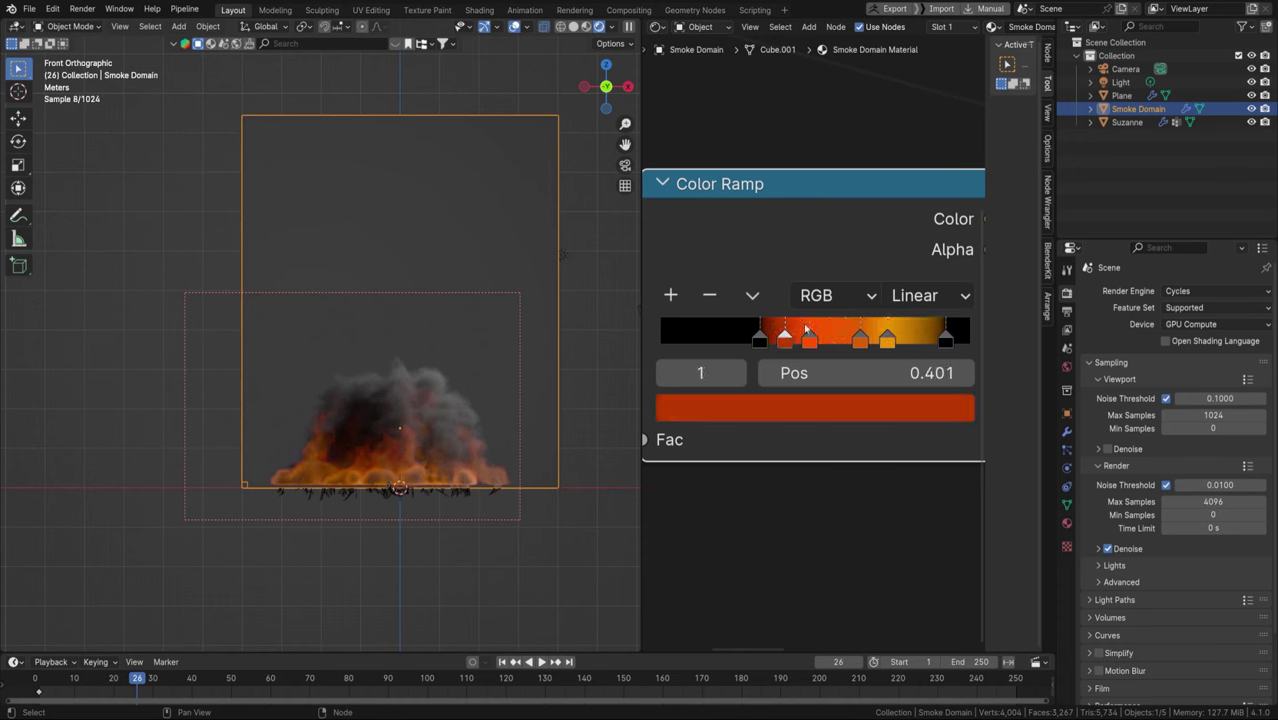
pyautogui.moveTo(887, 340); pyautogui.dragTo(916, 340)
pyautogui.click(891, 405)
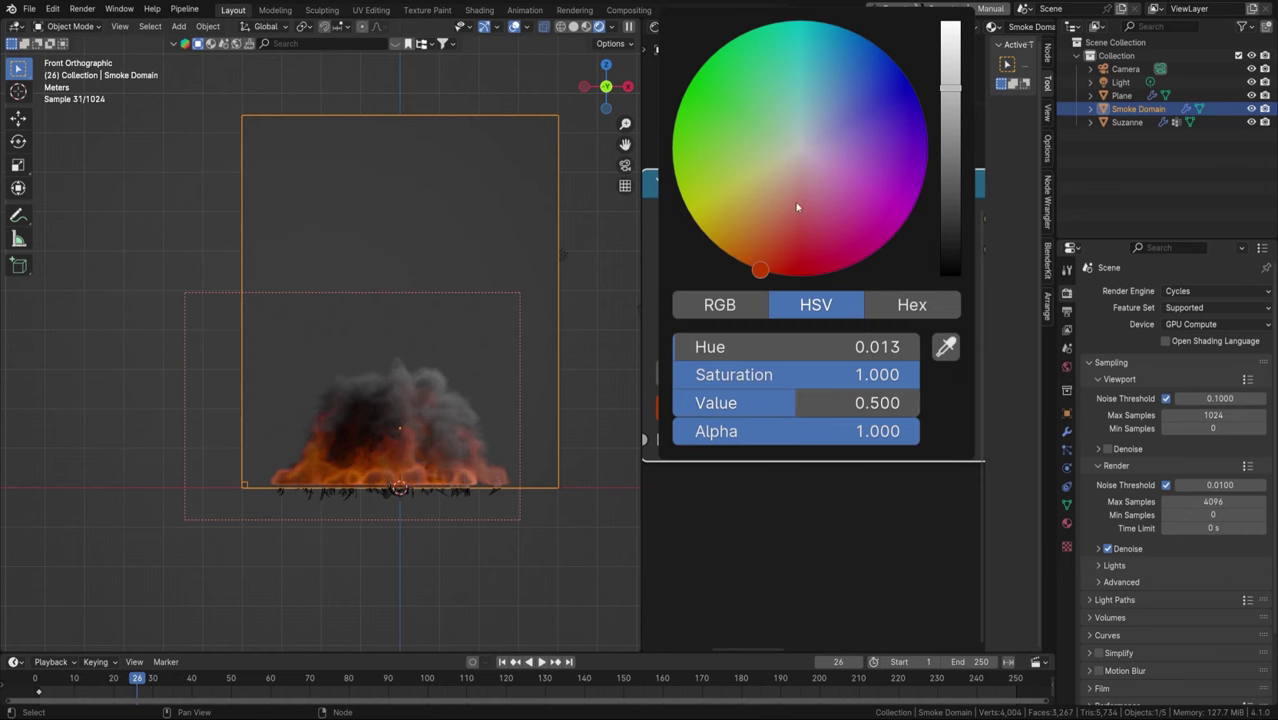
pyautogui.click(790, 184)
pyautogui.moveTo(956, 74); pyautogui.dragTo(950, 22)
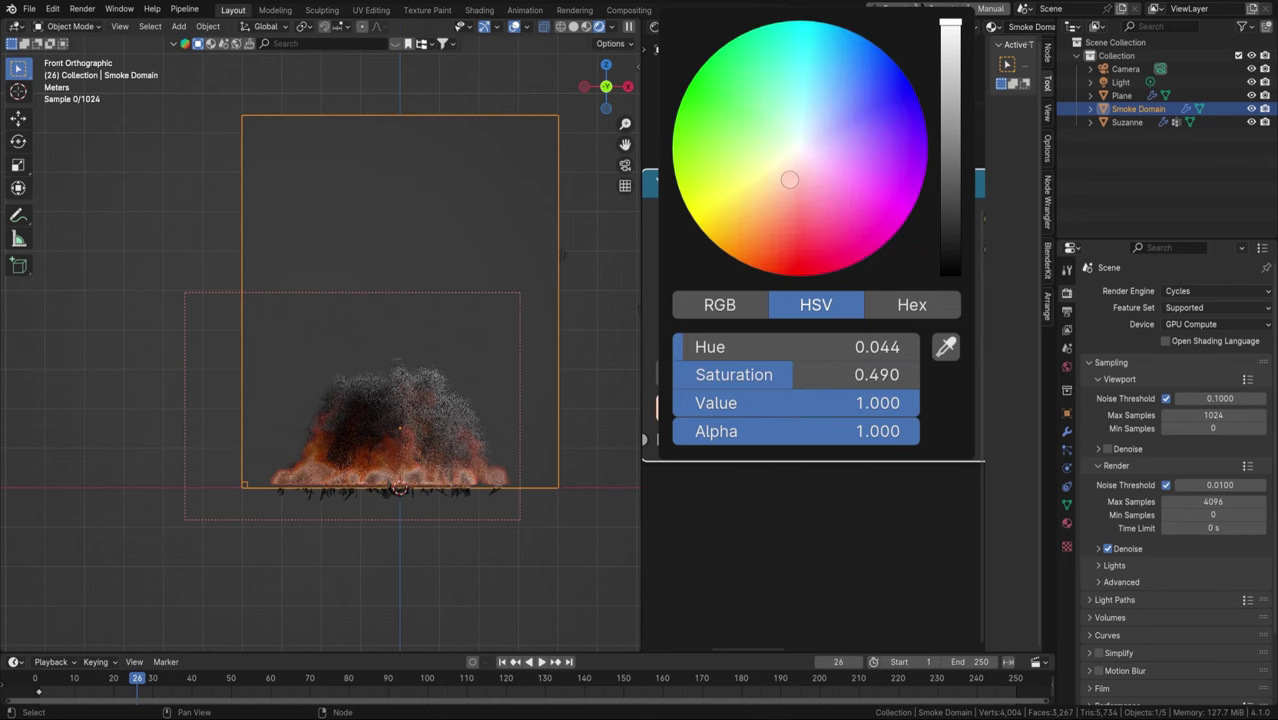
pyautogui.moveTo(760, 199)
pyautogui.mouseDown()
pyautogui.moveTo(750, 203)
pyautogui.moveTo(762, 200)
pyautogui.mouseUp()
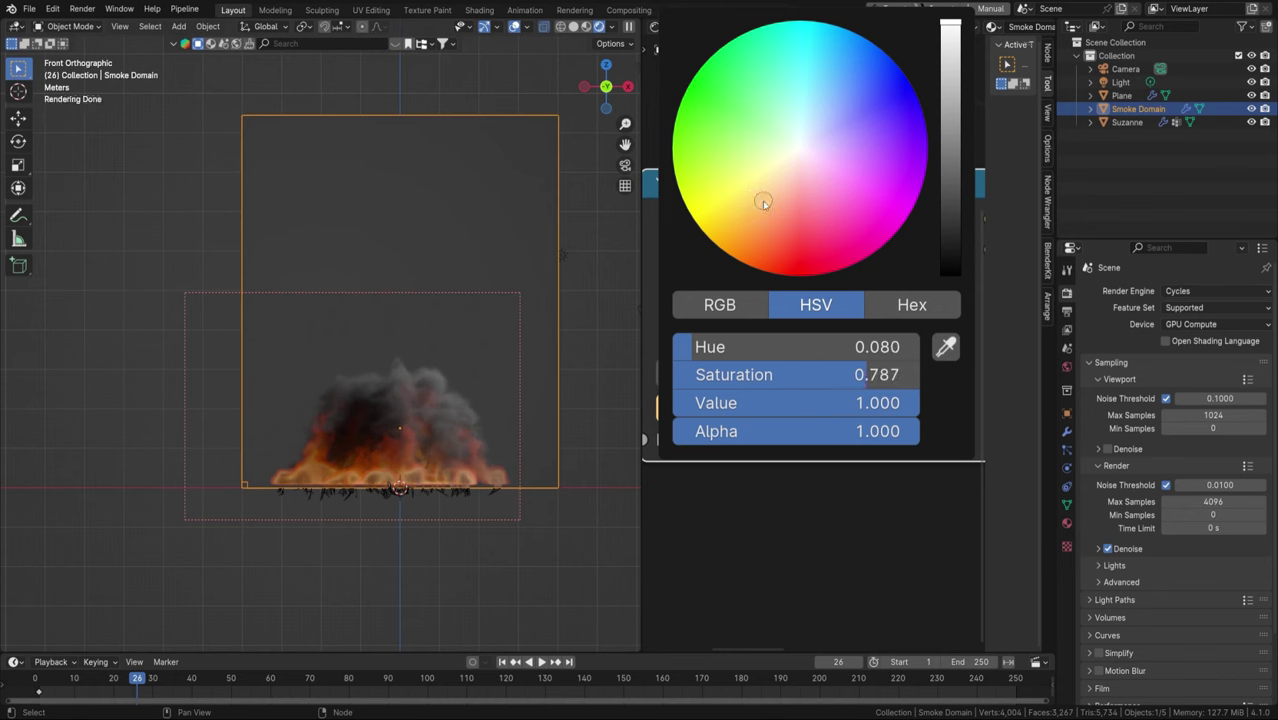
pyautogui.moveTo(762, 203); pyautogui.dragTo(769, 190)
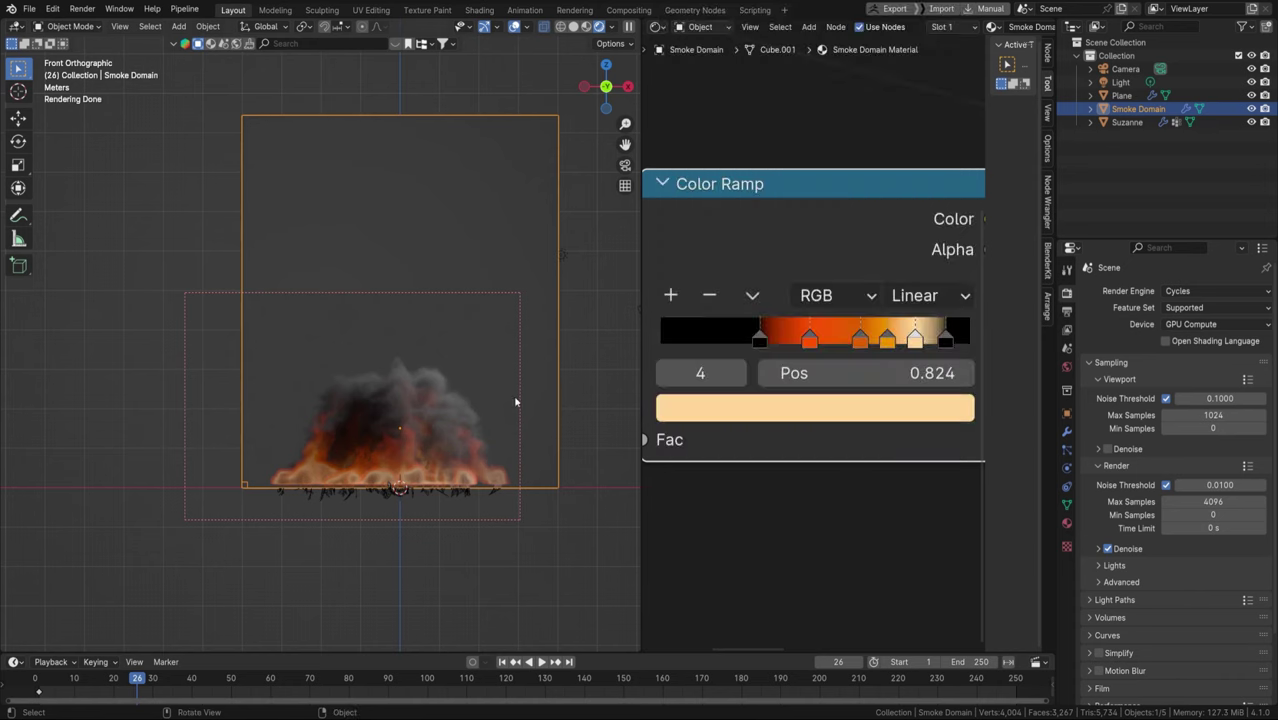
pyautogui.scroll(-3, 700, 370)
# Insert a Math node set to Multiply on the Flame link, multiplying by 2.790
pyautogui.moveTo(986, 311); pyautogui.dragTo(1040, 311)
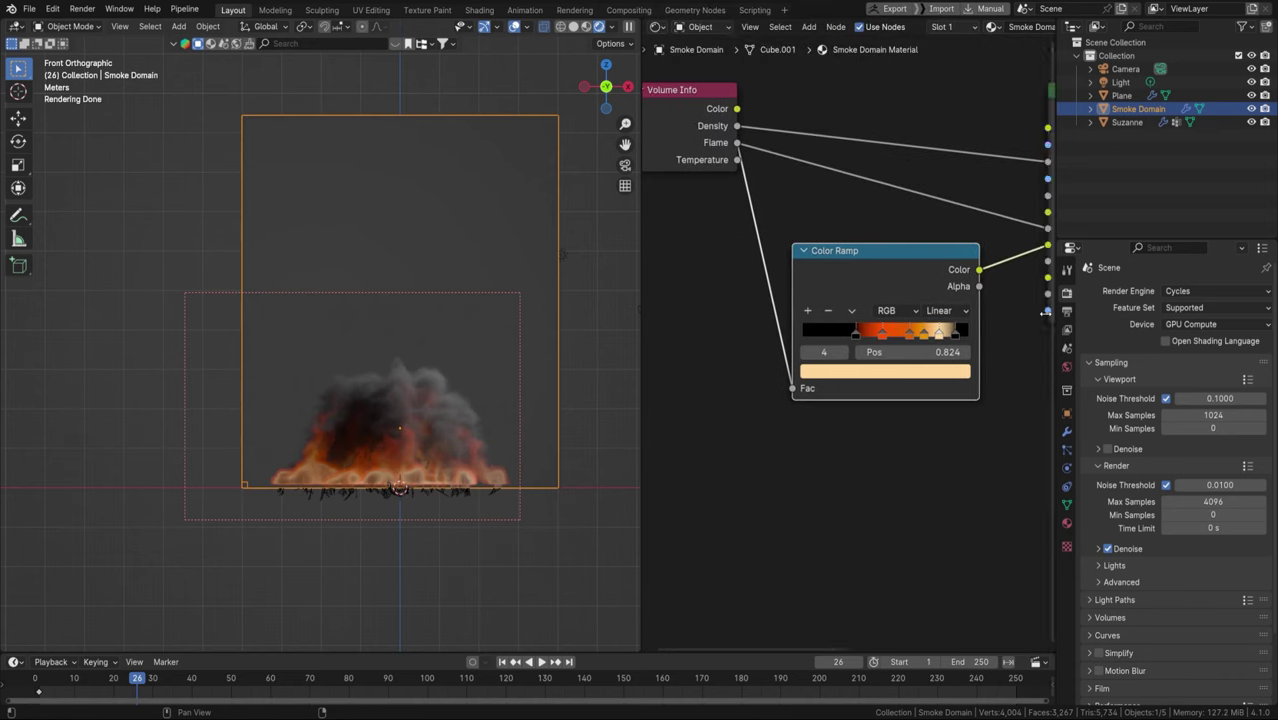
pyautogui.moveTo(918, 316); pyautogui.dragTo(826, 322, button='middle')
pyautogui.scroll(-2, 826, 323)
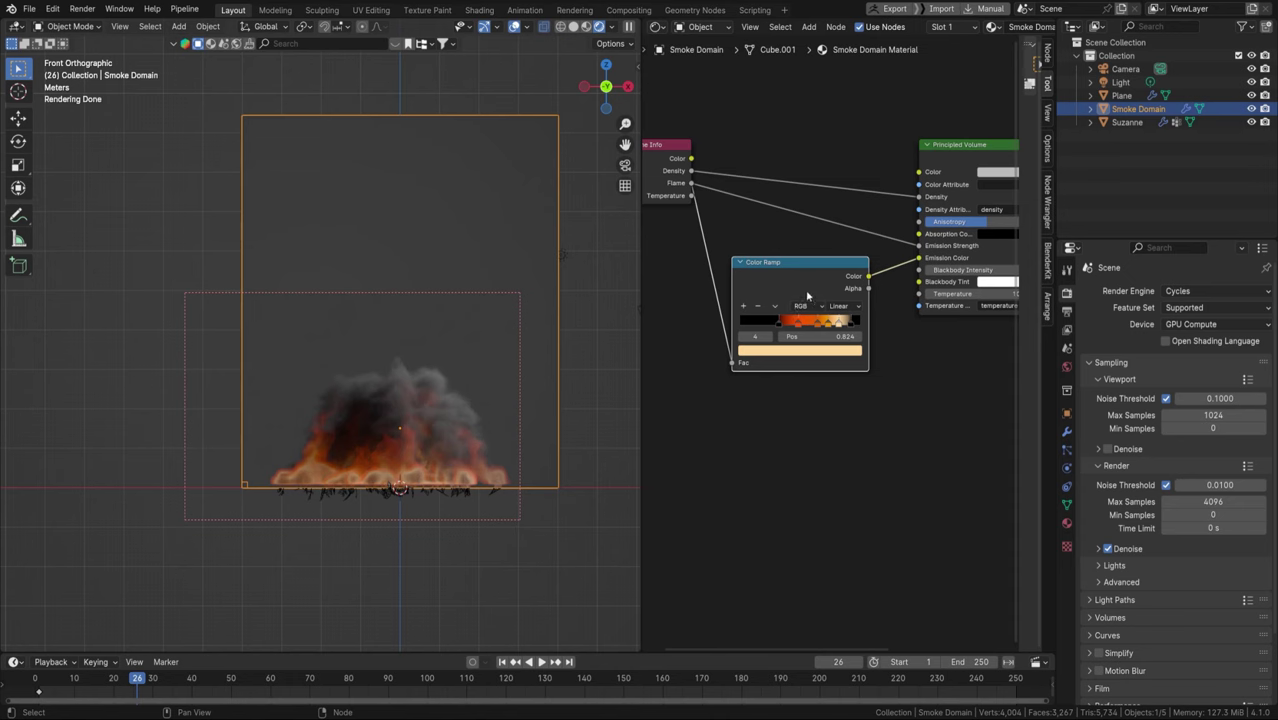
pyautogui.scroll(3, 815, 220)
pyautogui.moveTo(820, 210); pyautogui.dragTo(860, 262, button='middle')
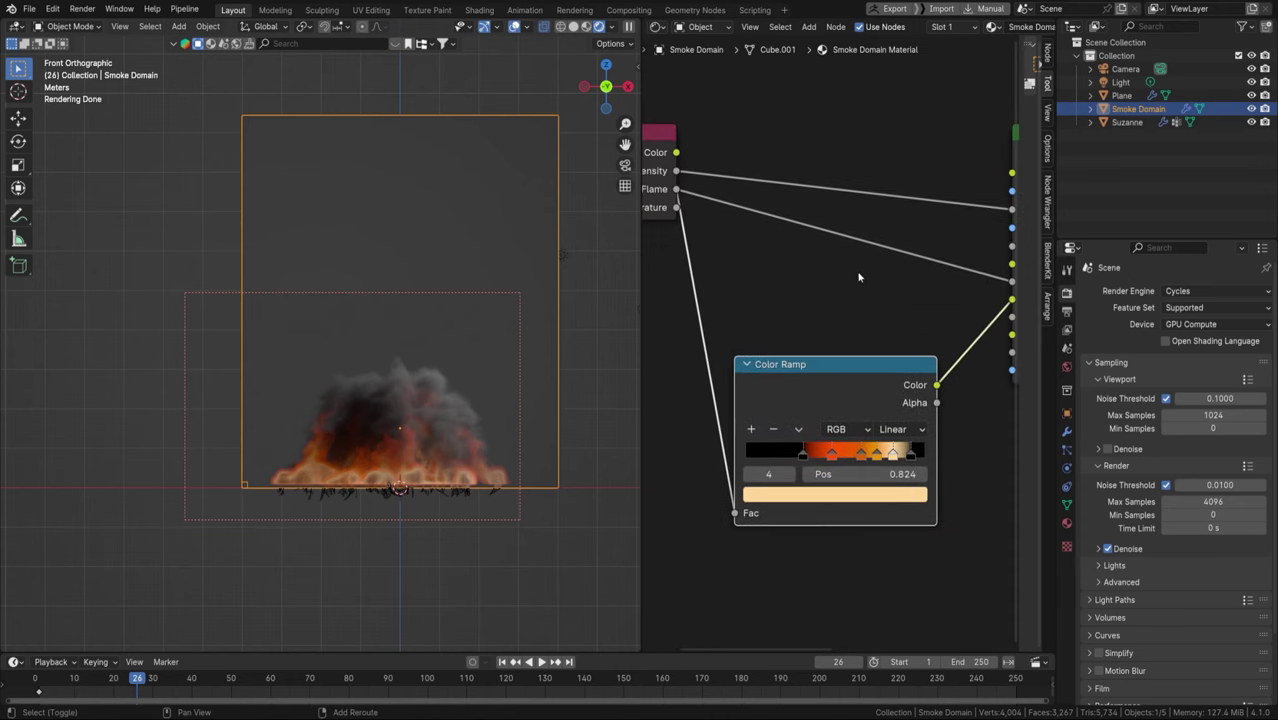
pyautogui.hotkey('shift', 'a')
pyautogui.write('add')
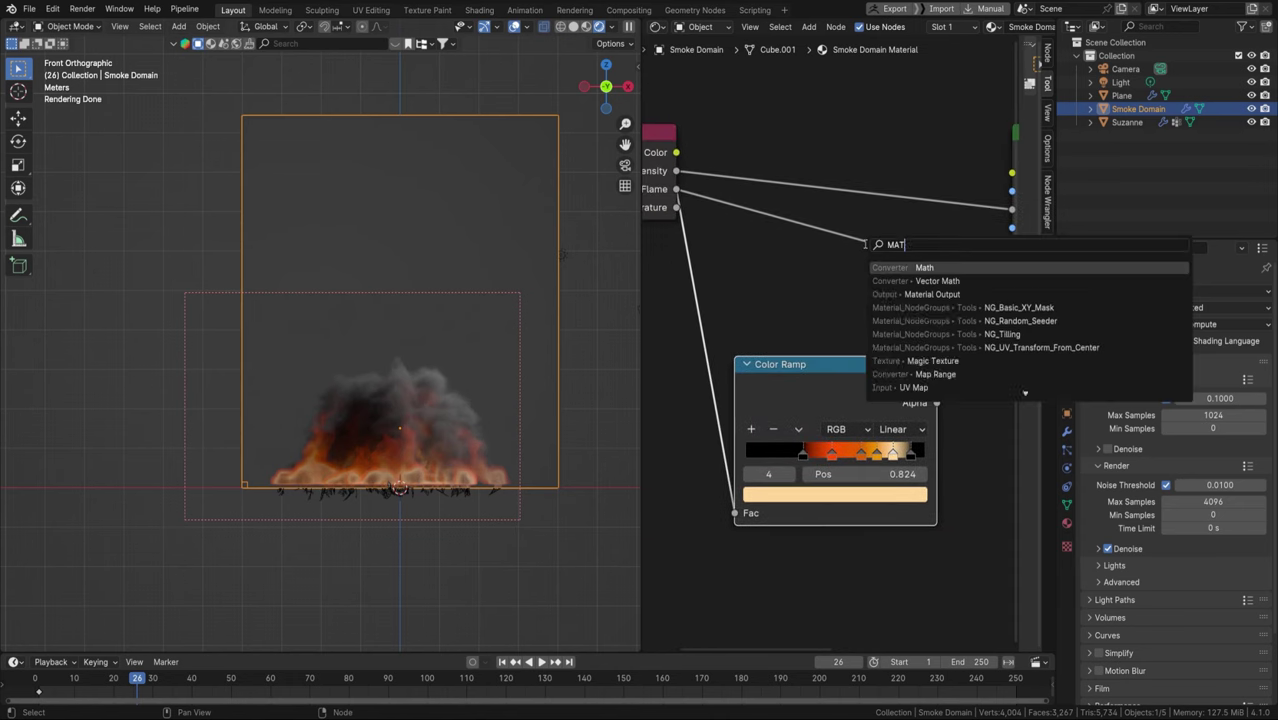
pyautogui.press('Return')
pyautogui.click(866, 271)
pyautogui.click(866, 271)
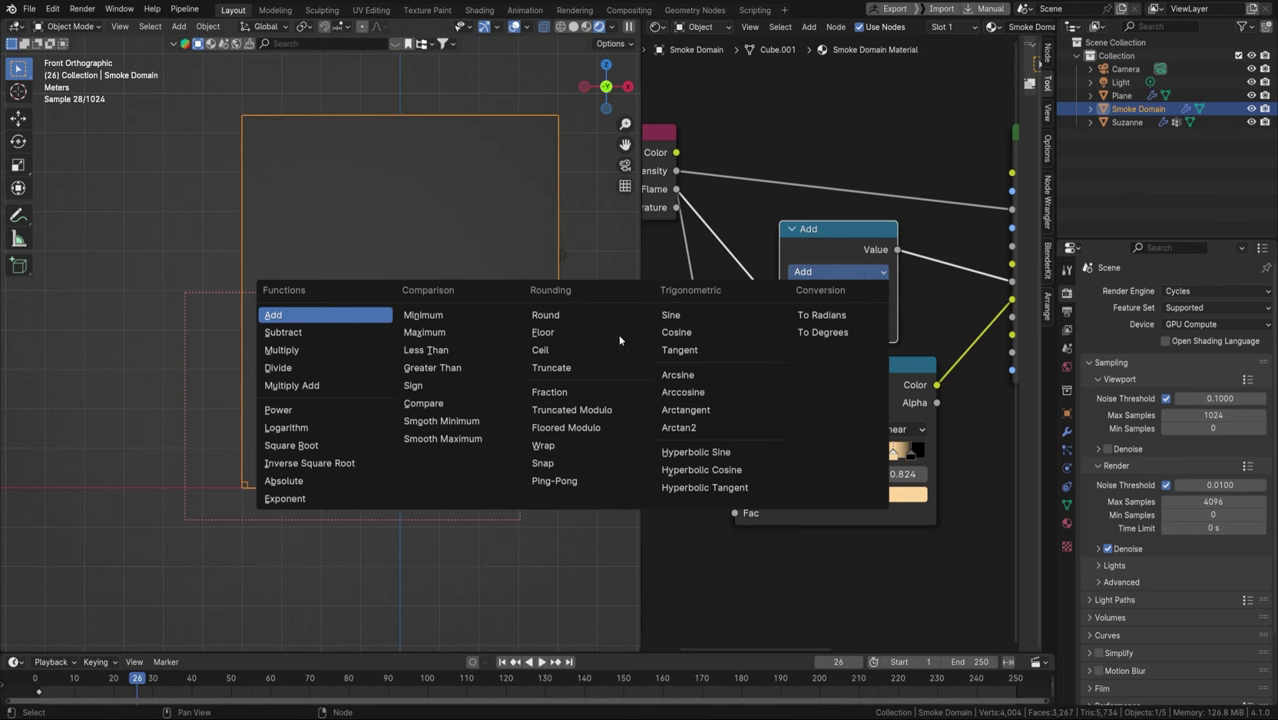
pyautogui.click(298, 352)
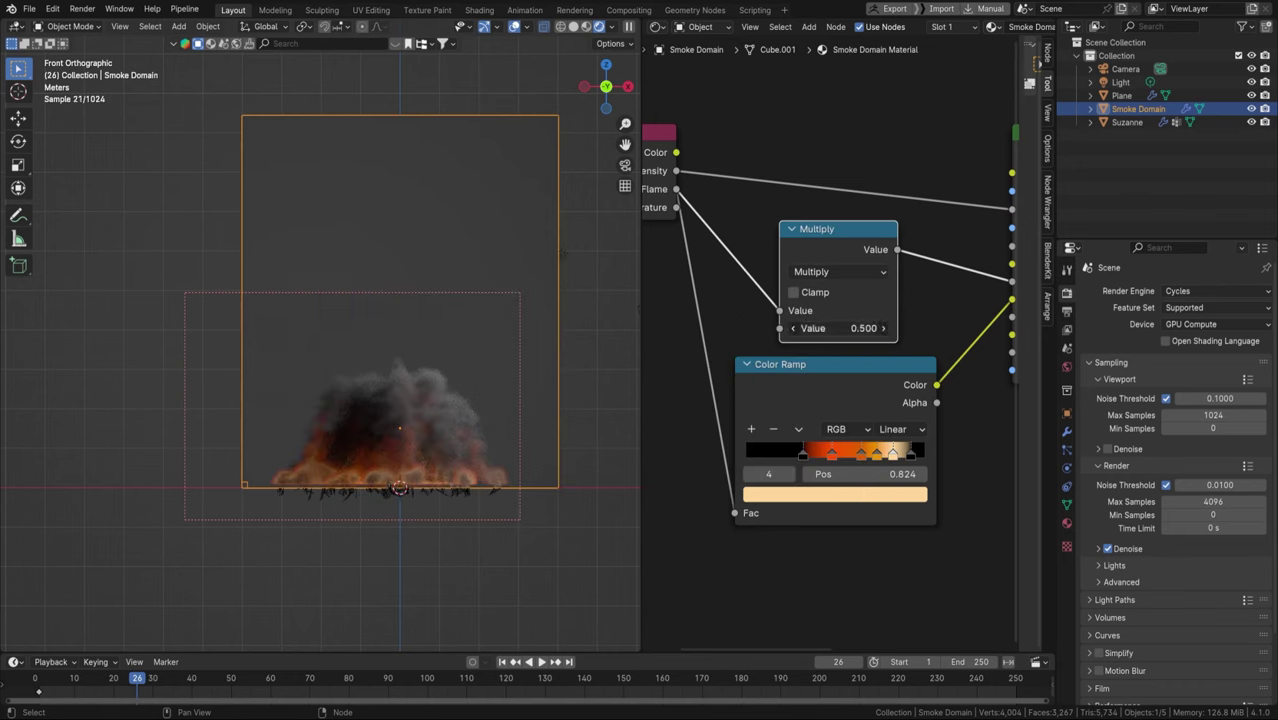
pyautogui.moveTo(800, 328); pyautogui.dragTo(860, 328)
pyautogui.scroll(-2, 850, 300)
# Duplicate the Multiply node onto the Density link with a factor of 1.690
pyautogui.hotkey('shift', 'd')
pyautogui.click(862, 147)
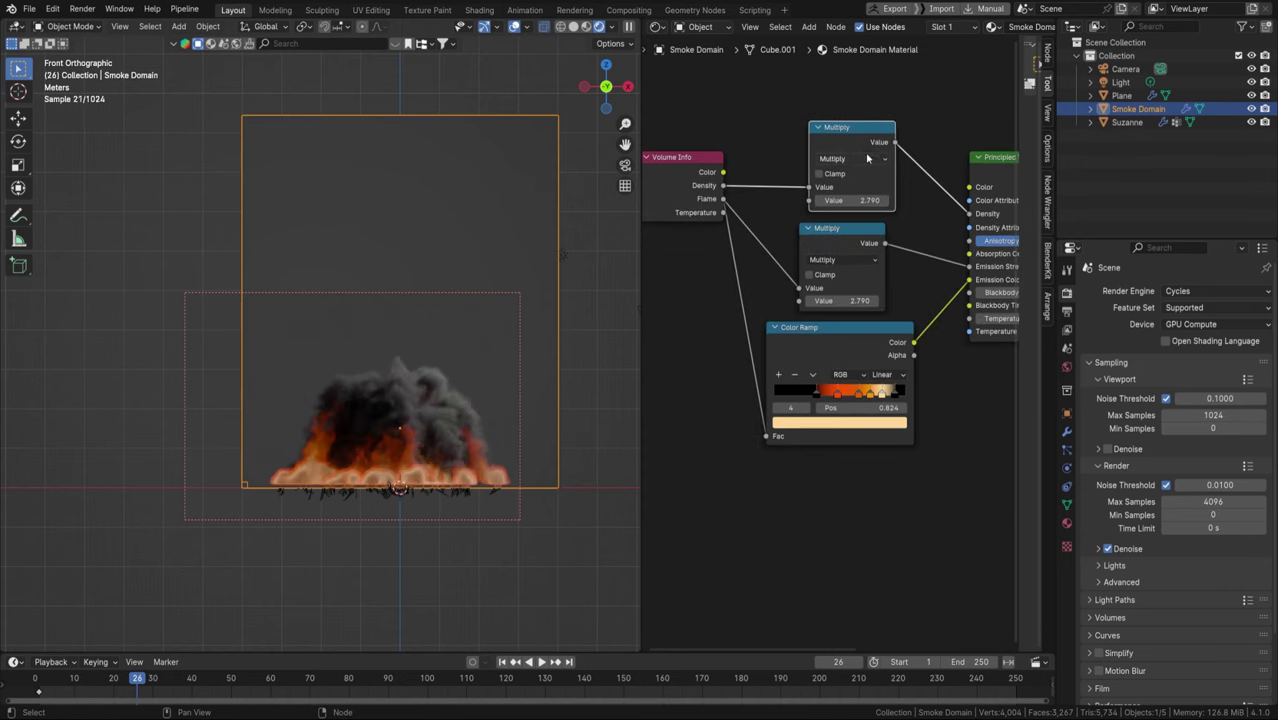
pyautogui.moveTo(850, 200); pyautogui.dragTo(870, 200)
pyautogui.moveTo(885, 248); pyautogui.dragTo(885, 205, button='middle')
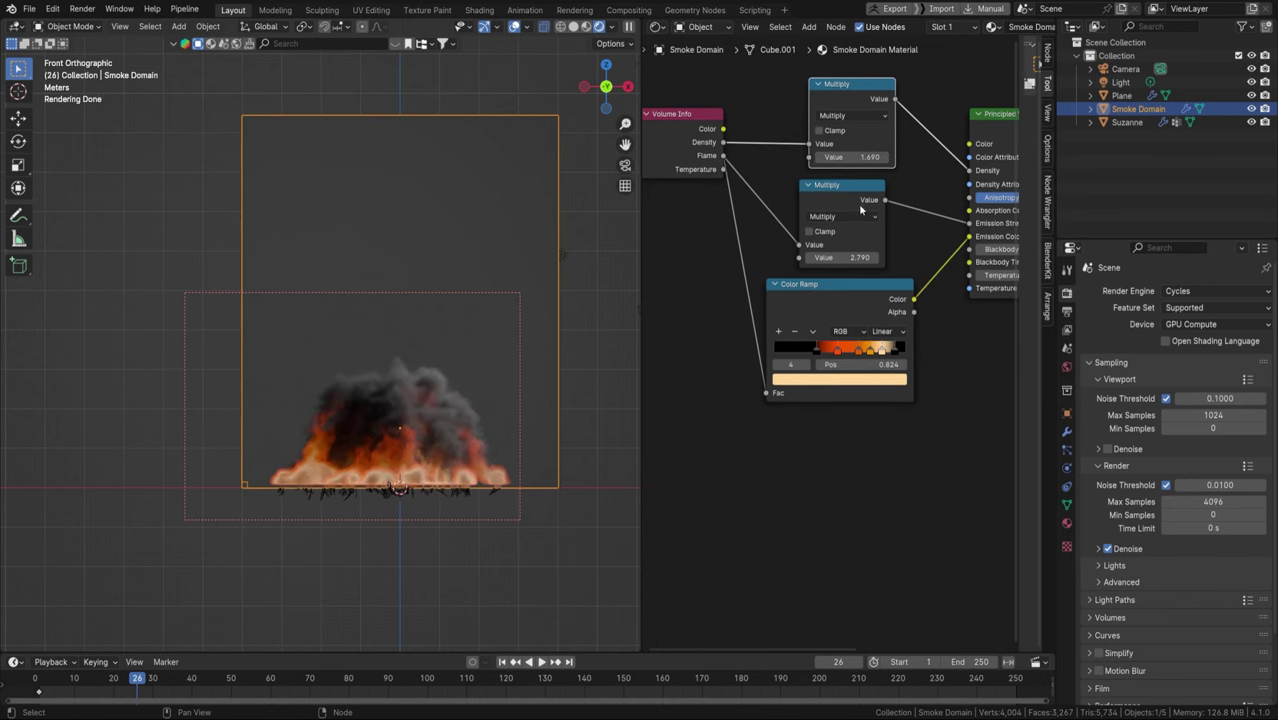
pyautogui.scroll(6, 887, 342)
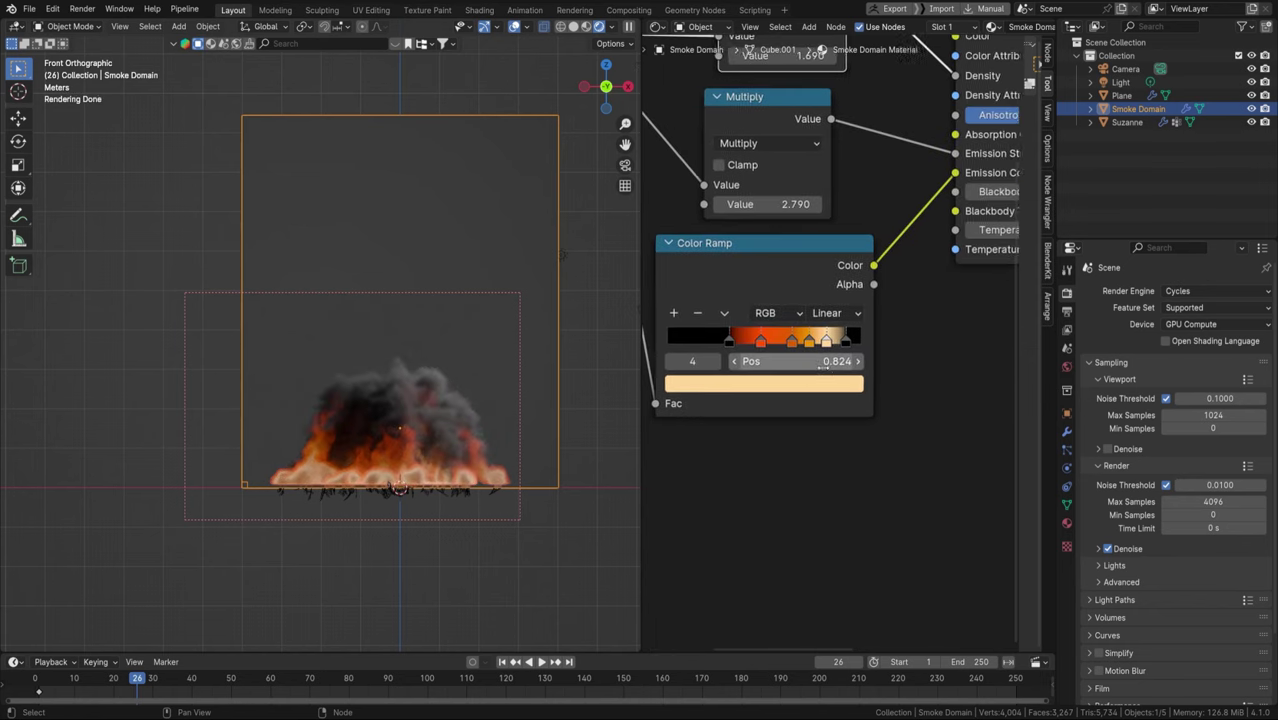
# Pull the ramp's black end stop to about 0.87 and the peach stop to 0.765
pyautogui.click(866, 336)
pyautogui.moveTo(866, 336); pyautogui.dragTo(810, 335)
pyautogui.click(823, 335)
pyautogui.click(813, 335)
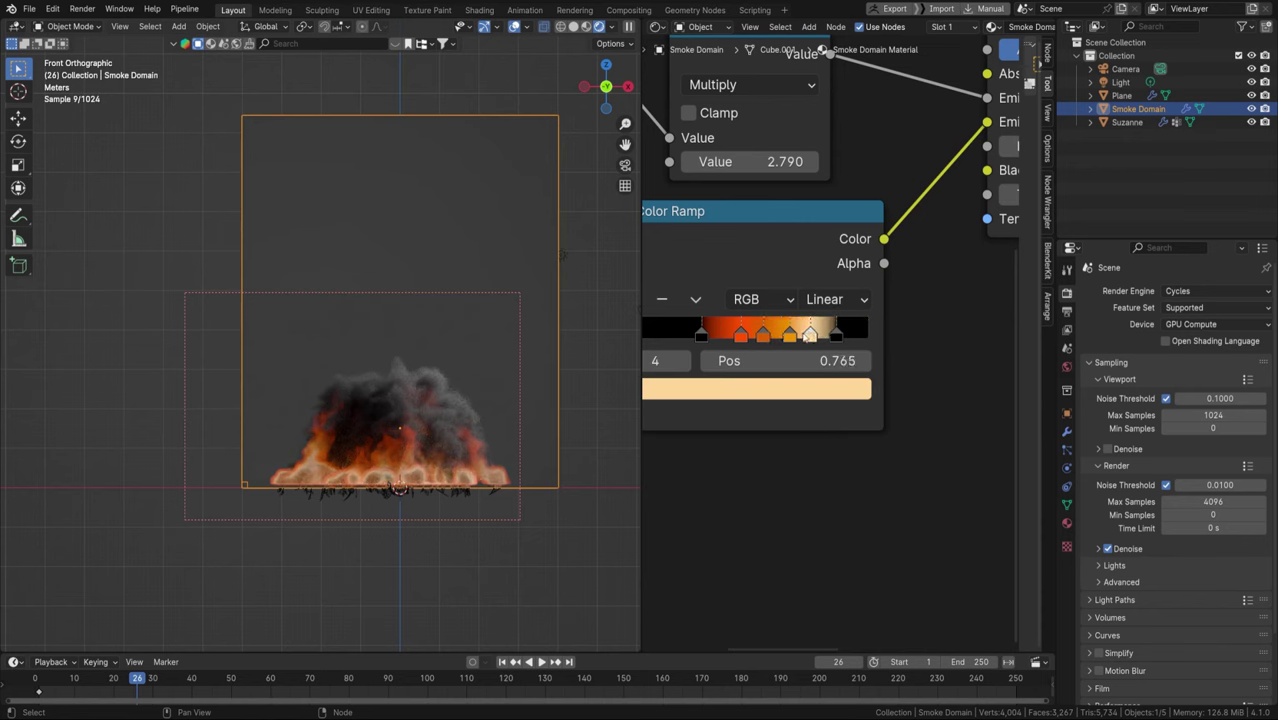
pyautogui.scroll(-3, 846, 301)
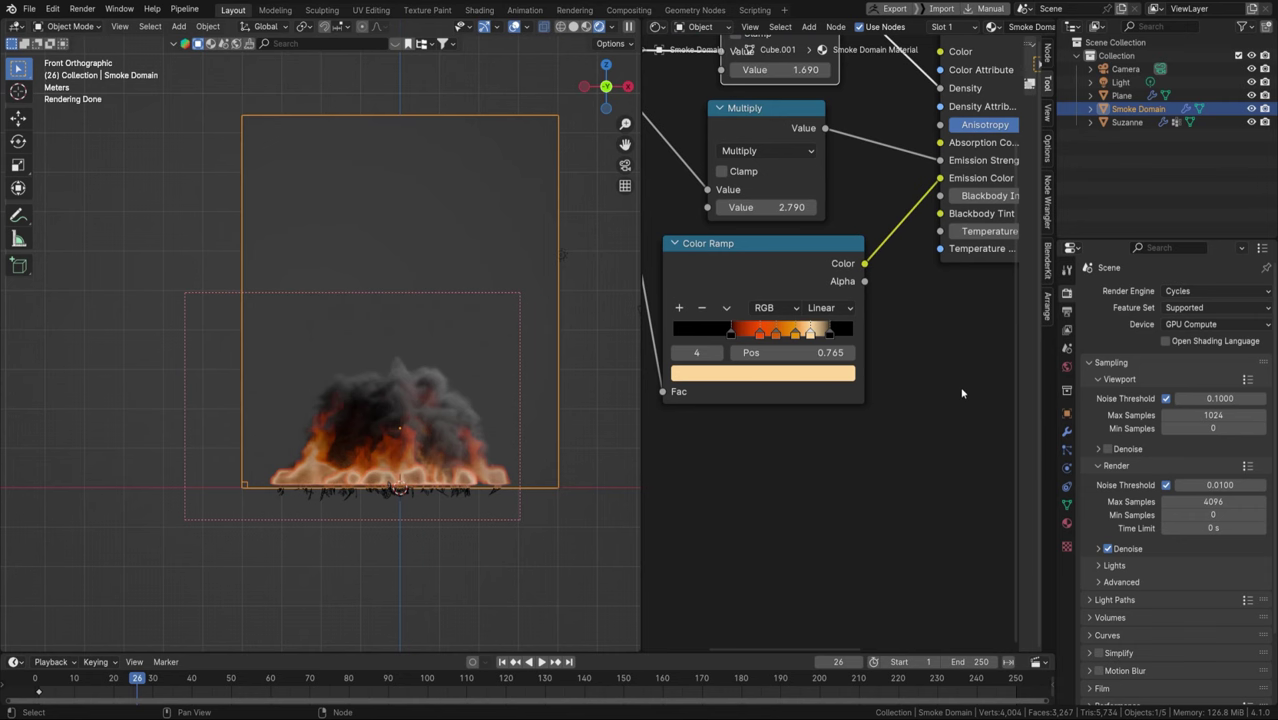
pyautogui.click(1066, 432)
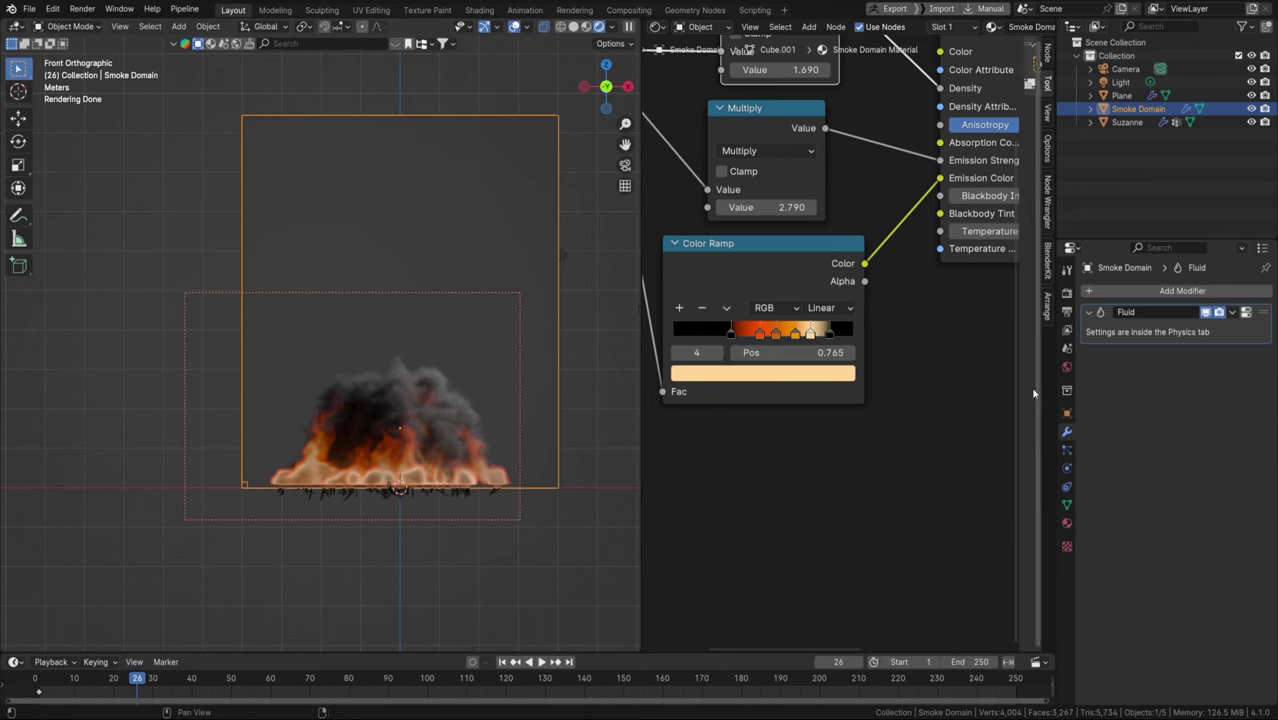
# Open the domain's Fluid physics settings, scroll past Fire and Cache, and expand Field Weights
pyautogui.click(1066, 467)
pyautogui.scroll(-10, 1118, 380)
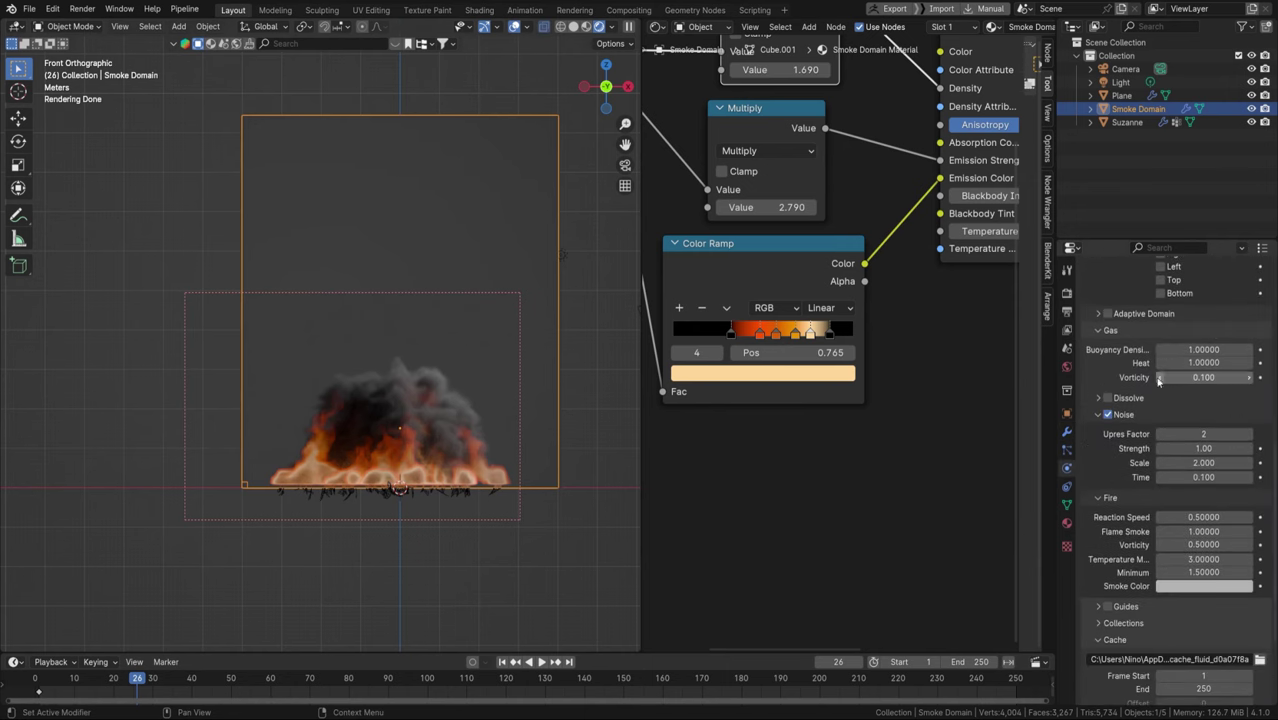
pyautogui.scroll(-3, 1137, 402)
pyautogui.scroll(-1, 1137, 402)
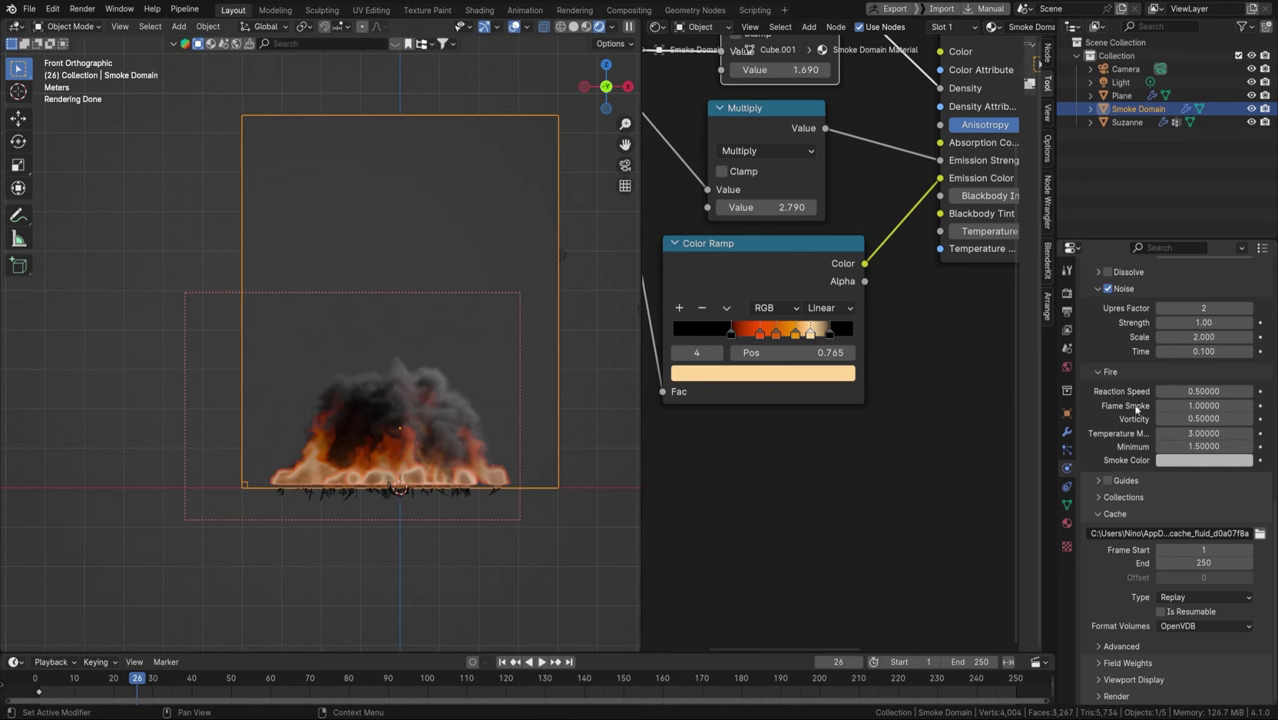
pyautogui.click(1127, 664)
pyautogui.scroll(-6, 1148, 590)
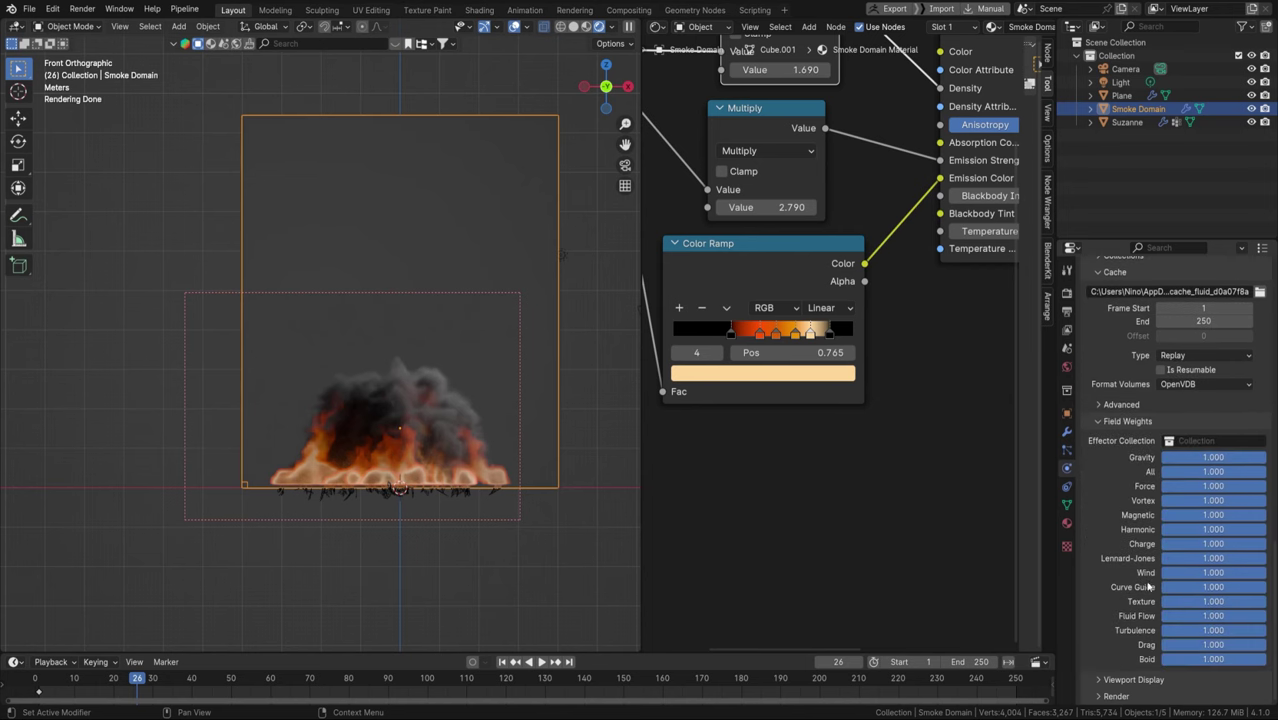